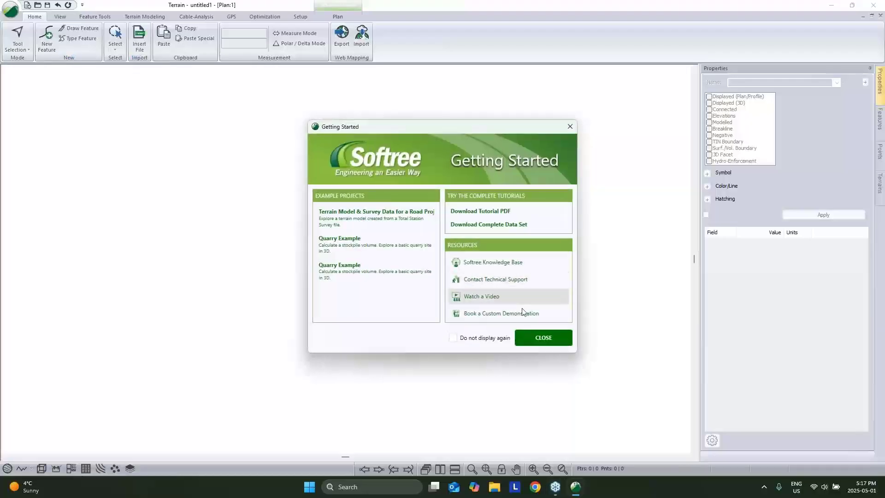
Import DTM.tif as a Raster DEM and orbit the resulting 3D terrain surface.
left_click(531, 335)
left_click(139, 39)
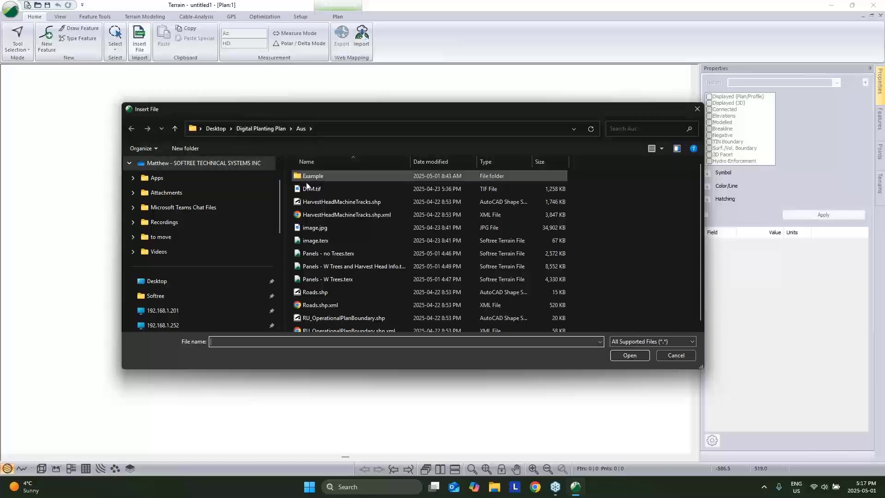
left_click(350, 189)
left_click(638, 358)
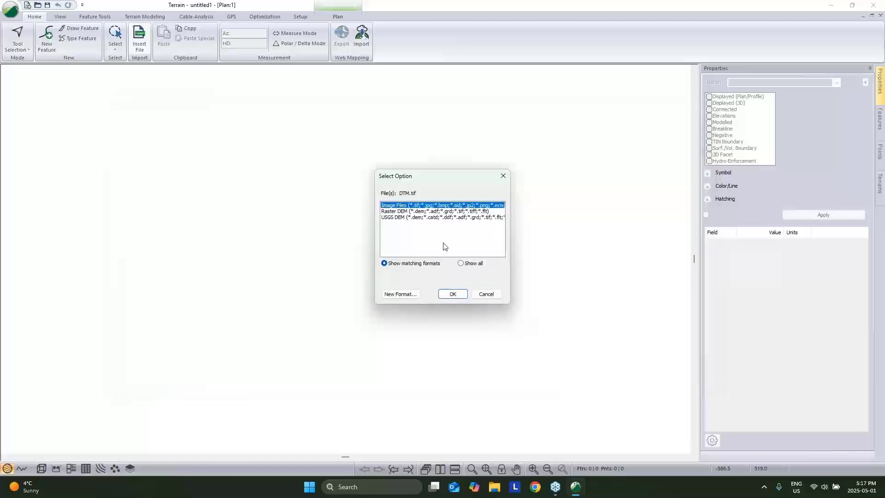
left_click(437, 212)
left_click(453, 294)
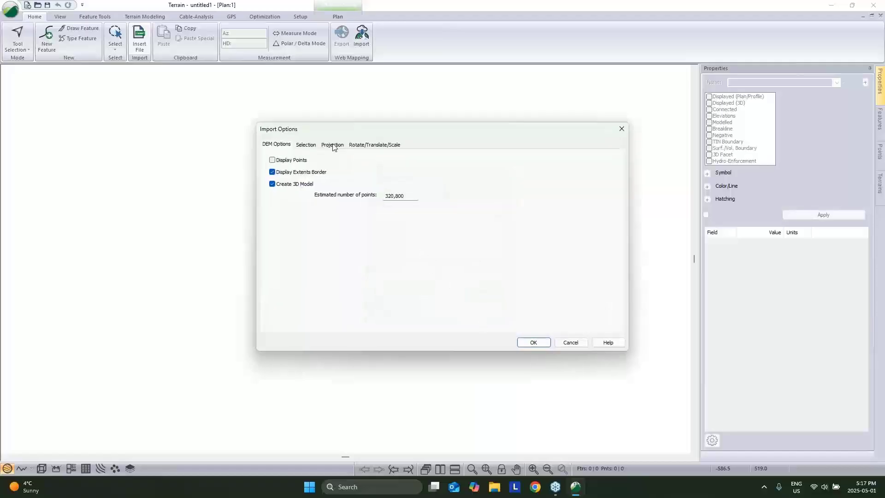
left_click(536, 345)
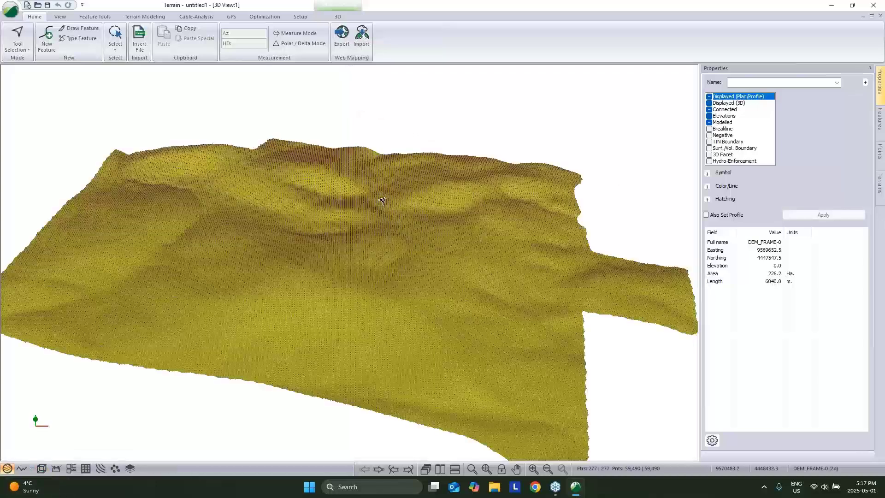
left_click_drag(436, 295, 295, 304)
middle_click_drag(686, 295, 610, 292)
left_click(610, 292)
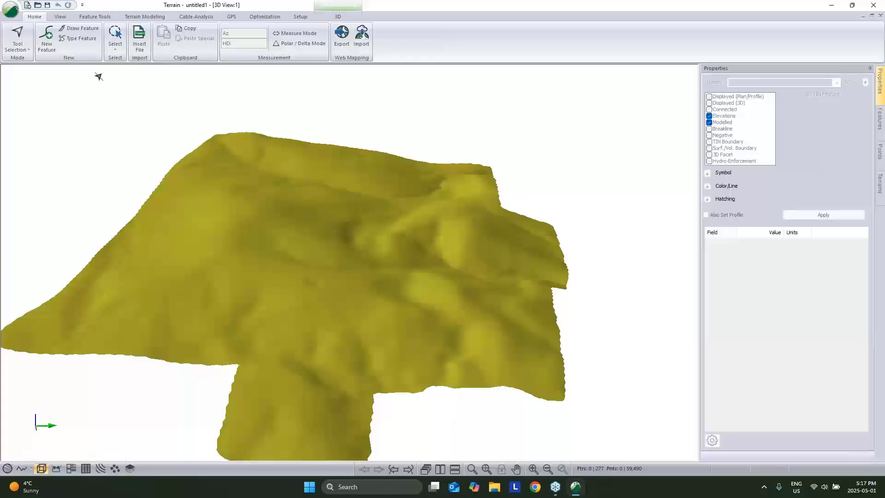
Import the RU_OperationalPlanBoundary.shp shapefile into the project.
left_click(139, 41)
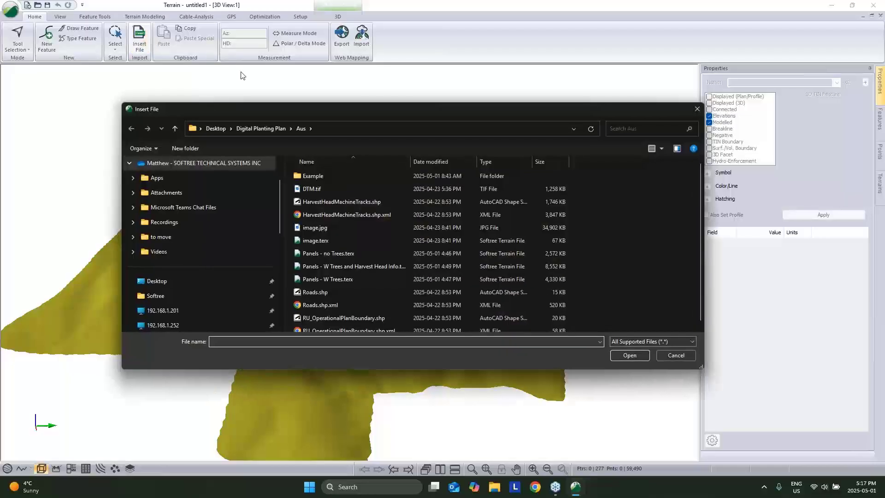
scroll(369, 258, "down", 1)
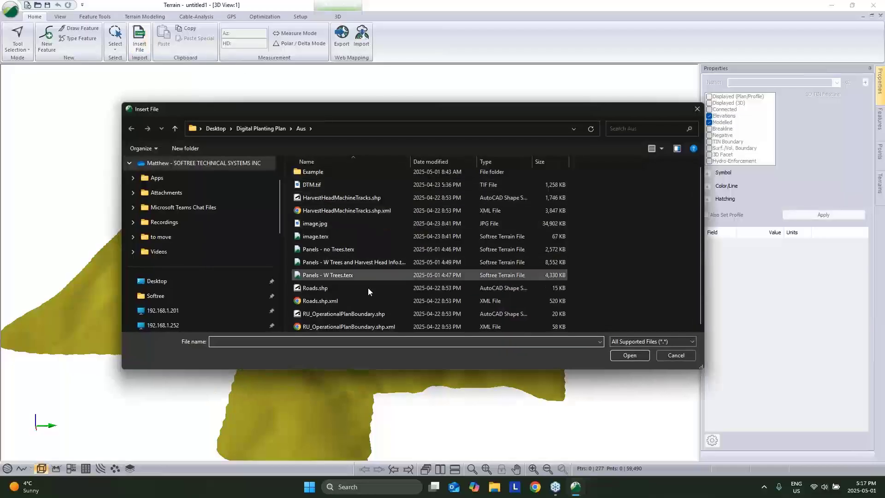
left_click(370, 315)
left_click(636, 358)
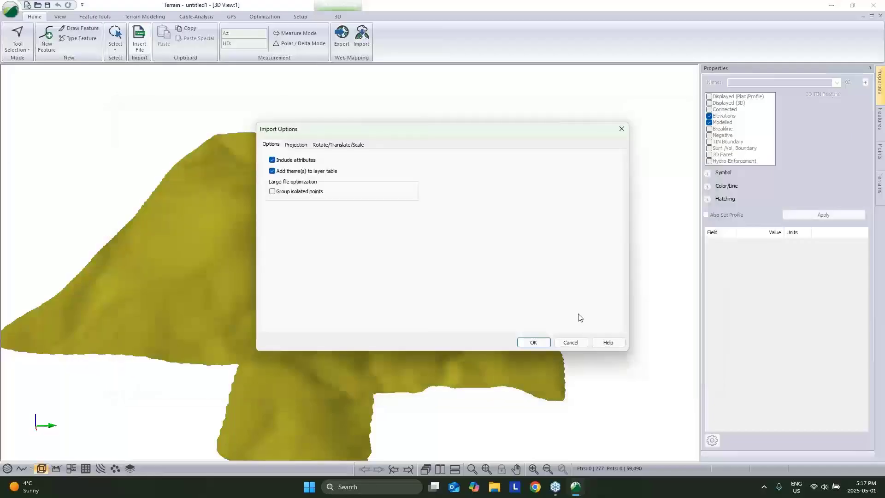
left_click(297, 147)
left_click(534, 341)
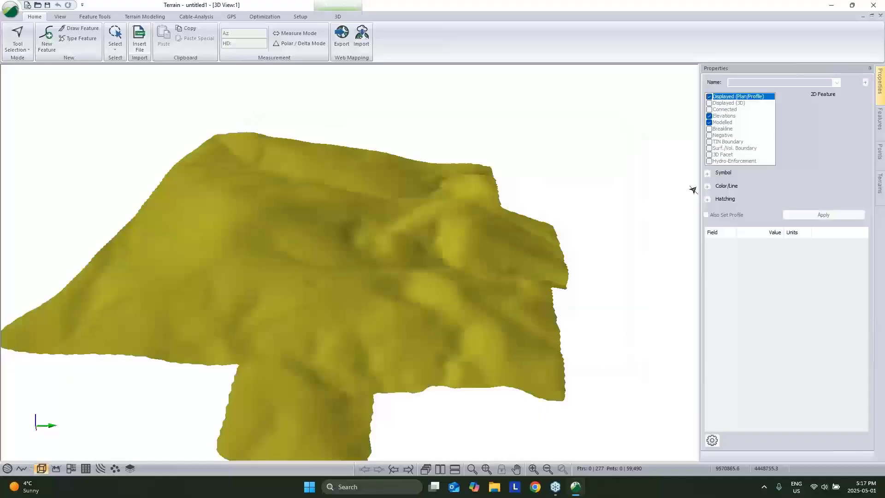
Make the boundary lines modelled, draped breaklines with elevations and apply.
left_click(711, 124)
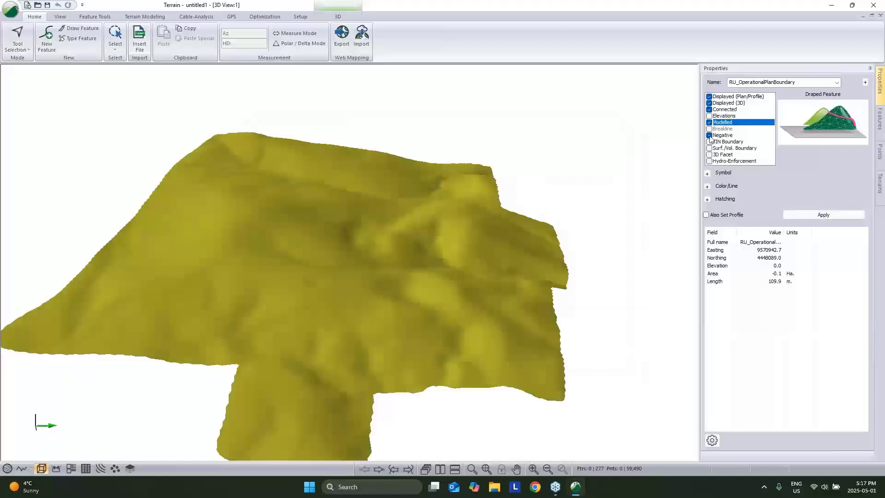
left_click(824, 215)
left_click_drag(614, 251, 439, 249)
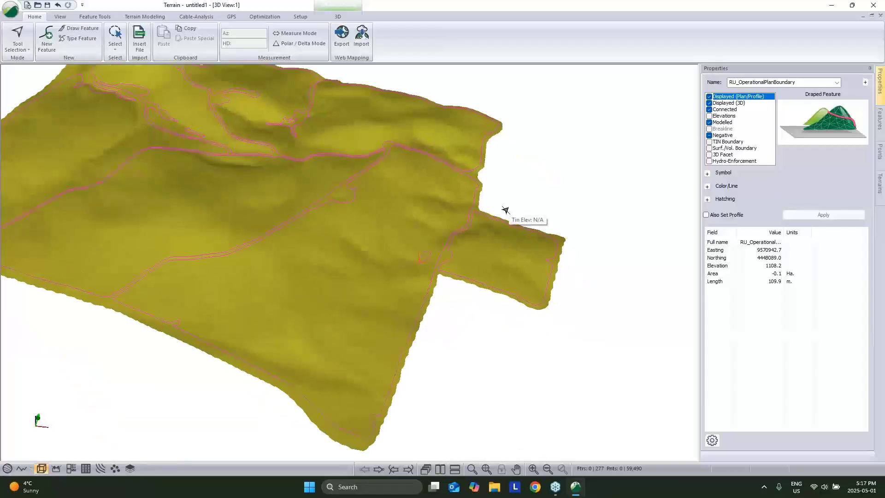
left_click_drag(556, 177, 468, 253)
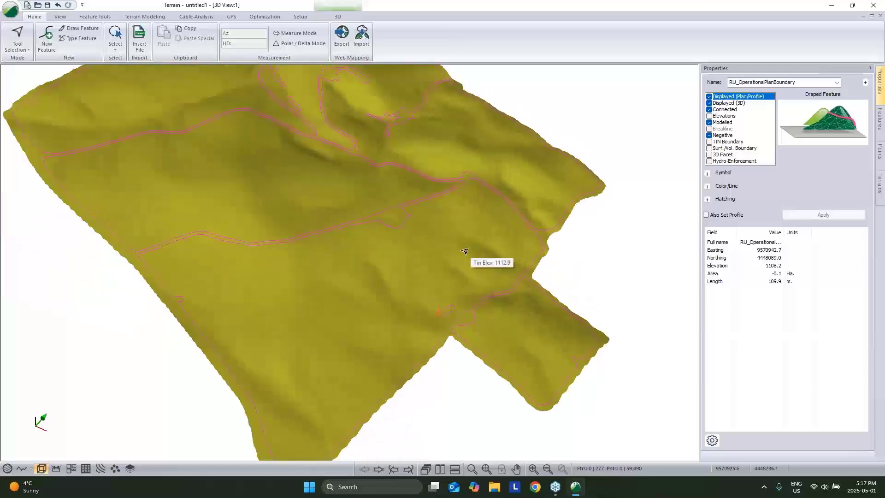
scroll(599, 230, "up", 3)
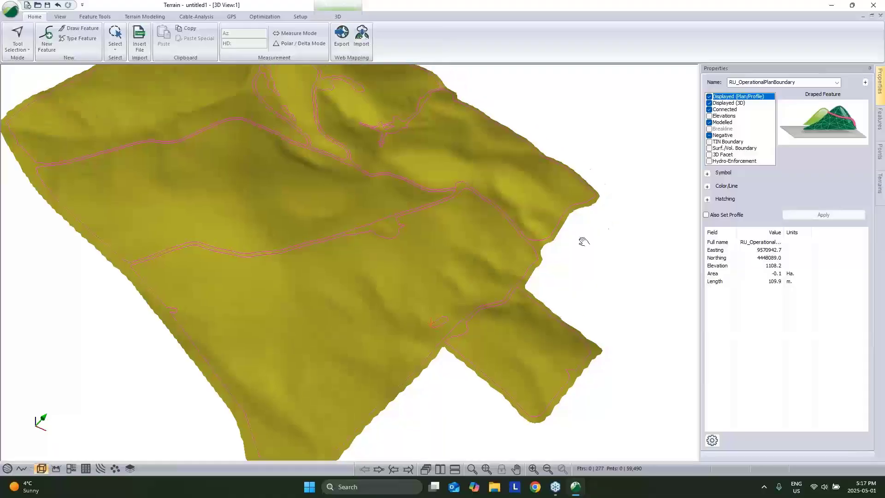
left_click(710, 116)
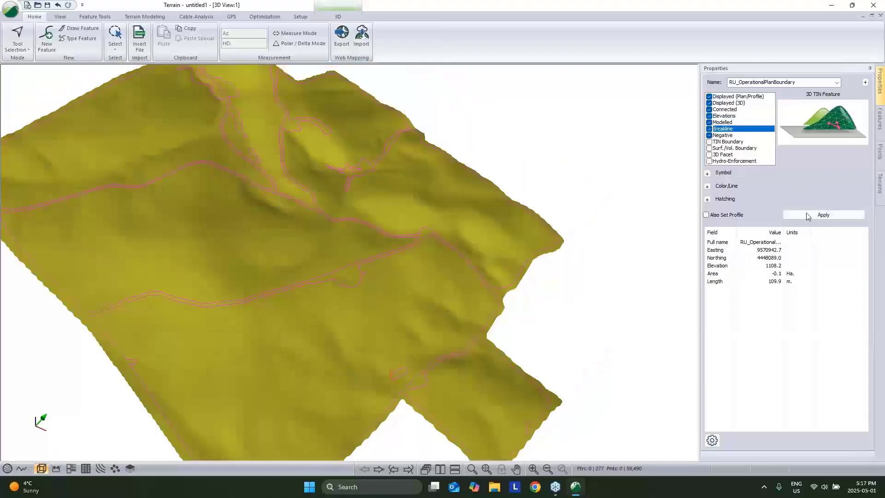
left_click(710, 128)
left_click(570, 255)
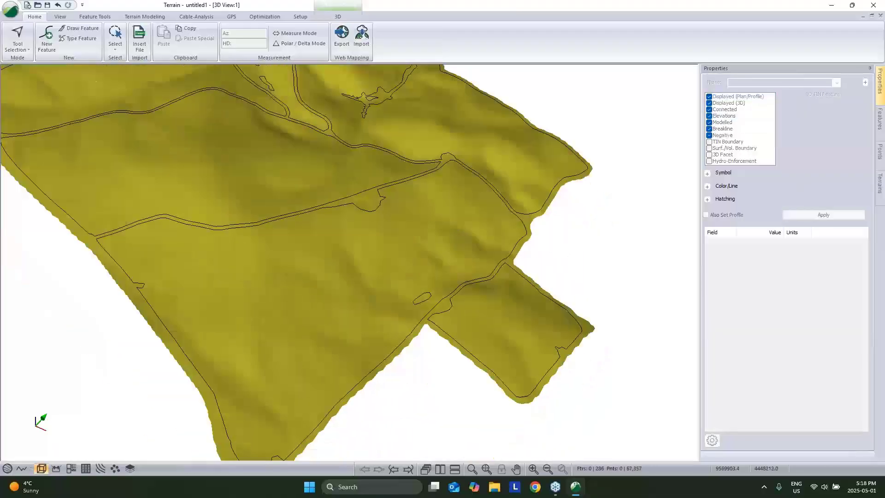
Generate the terrain surface with major and minor contours turned off.
left_click(144, 17)
left_click(21, 42)
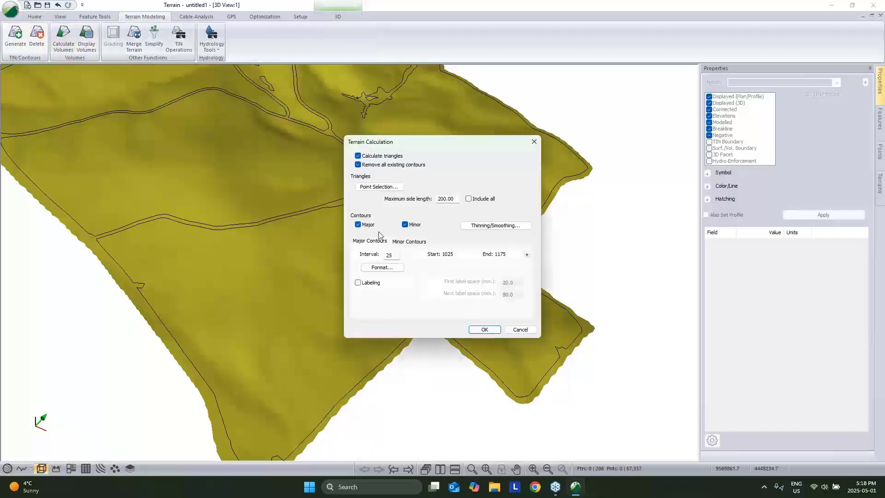
left_click(359, 224)
left_click(405, 224)
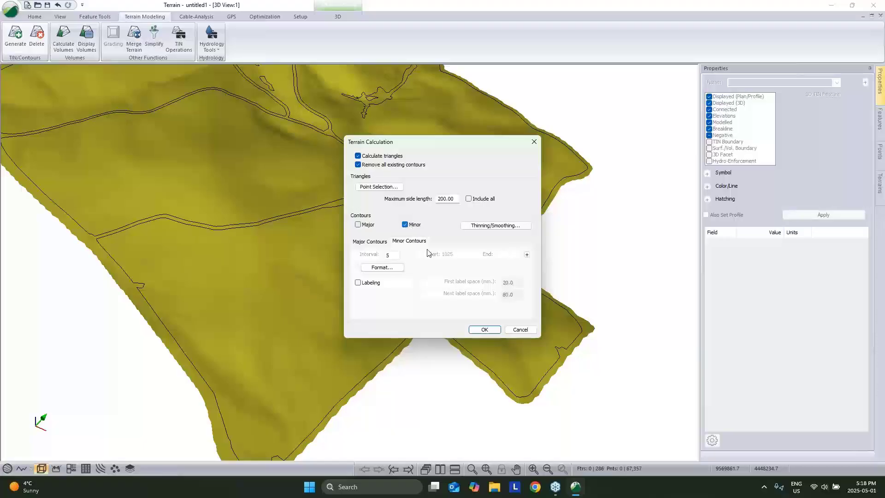
left_click(485, 330)
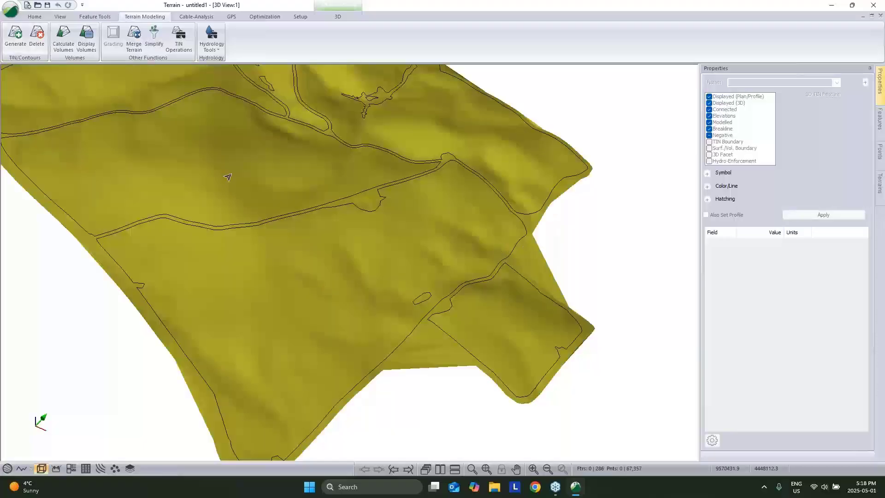
middle_click_drag(411, 211, 409, 226)
scroll(420, 219, "down", 2)
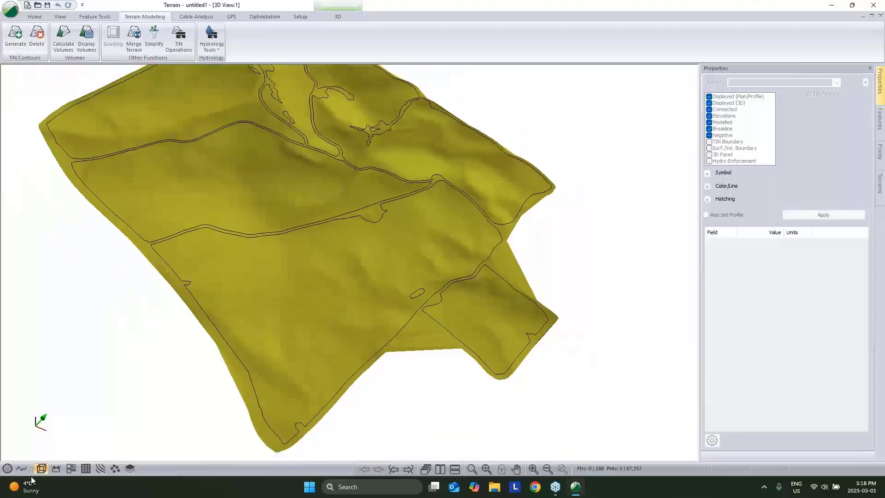
Set the operational plan boundaries, excluding the outer extents rectangle, as TIN boundaries.
left_click(6, 469)
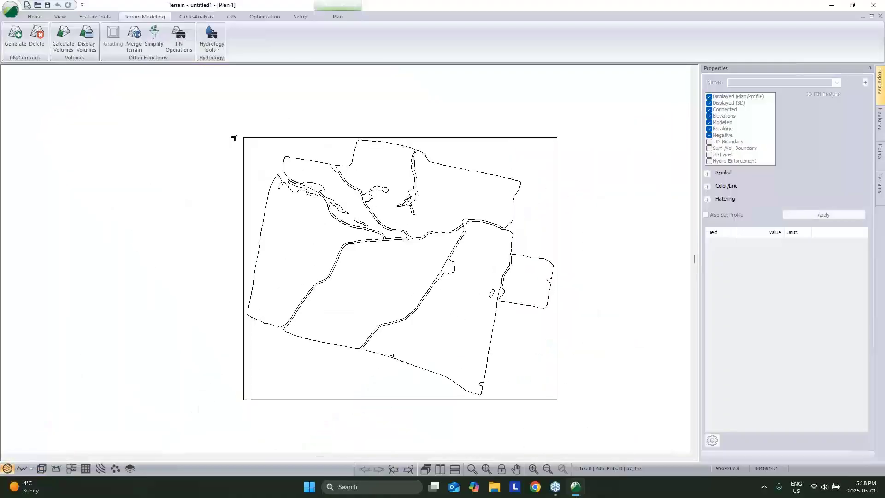
left_click_drag(498, 354, 576, 401)
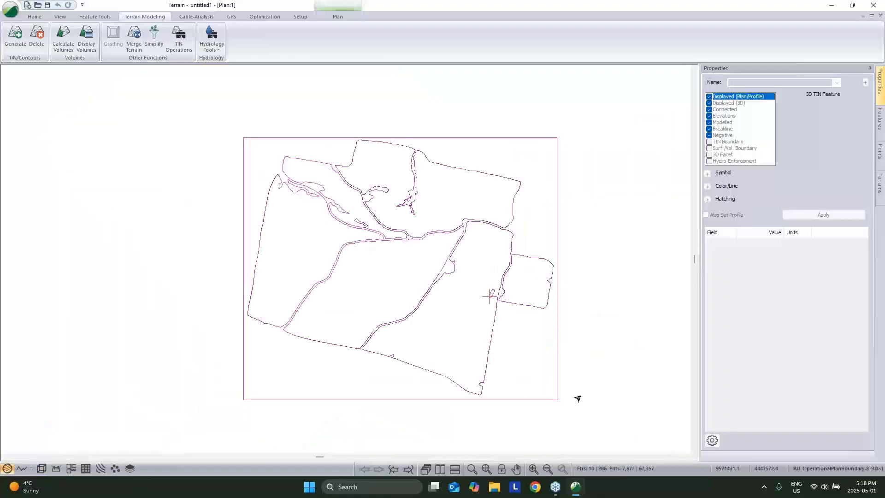
left_click(557, 368, "ctrl")
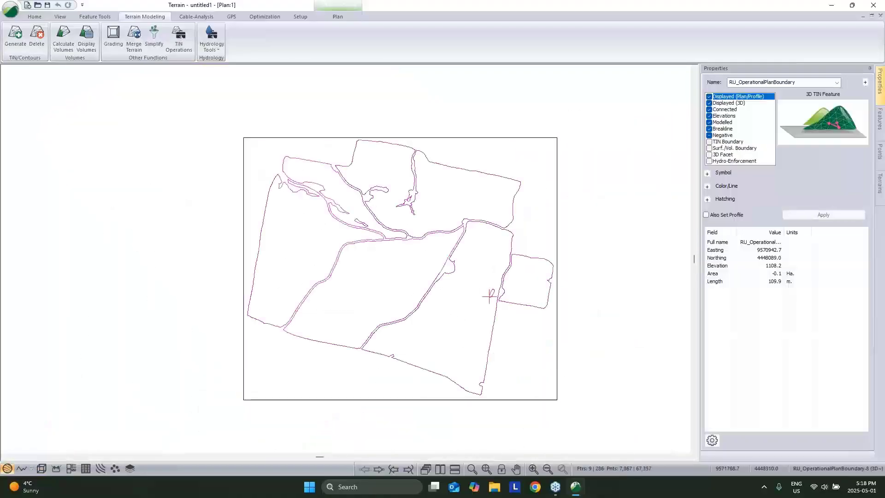
left_click(709, 142)
left_click(823, 215)
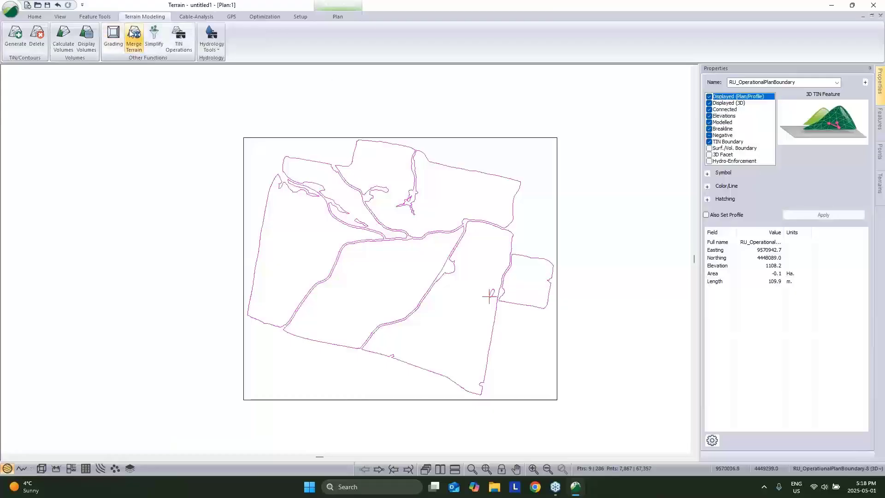
Regenerate the terrain clipped to the TIN boundaries and inspect it in 3D.
left_click(6, 37)
left_click(483, 329)
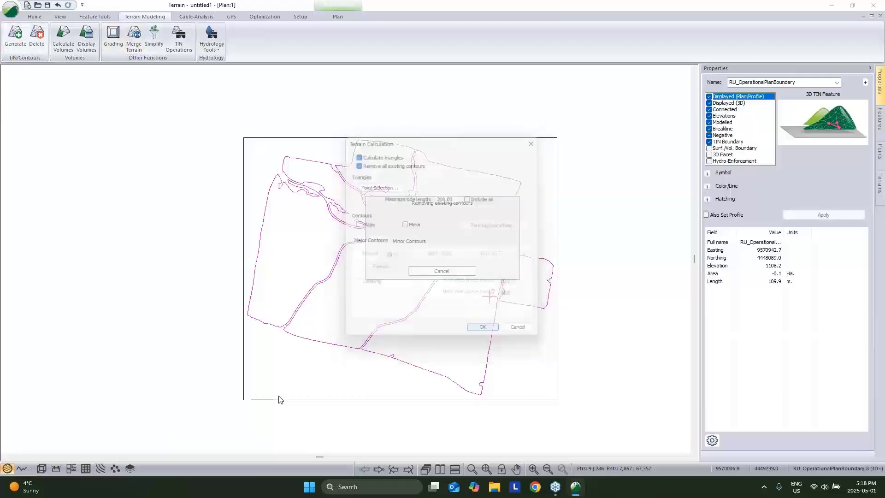
left_click(41, 468)
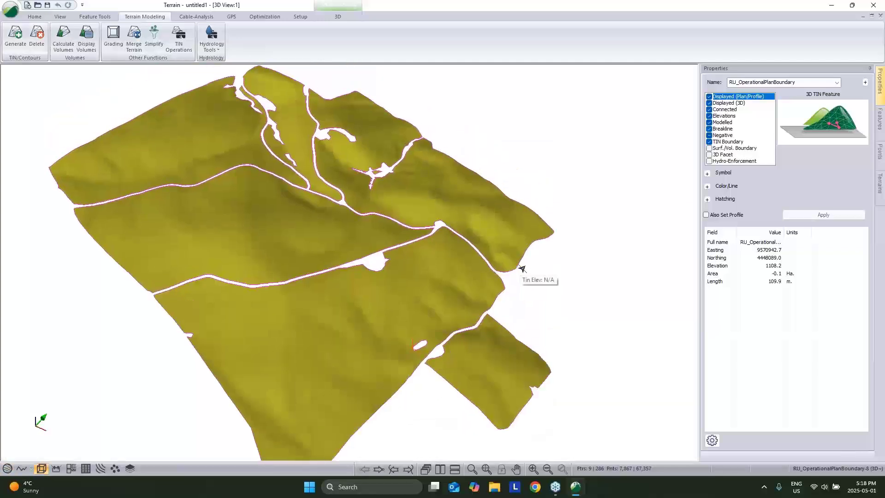
middle_click_drag(429, 272, 466, 247)
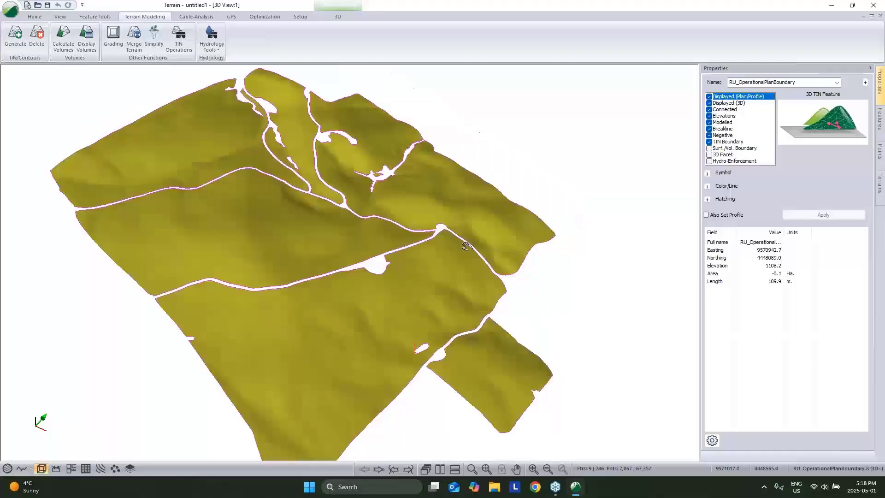
left_click_drag(466, 246, 203, 226)
scroll(390, 243, "up", 5)
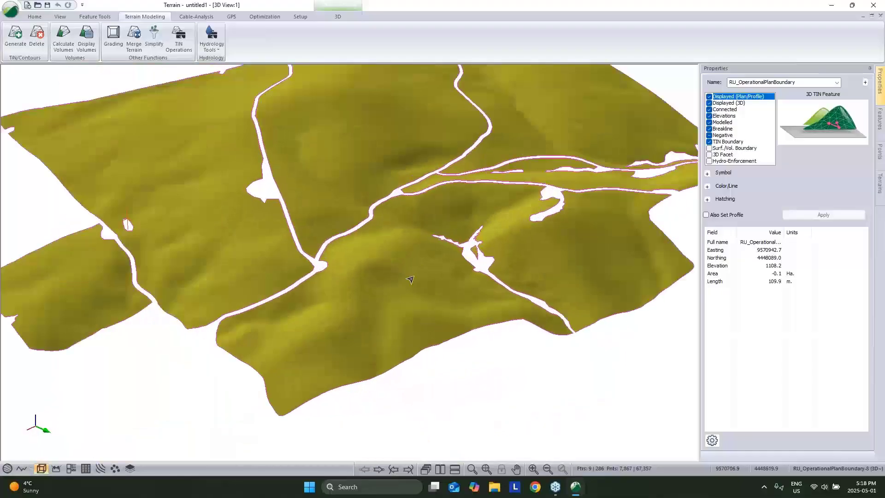
scroll(411, 280, "up", 2)
left_click(417, 284)
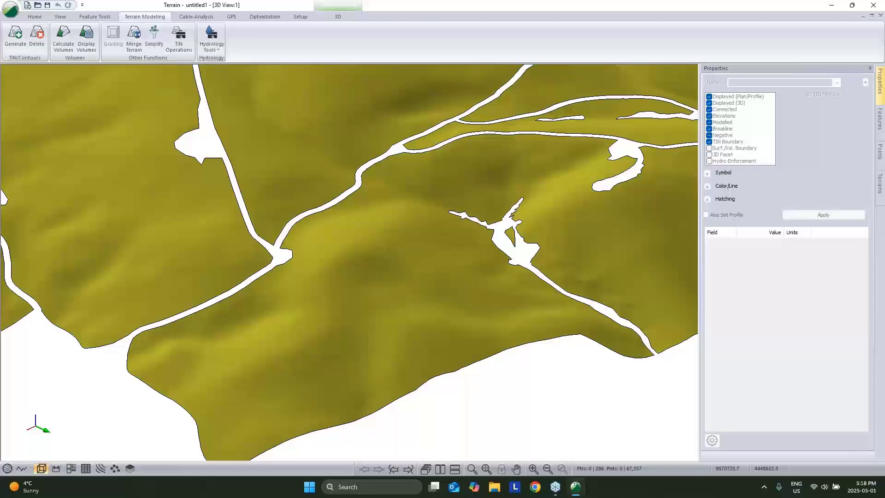
middle_click_drag(407, 298, 355, 273)
Start a new unmodelled feature drawn with the mouse at the default elevation.
key("ctrl+n")
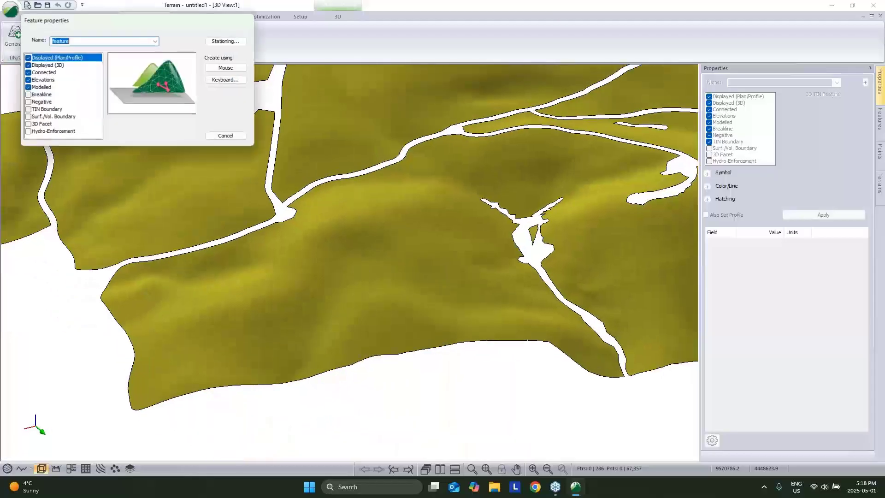
left_click(28, 96)
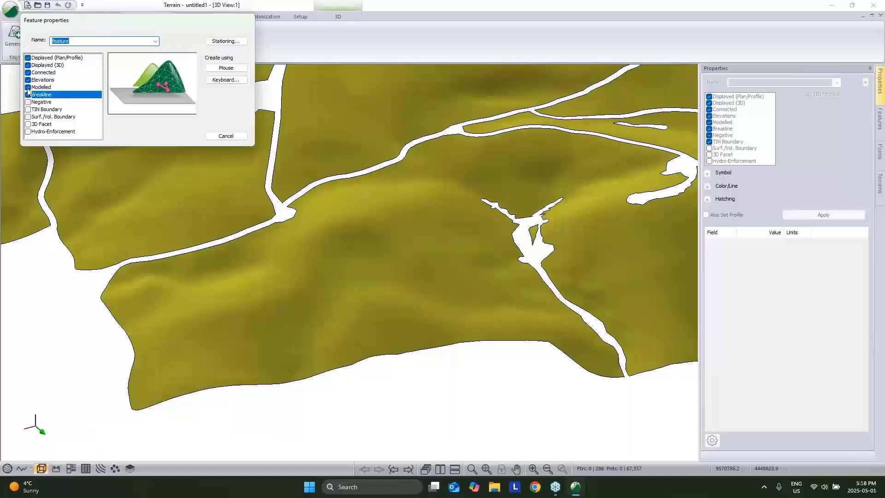
left_click(27, 88)
left_click(226, 68)
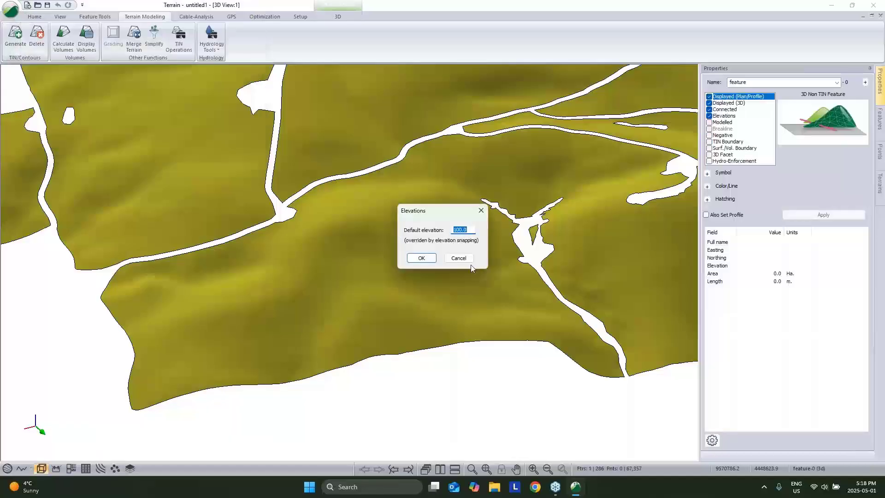
left_click(422, 259)
Place four vertices on the hillside and close the outline into a polygon.
left_click(357, 224)
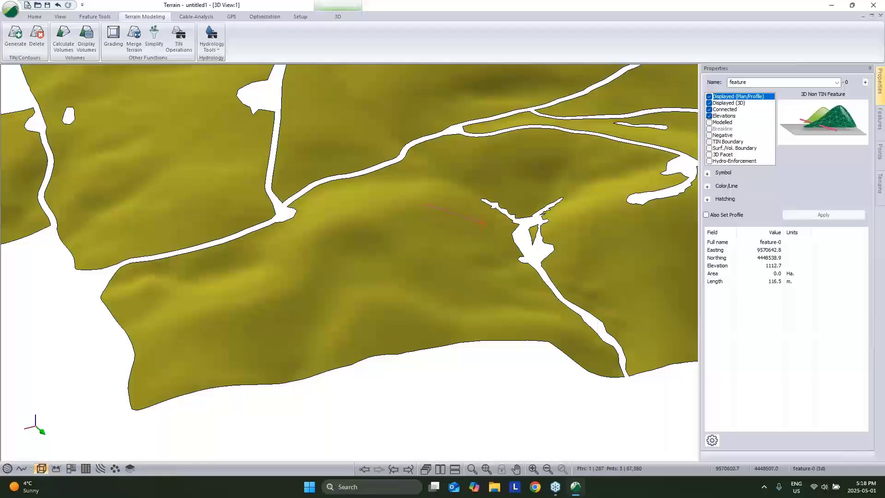
left_click(493, 252)
left_click(472, 321)
left_click(389, 284)
right_click(408, 189)
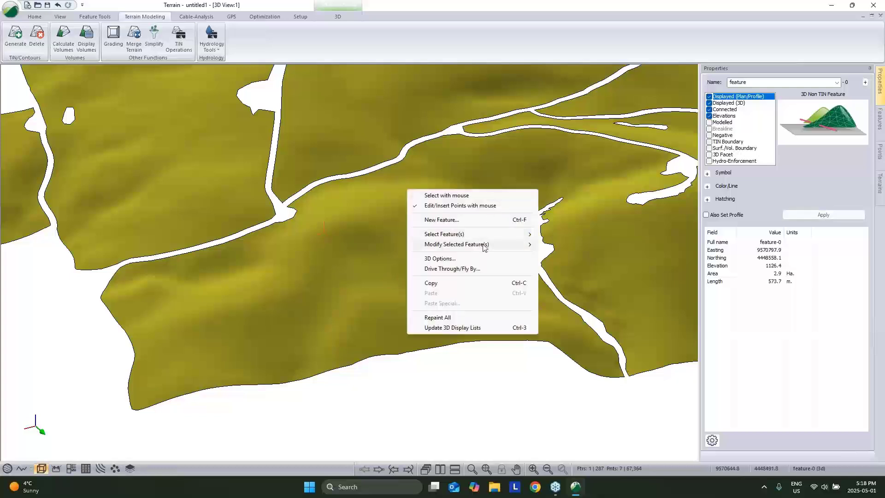
mouse_move(497, 245)
left_click(546, 277)
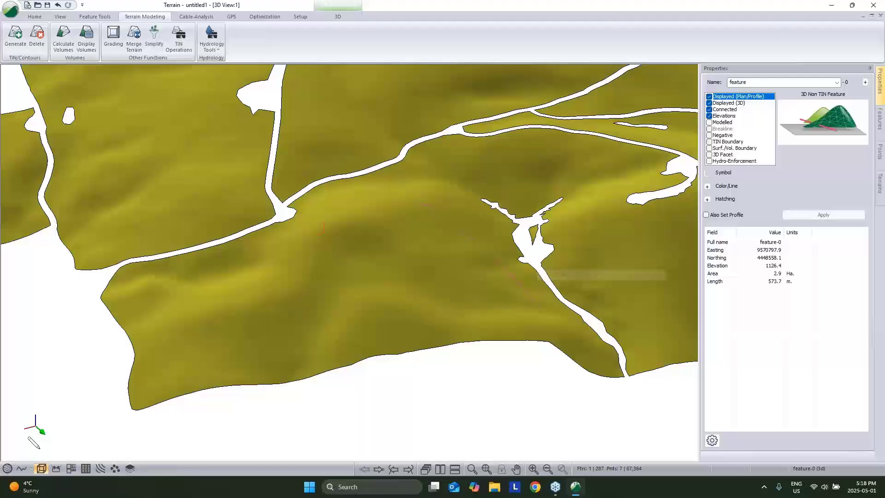
Make the closed boundary polygon a draped, modelled feature in plan view.
left_click(7, 468)
scroll(450, 186, "up", 5)
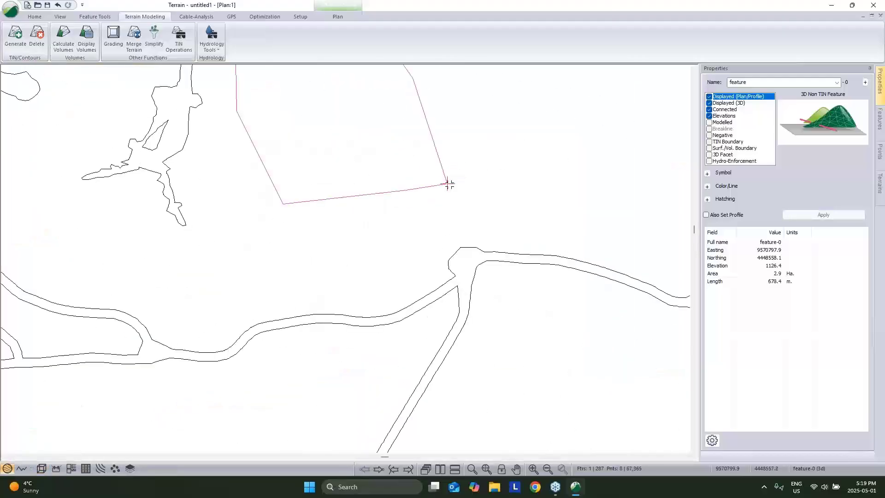
right_click(496, 145)
left_click(538, 153)
middle_click_drag(528, 174, 500, 276)
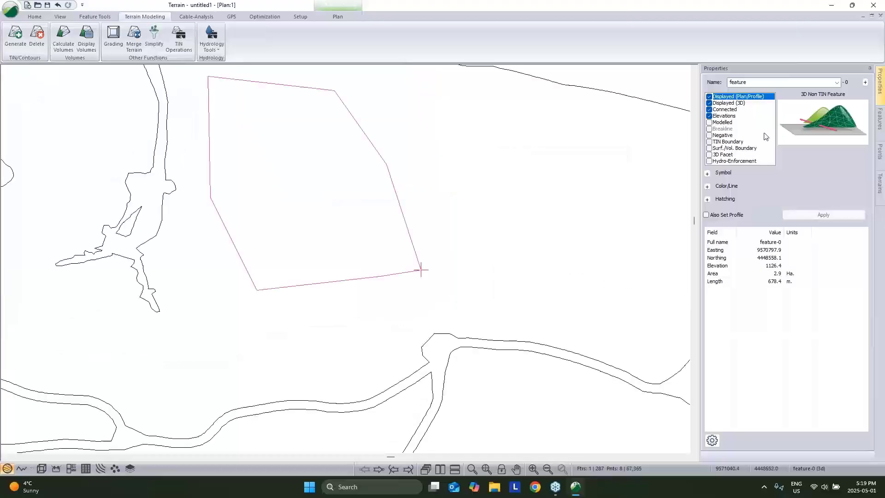
left_click(710, 123)
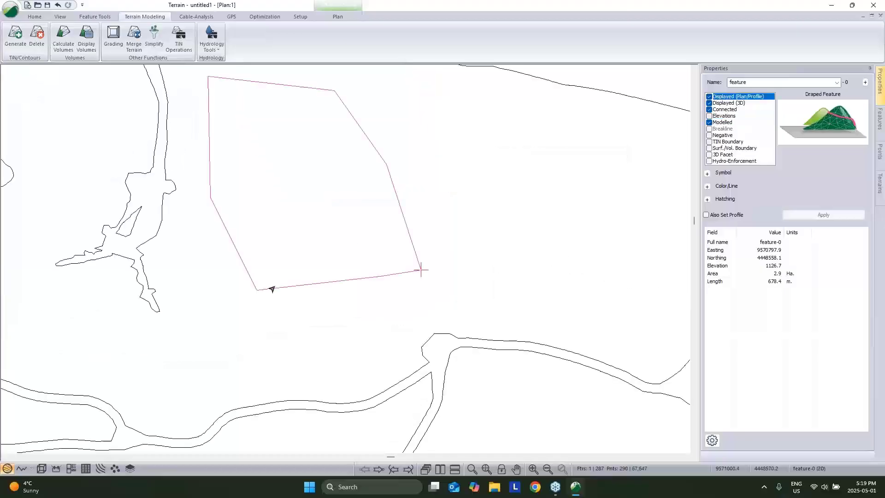
Show the 3D and plan views side by side and select boundary feature-0.
left_click(39, 470)
middle_click_drag(454, 176, 428, 217)
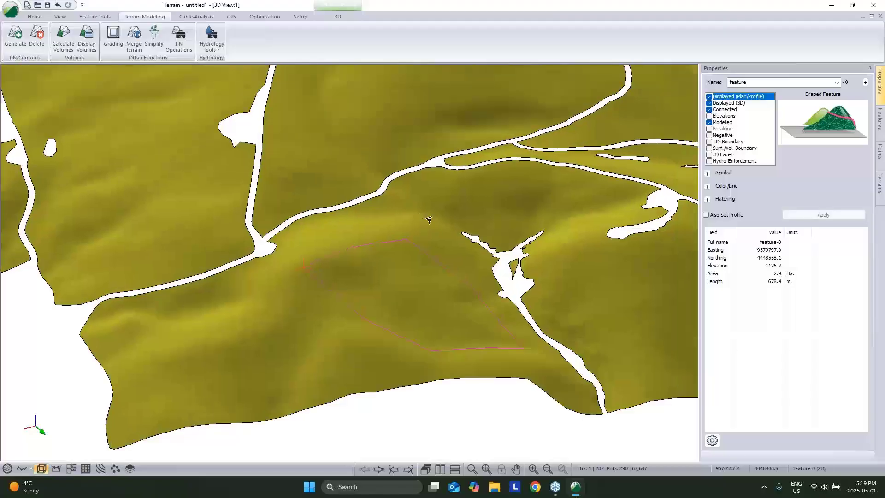
left_click_drag(429, 217, 414, 277)
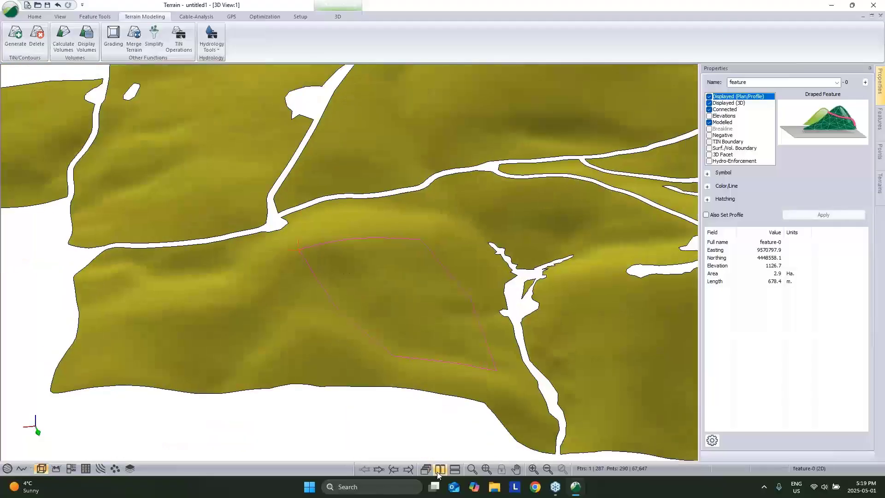
left_click(439, 472)
left_click(582, 235)
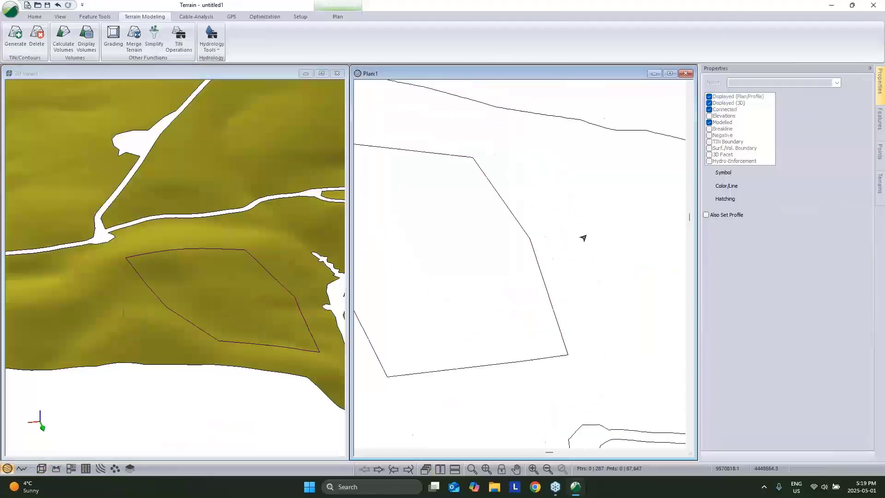
left_click(528, 246)
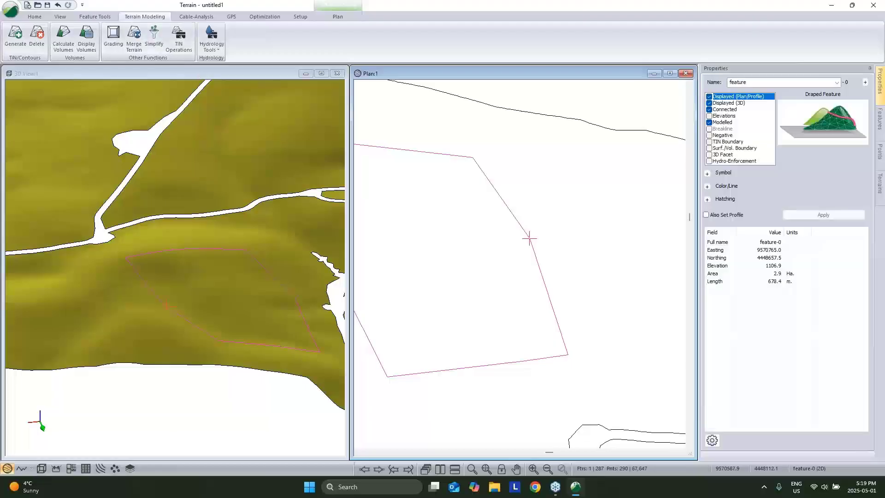
left_click(267, 17)
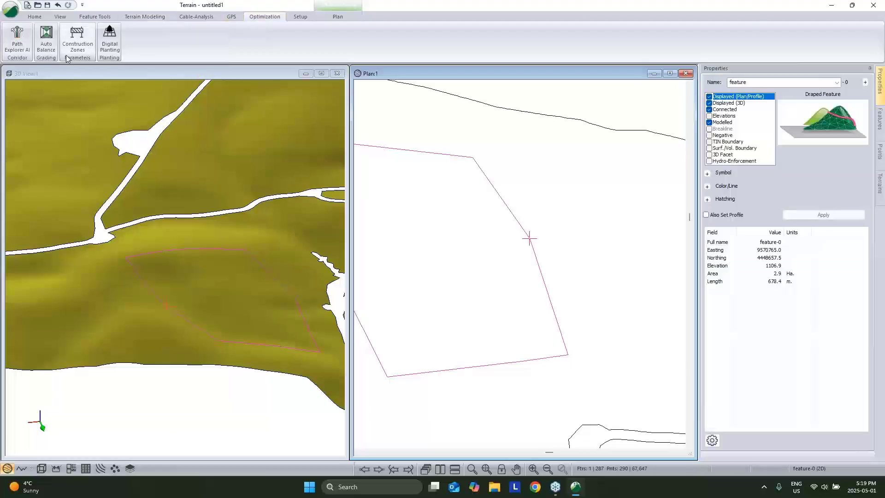
Set Digital Planting to 2.5 m point spacing with auto azimuth off, keeping 0° rows.
left_click(110, 39)
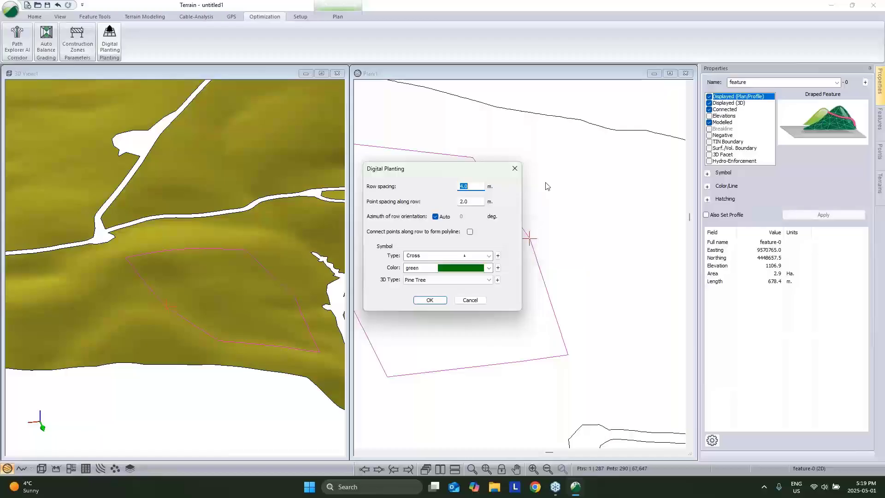
double_click(471, 204)
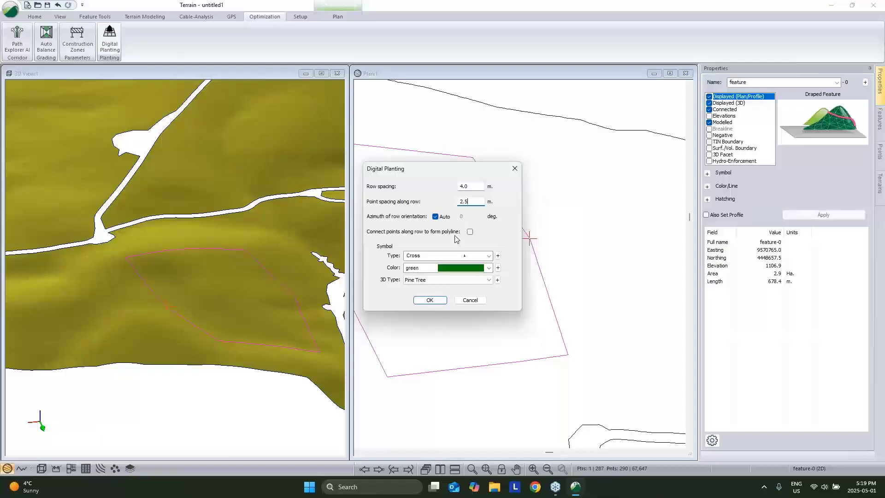
left_click(436, 217)
left_click_drag(504, 170, 583, 151)
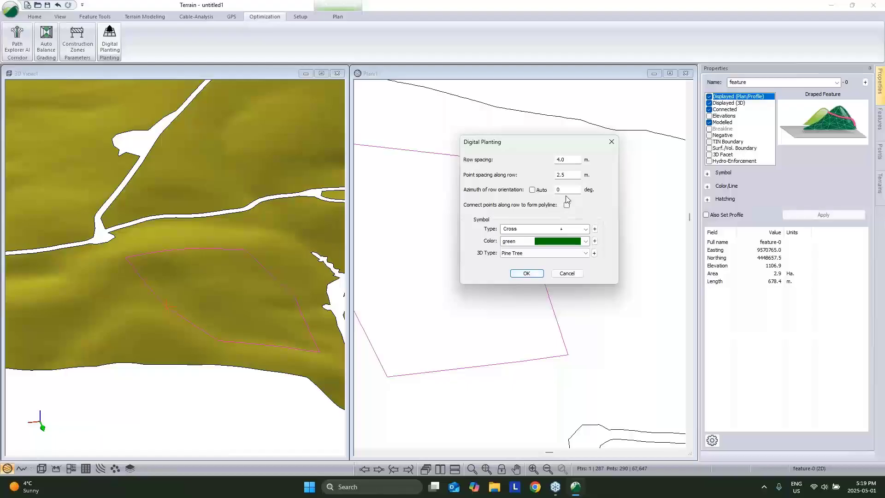
Generate the planting grid inside the 2.9 ha boundary.
left_click(528, 274)
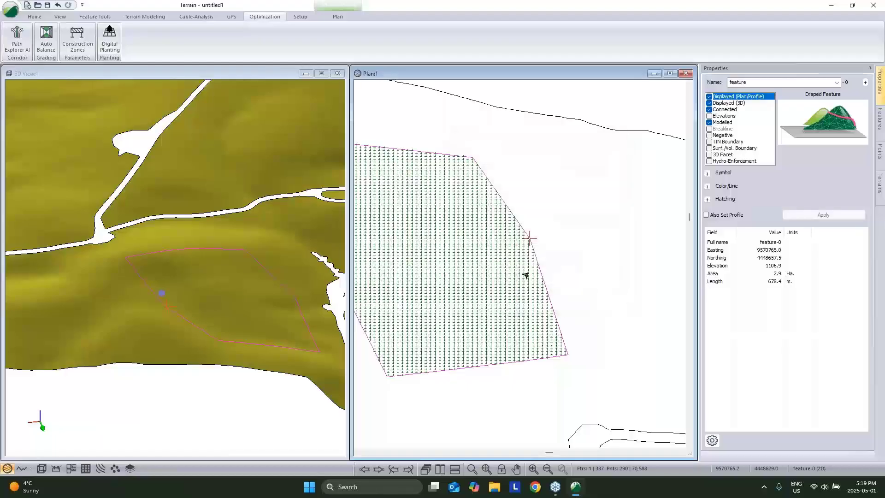
middle_click_drag(522, 241, 584, 240)
scroll(588, 240, "down", 4)
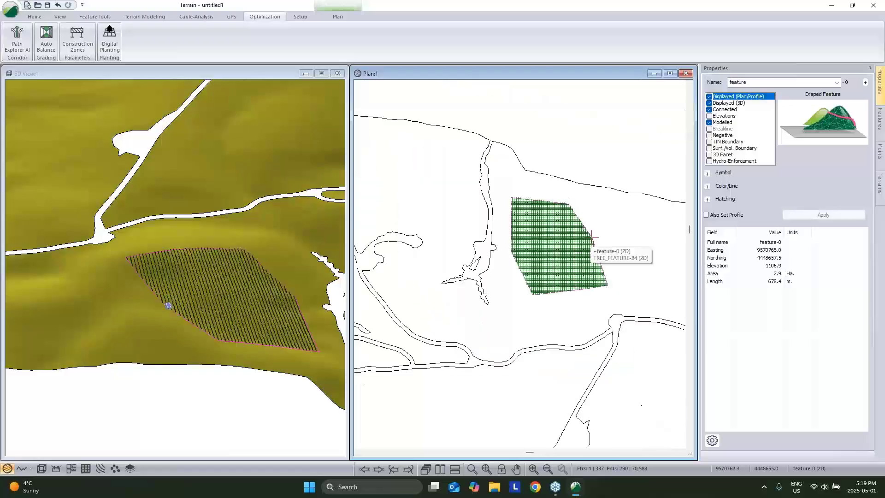
left_click(591, 239)
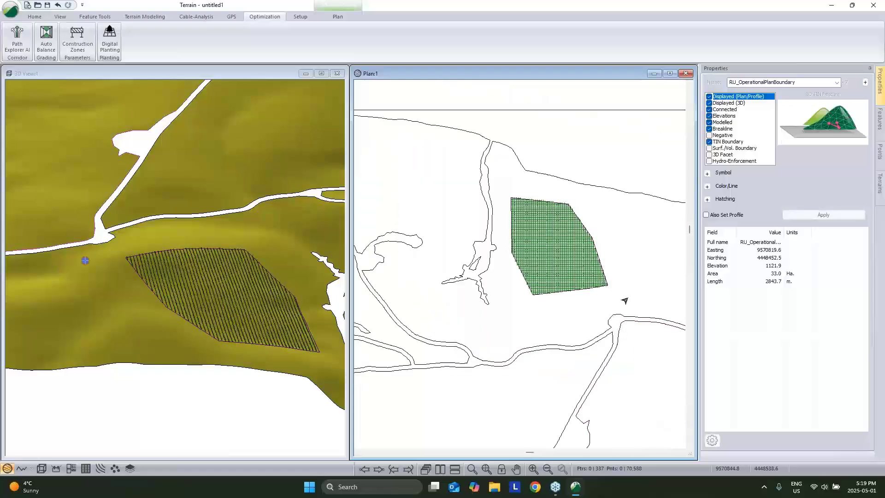
Box-select all the generated planting points in plan view and delete them.
left_click_drag(627, 302, 499, 195)
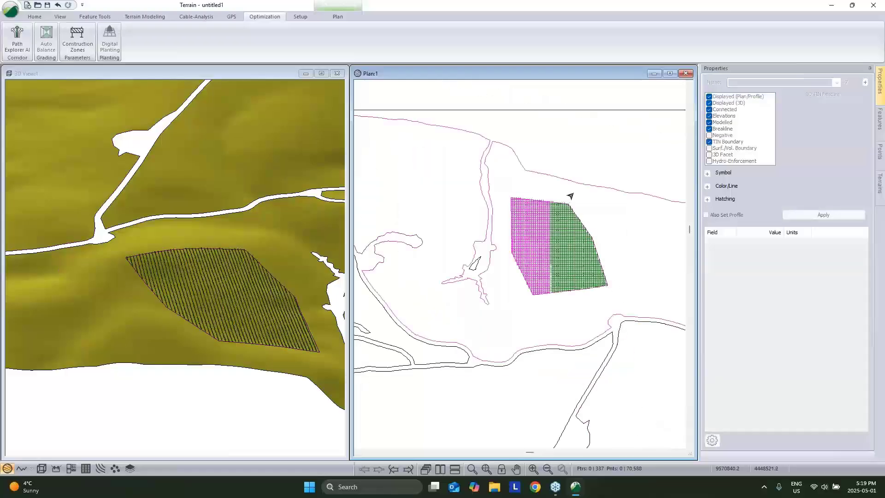
mouse_move(590, 271)
middle_mouse_down()
mouse_move(577, 253)
mouse_move(599, 268)
middle_mouse_up()
left_click(578, 253)
scroll(577, 253, "up", 5)
scroll(581, 253, "down", 2)
left_click_drag(643, 342, 427, 127)
scroll(504, 153, "up", 5)
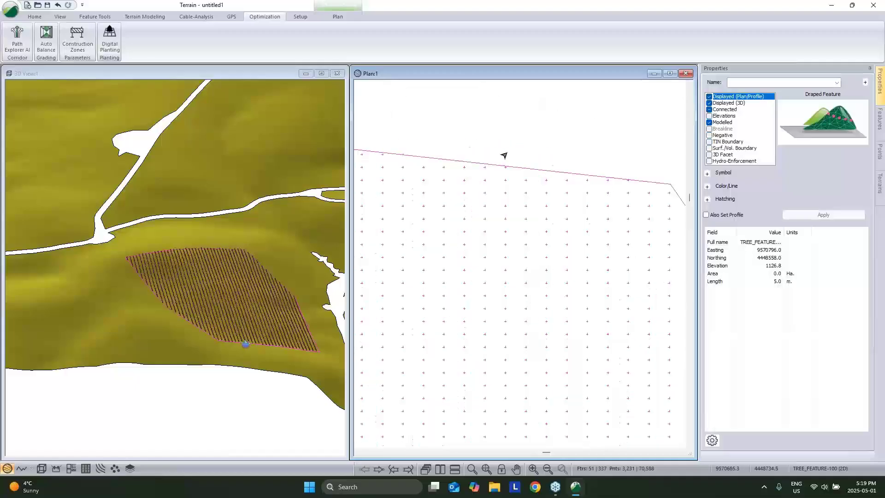
key("Delete")
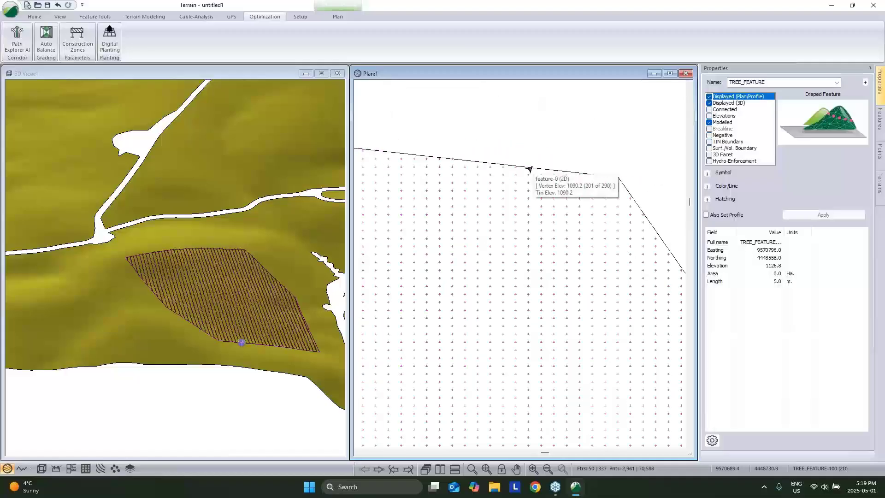
Reselect the boundary polygon feature-0.
scroll(534, 168, "down", 1)
middle_click_drag(281, 332, 238, 328)
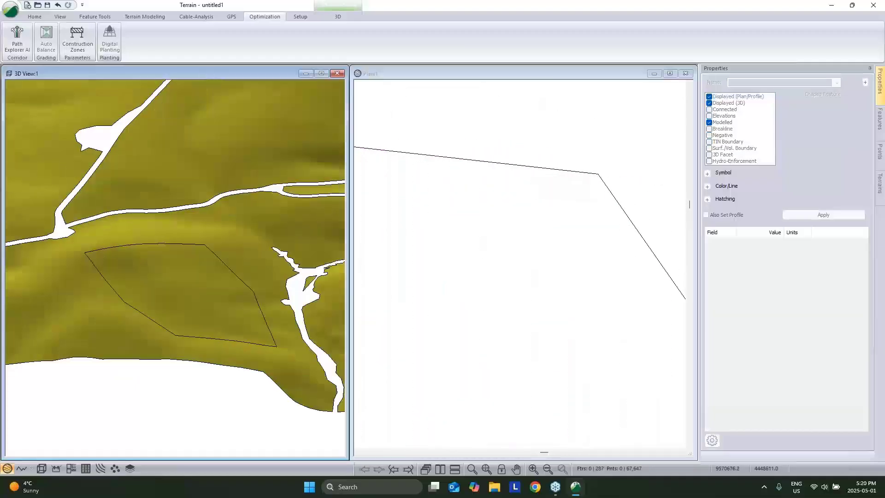
left_click_drag(238, 328, 135, 250)
mouse_move(135, 249)
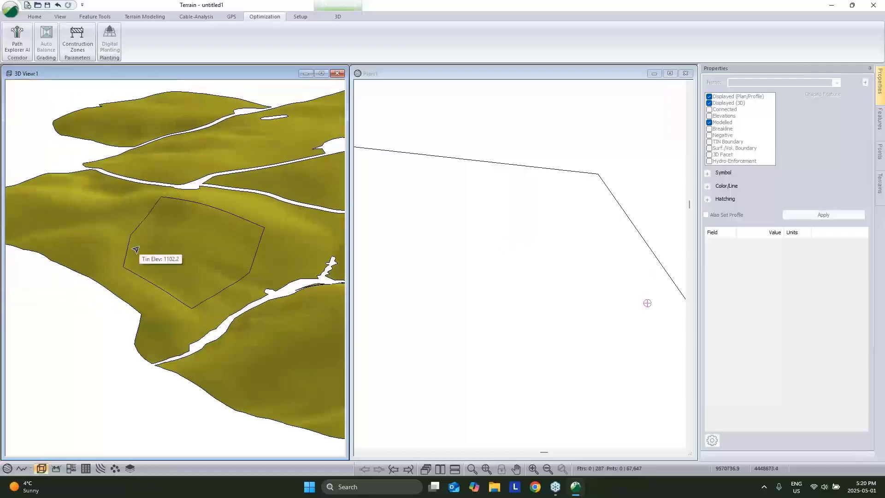
left_click(550, 169)
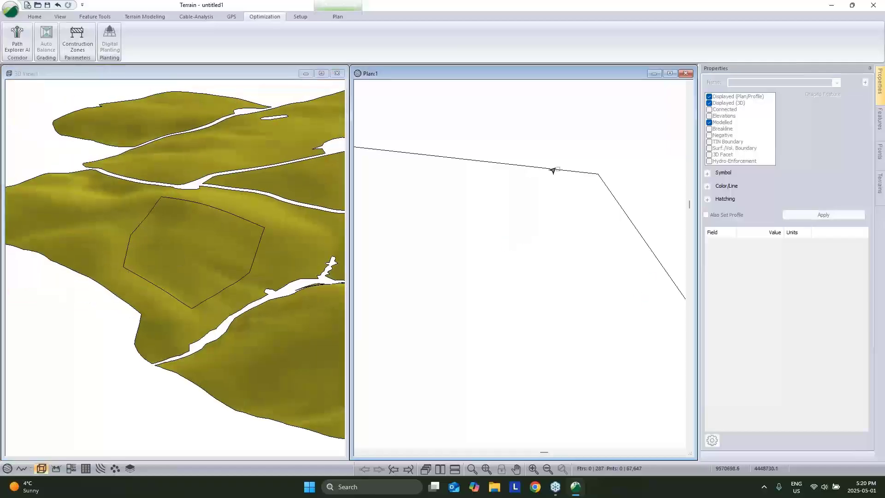
scroll(553, 169, "down", 2)
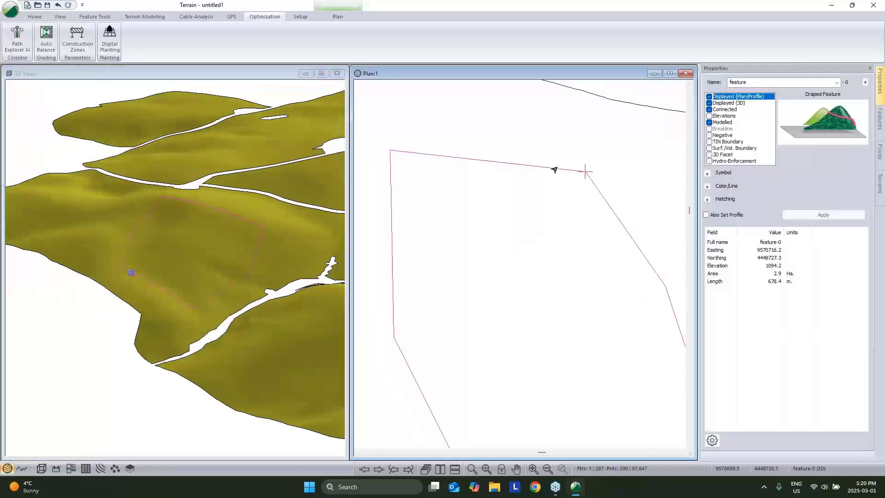
Regenerate the planting points with automatic row orientation turned back on.
left_click(112, 43)
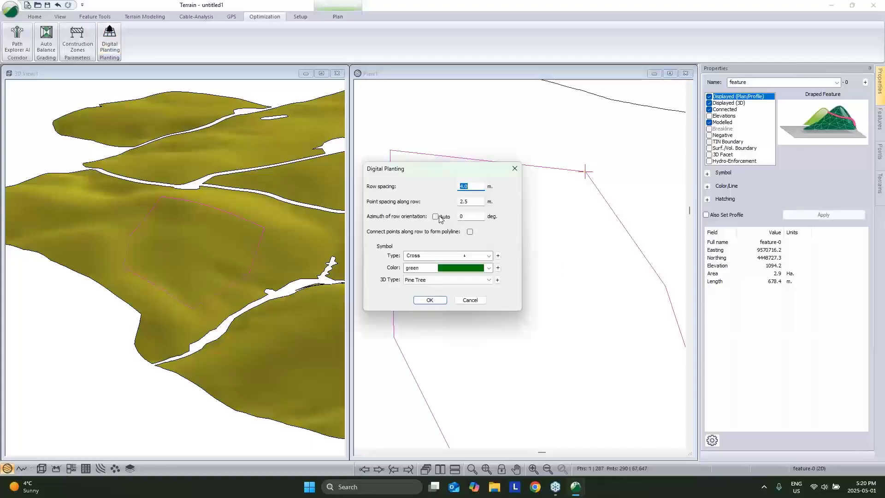
left_click(436, 216)
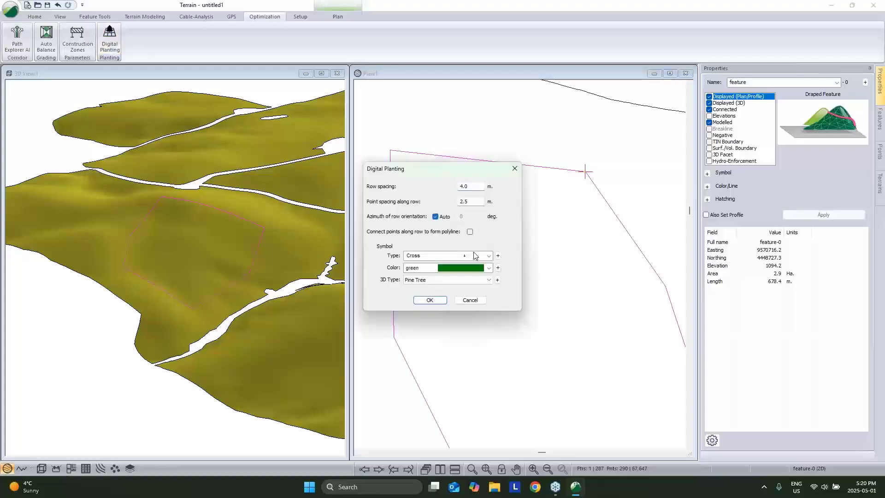
left_click(431, 300)
middle_click_drag(555, 270, 541, 221)
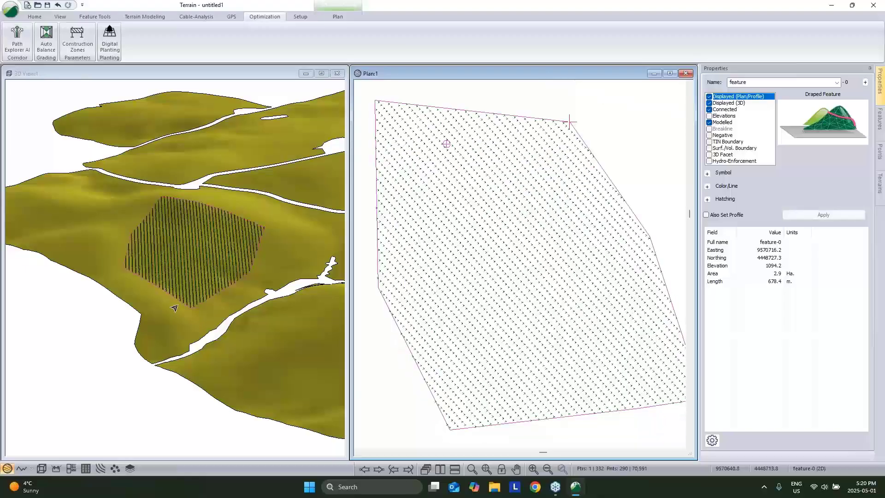
Select the tree planting feature in plan view and delete it.
left_click_drag(174, 306, 207, 335)
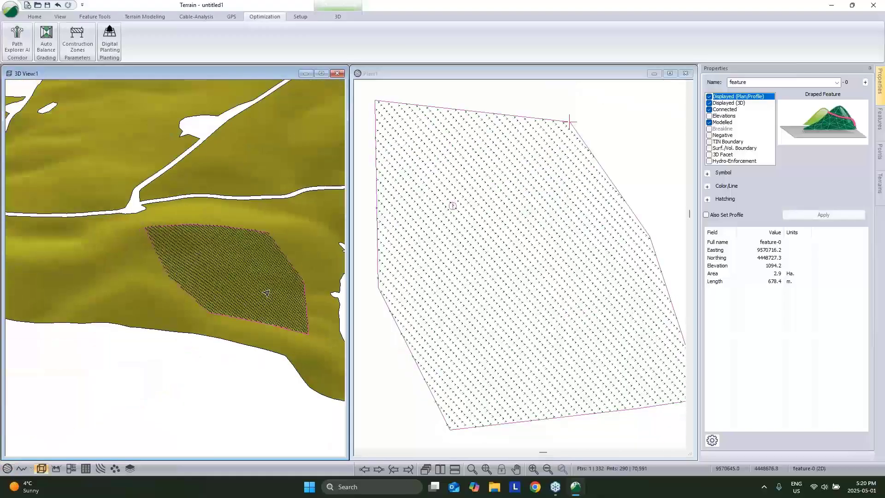
scroll(196, 237, "up", 6)
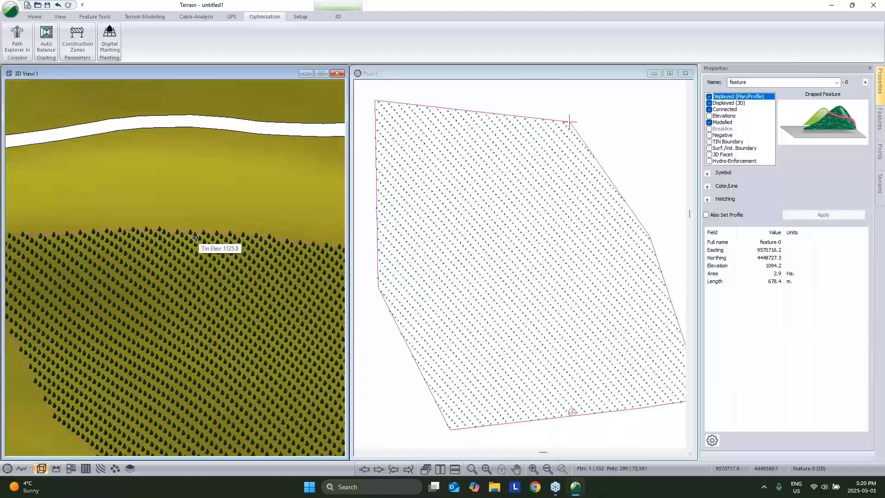
scroll(500, 129, "down", 4)
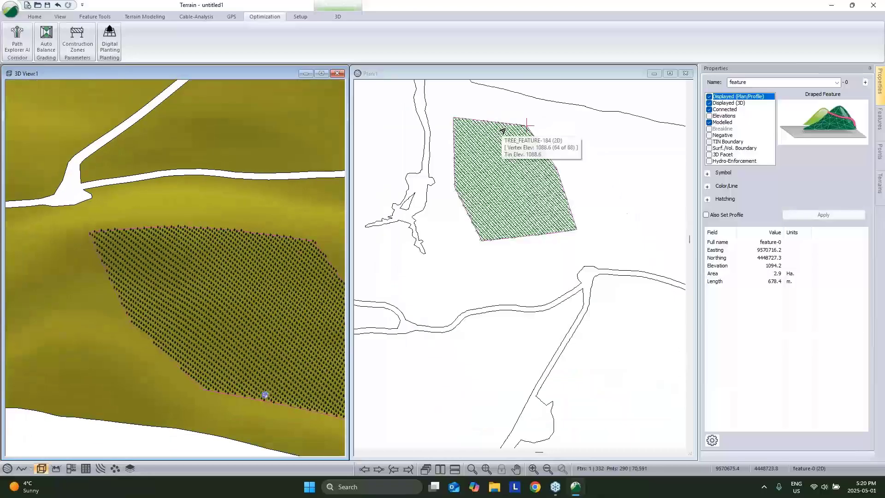
left_click_drag(591, 245, 442, 113)
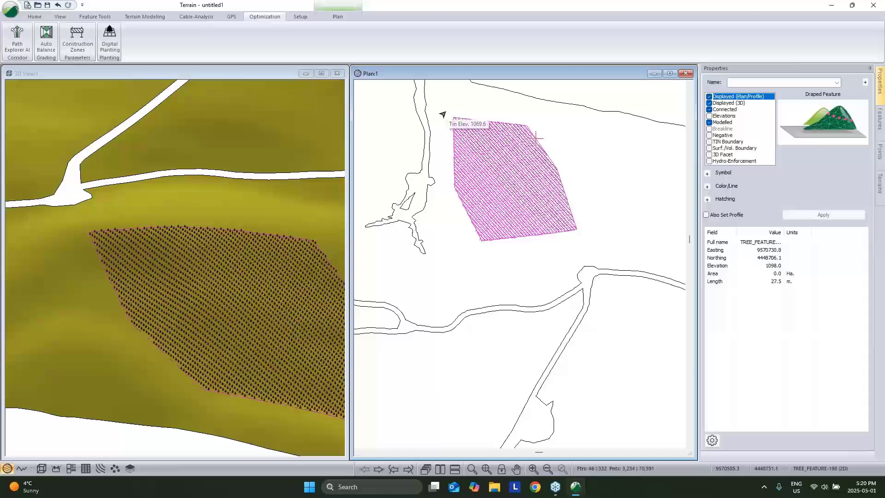
key("Delete")
scroll(546, 273, "down", 2)
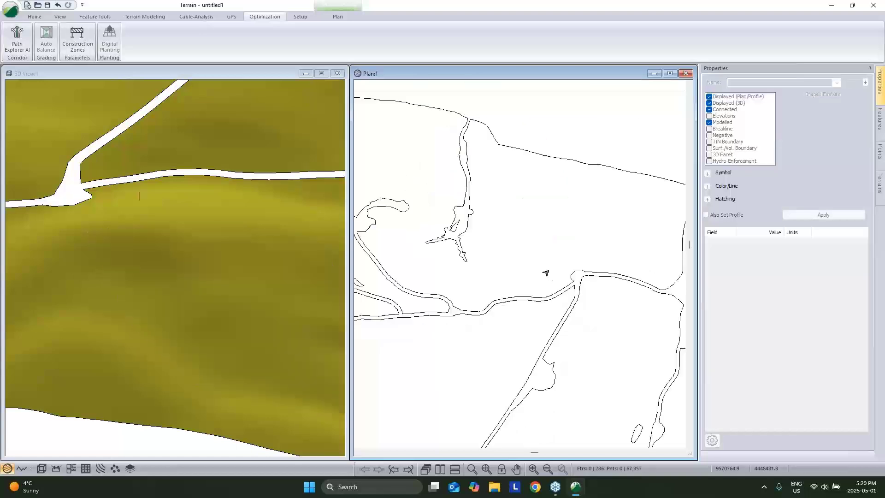
scroll(217, 237, "down", 2)
mouse_move(216, 238)
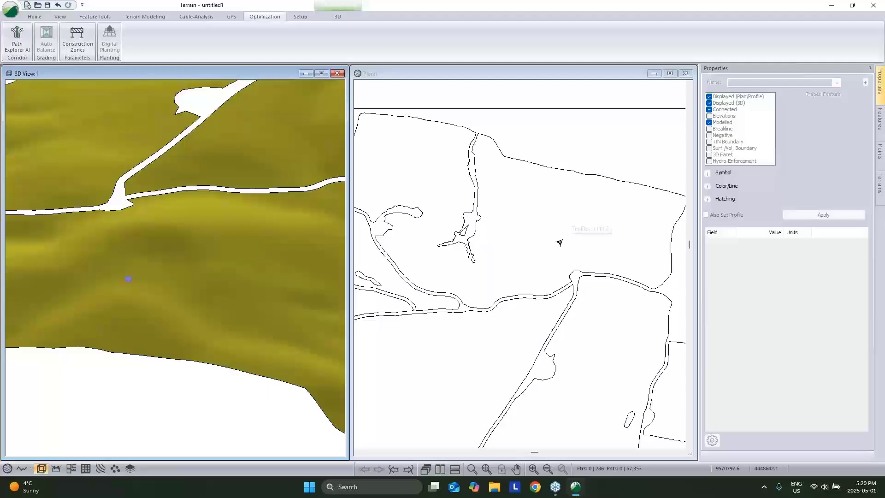
mouse_move(548, 311)
mouse_move(537, 237)
middle_click_drag(574, 151, 564, 141)
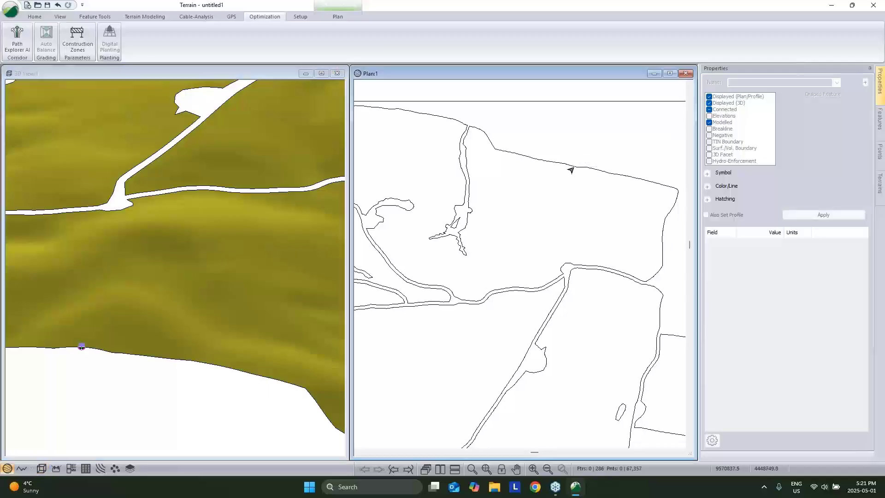
scroll(569, 169, "down", 5)
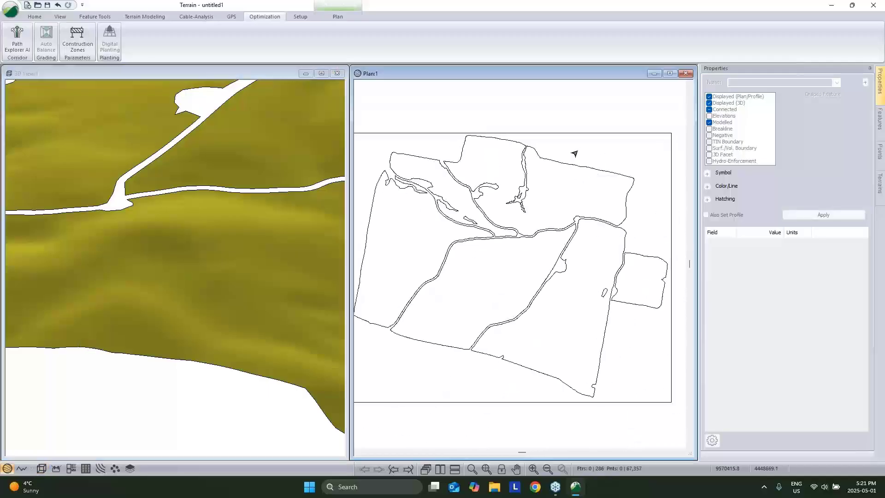
scroll(537, 217, "up", 3)
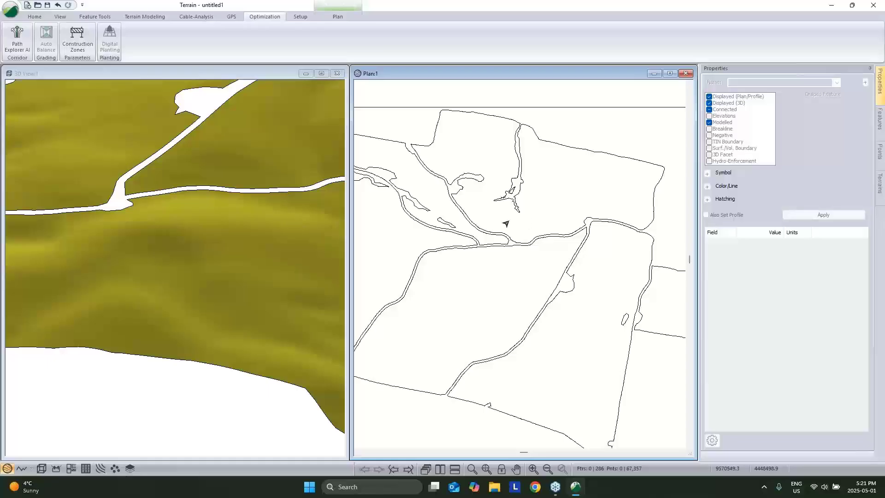
left_click_drag(230, 294, 153, 258)
scroll(582, 188, "down", 1)
scroll(581, 189, "up", 1)
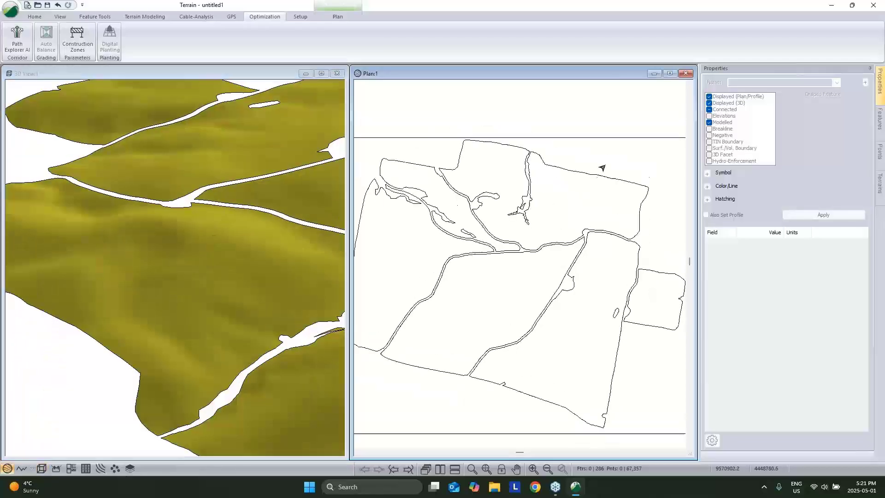
Turn on plan surface shading by aspect with 12 auto-generated intervals.
right_click(607, 165)
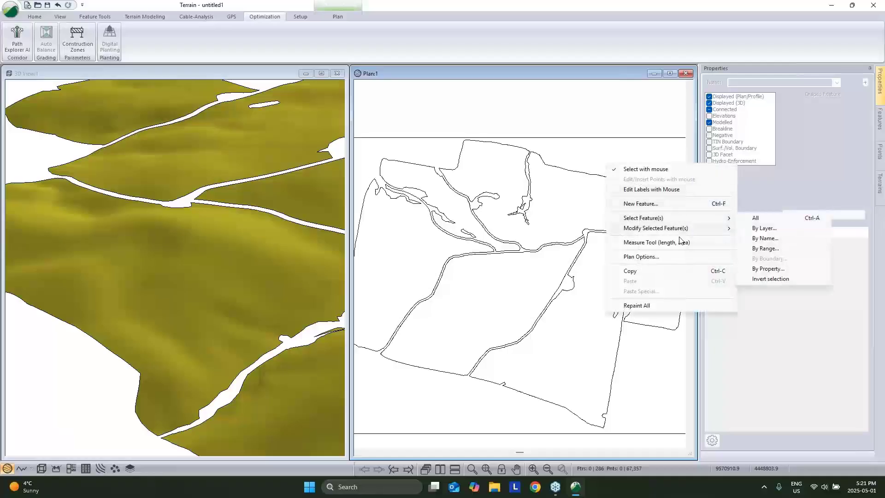
left_click(677, 257)
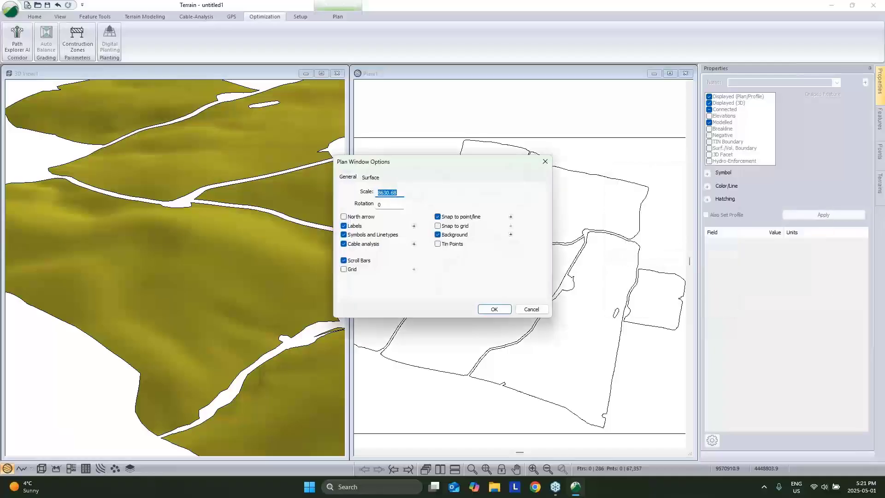
left_click(372, 178)
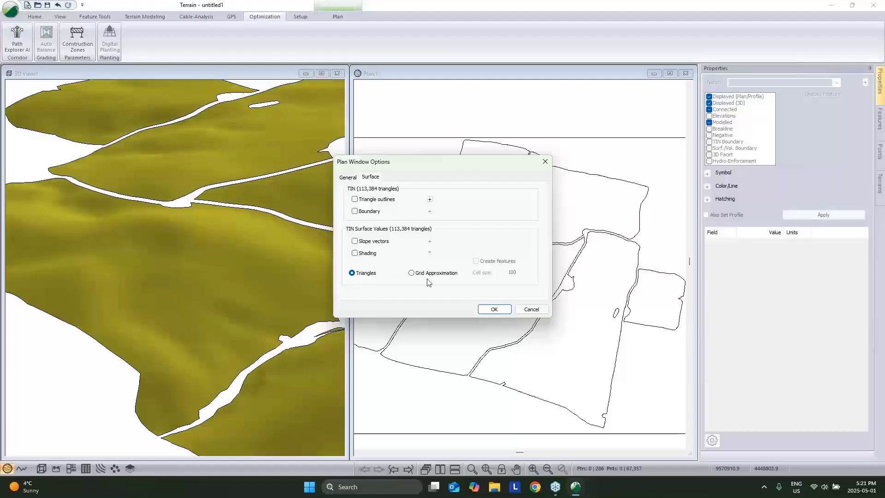
left_click(354, 253)
left_click(430, 253)
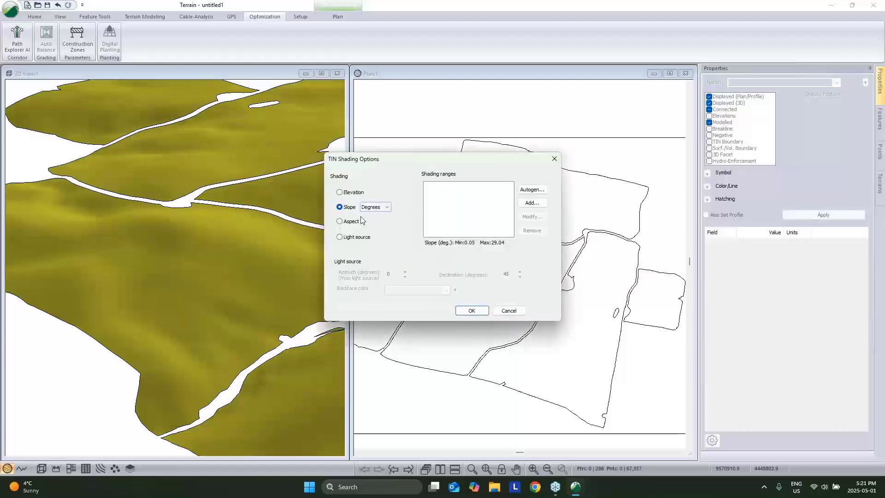
left_click(340, 221)
left_click(530, 190)
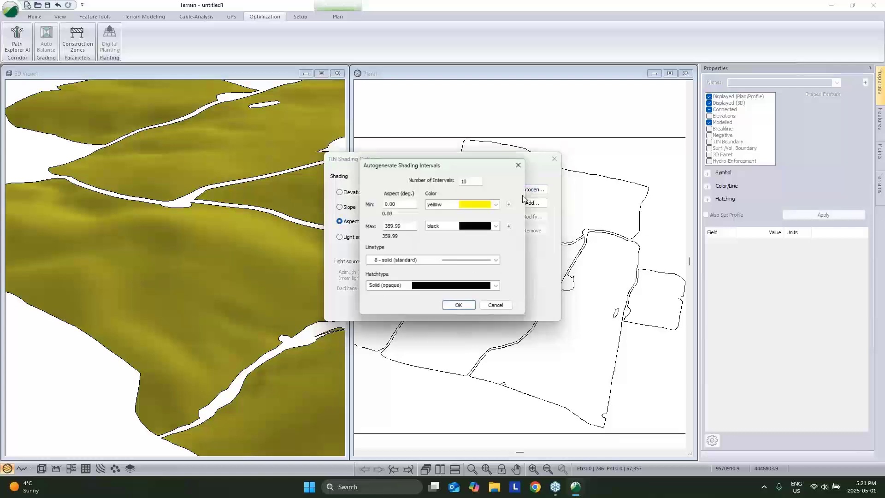
double_click(478, 181)
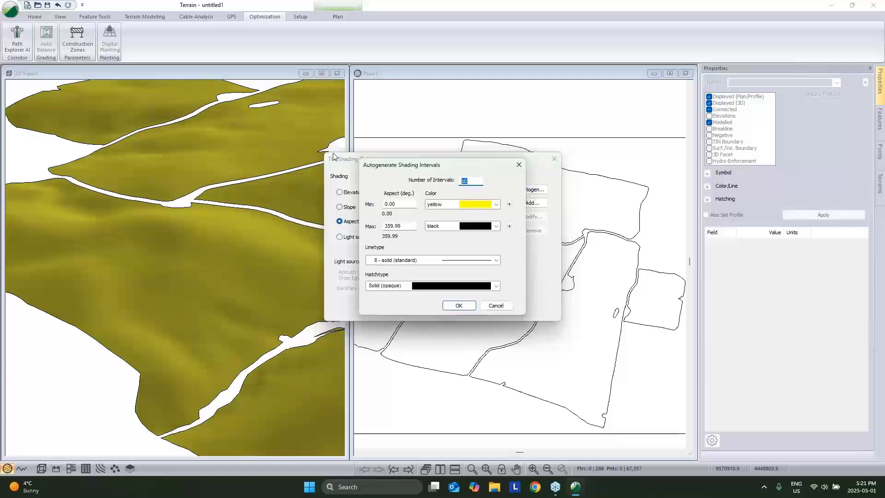
type("1")
left_click(458, 305)
left_click(473, 311)
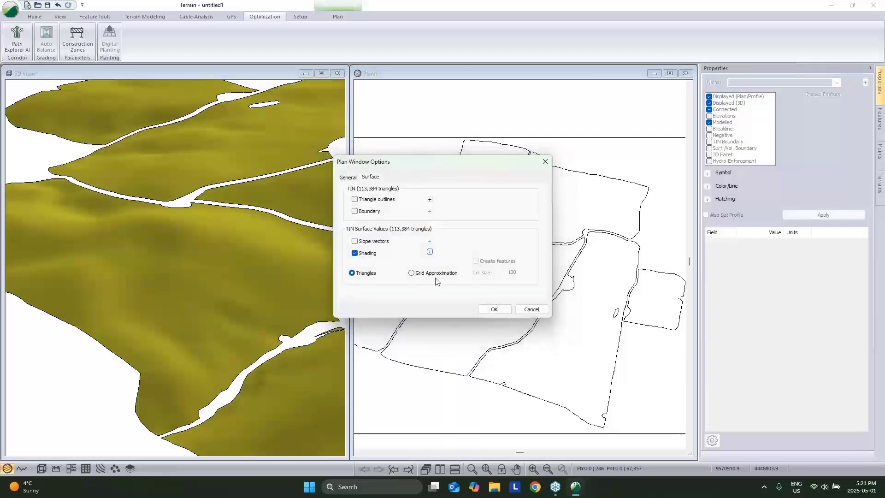
Compute the shading as a grid approximation with cell size 5 and create features.
left_click(412, 273)
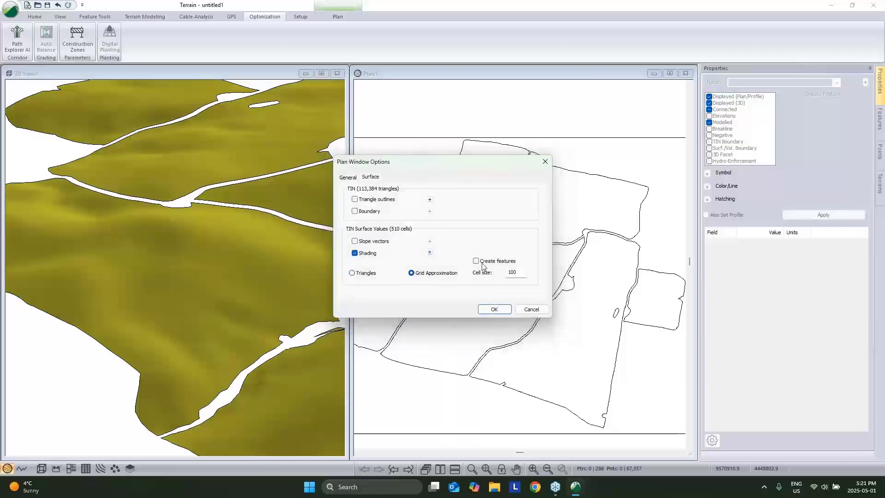
left_click(477, 261)
double_click(512, 273)
type("5")
left_click(507, 309)
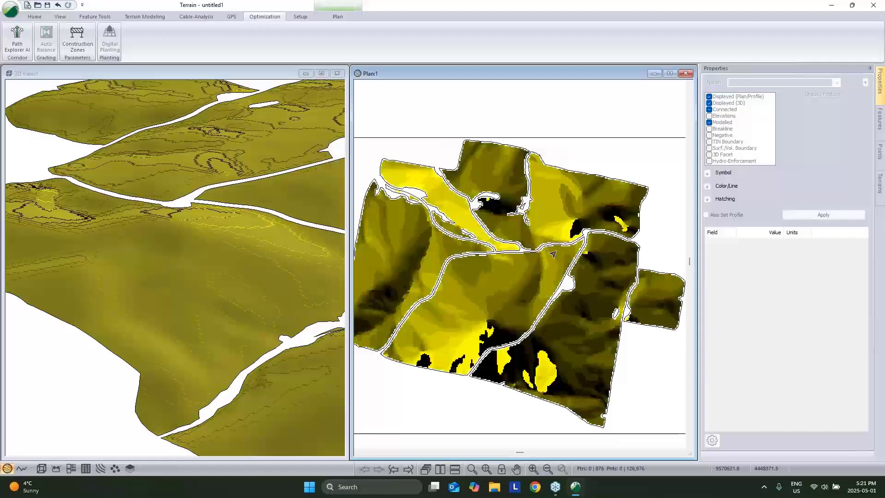
scroll(552, 255, "up", 1)
scroll(546, 218, "up", 4)
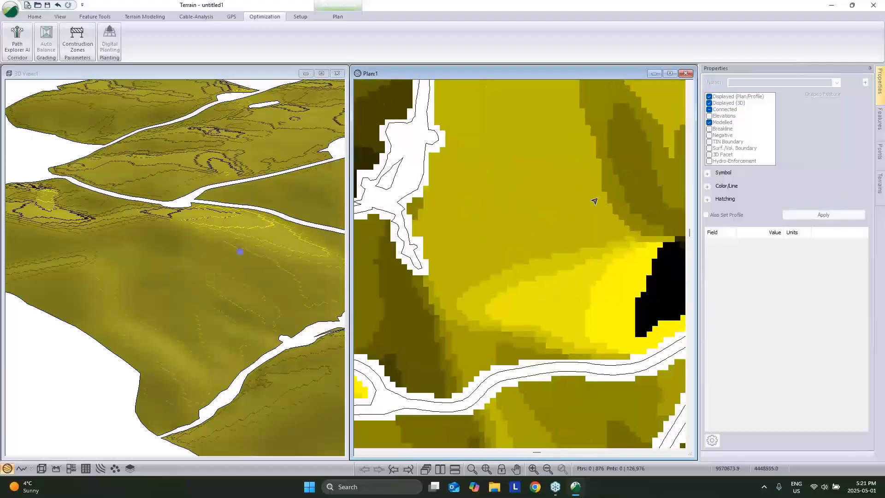
left_click(489, 308)
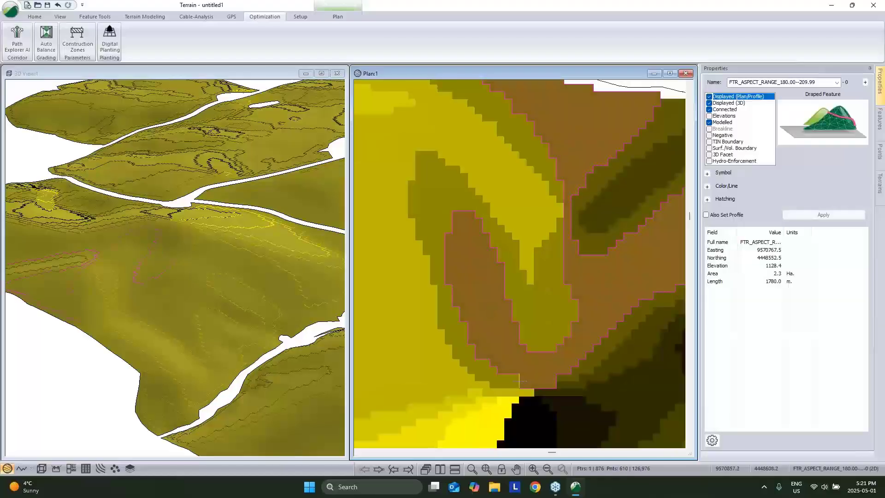
scroll(616, 193, "down", 2)
left_click(602, 125)
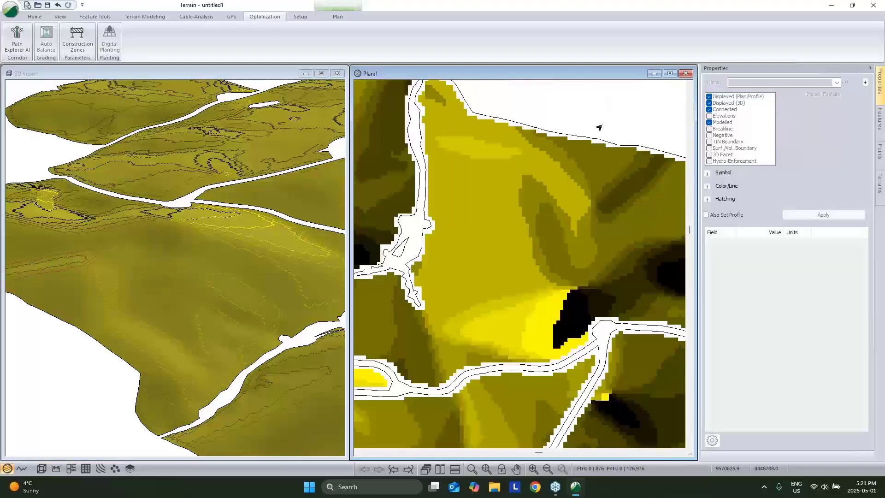
scroll(500, 201, "down", 3)
scroll(505, 206, "down", 3)
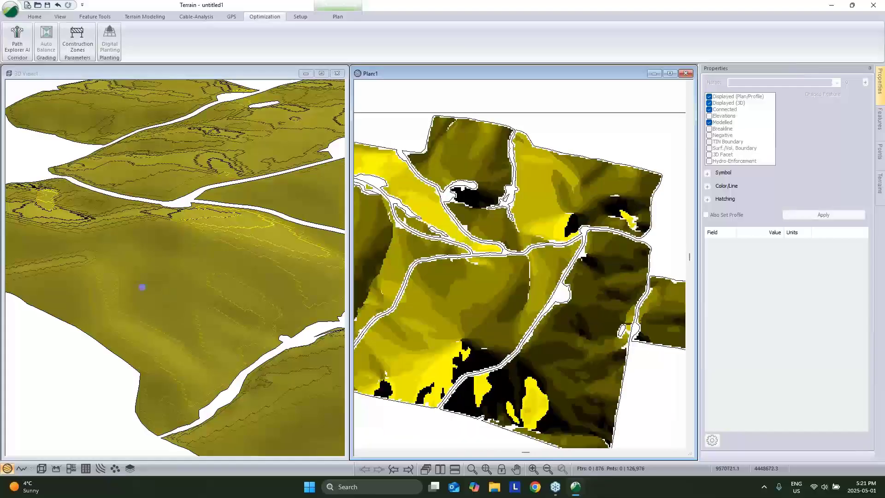
middle_click_drag(572, 199, 549, 233)
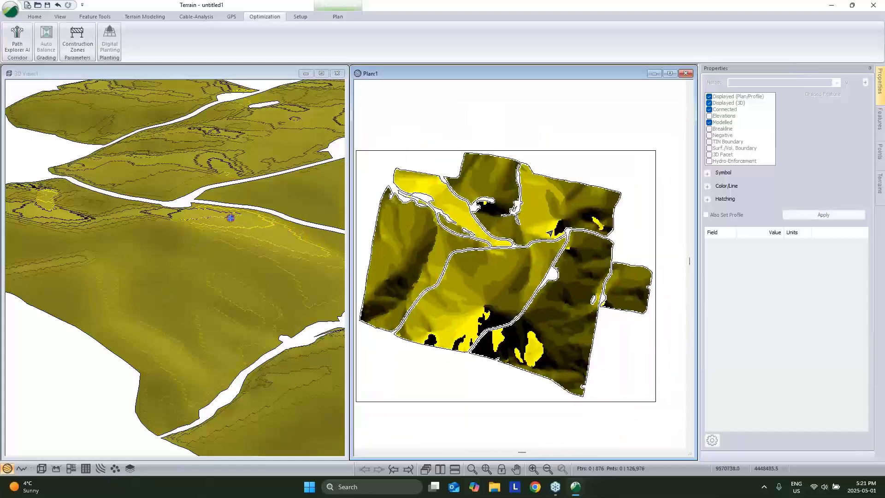
right_click(570, 162)
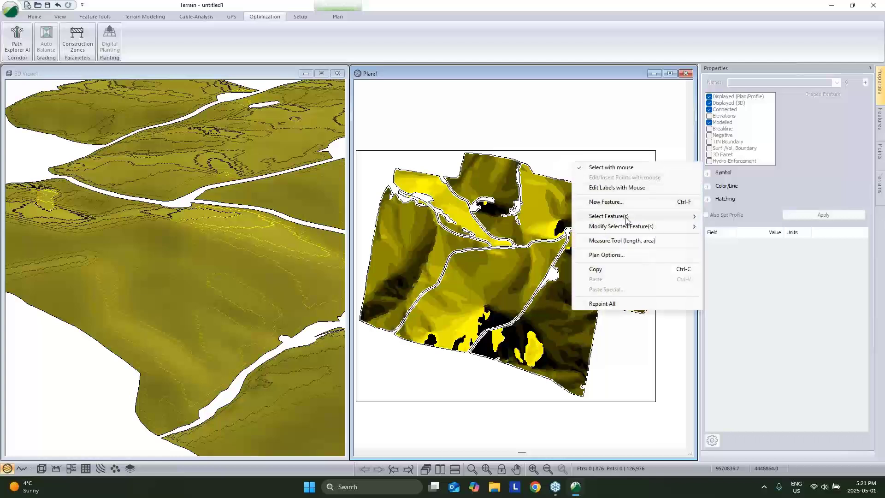
mouse_move(626, 220)
left_click(565, 159)
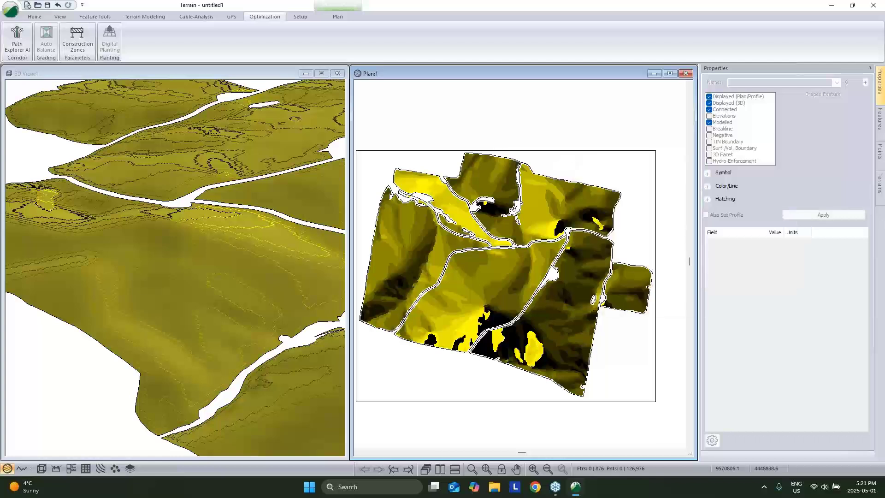
scroll(548, 225, "up", 3)
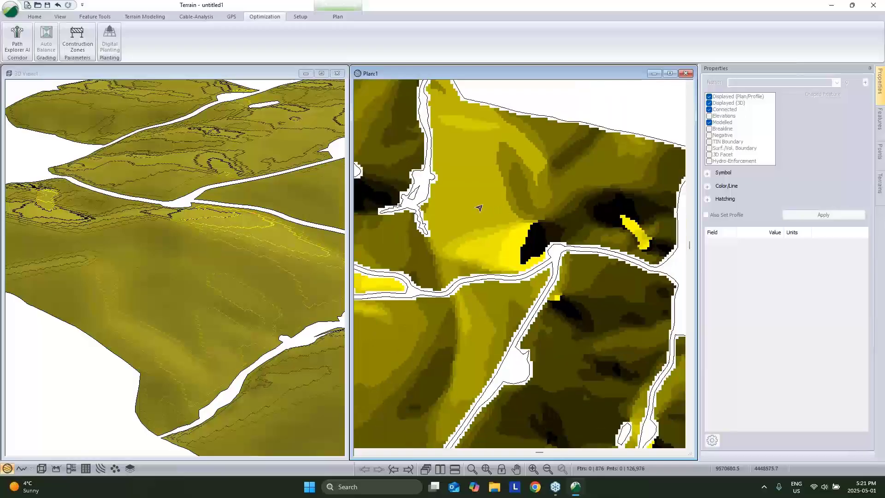
Choose only the Feature Aspect Ranges layer for selecting features by layer.
right_click(501, 199)
mouse_move(572, 252)
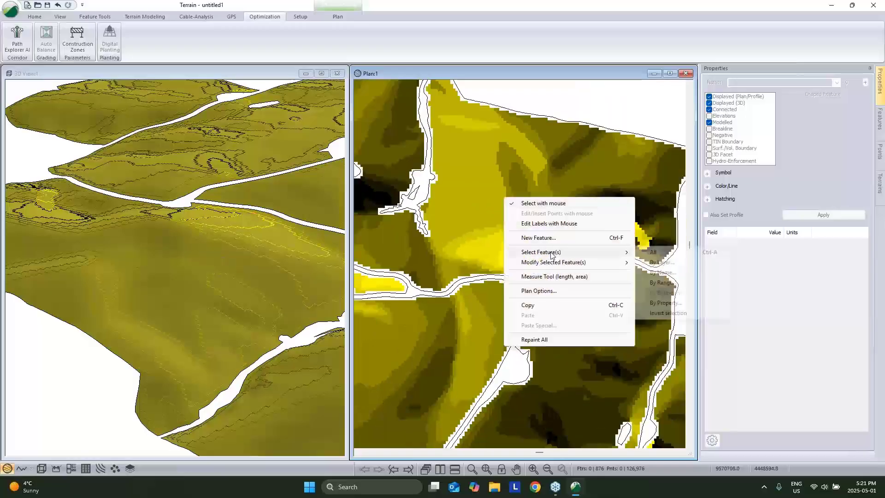
left_click(662, 262)
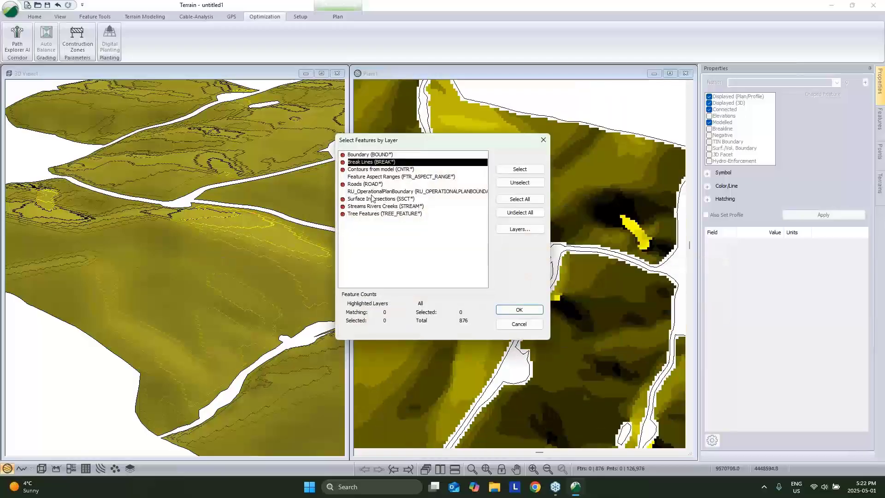
left_click(380, 178)
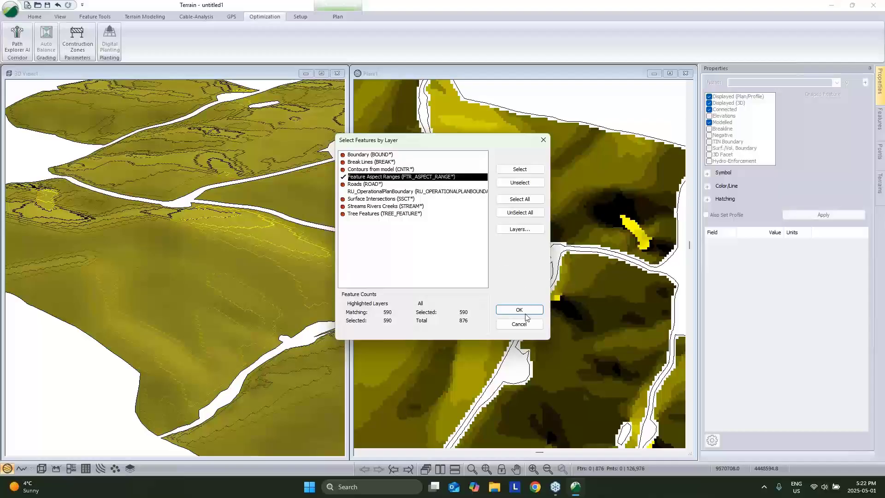
left_click(525, 213)
double_click(453, 178)
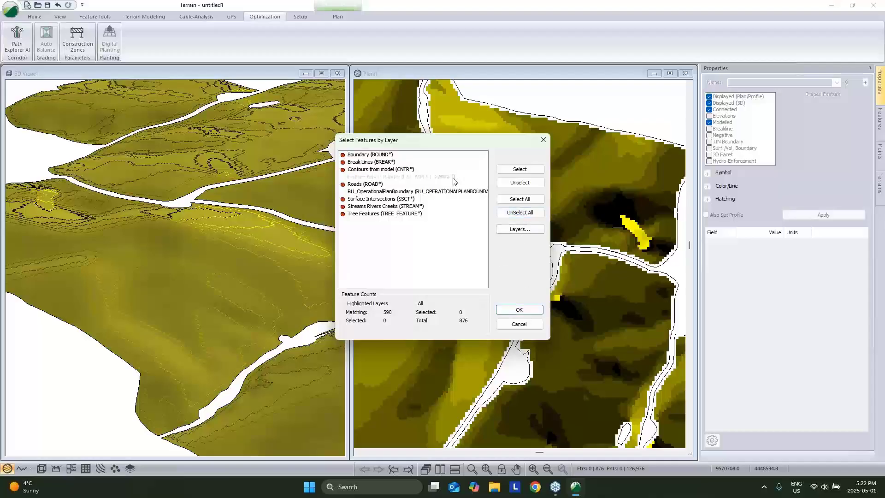
Plant trees in the 590 selected aspect ranges at 8 m rows, 2.5 m spacing.
left_click(519, 310)
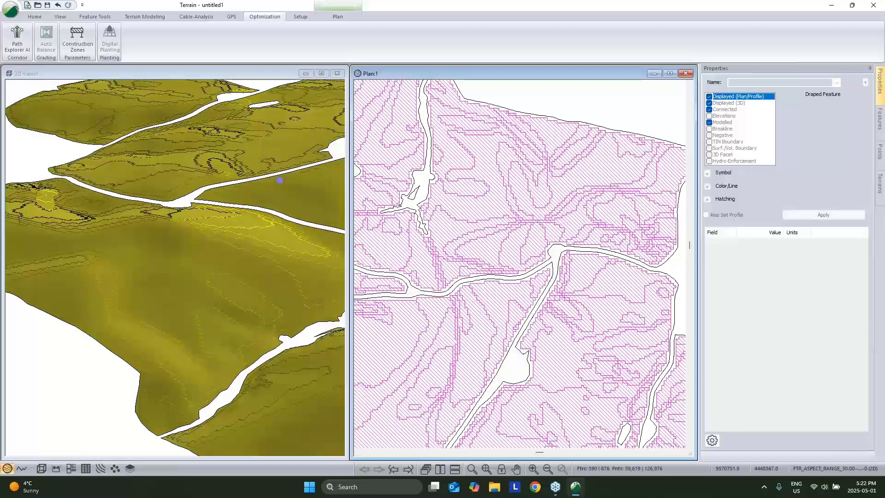
left_click(111, 44)
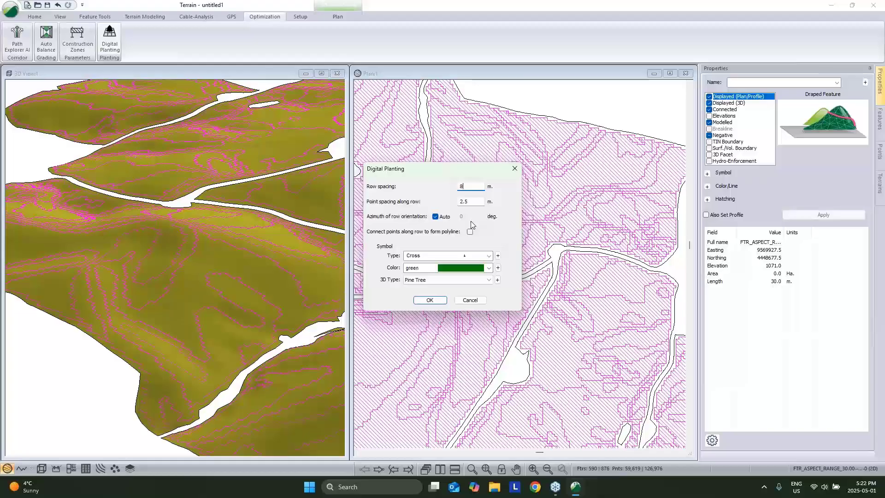
left_click(429, 300)
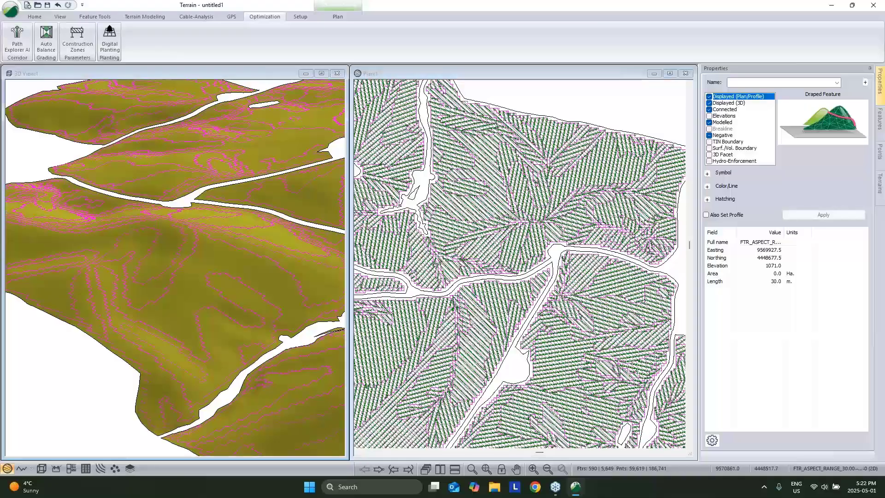
Set the 3D view's vertical exaggeration to 5 and orbit to inspect the planting rows.
left_click(112, 232)
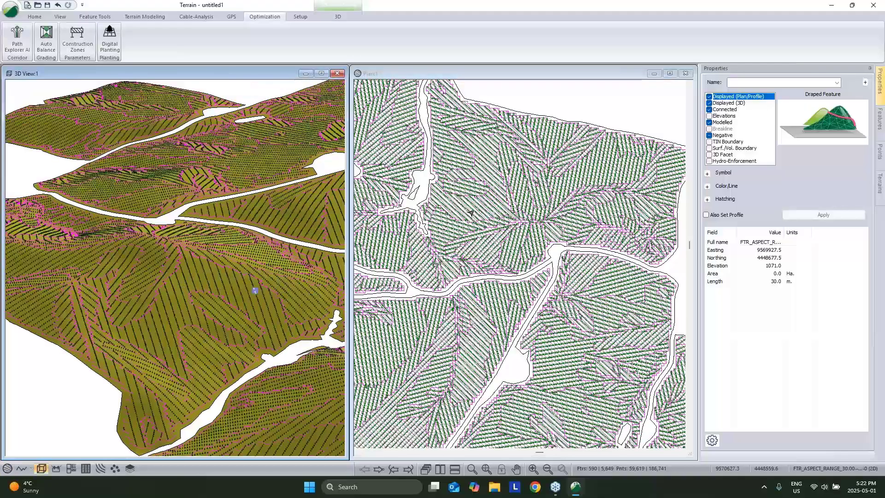
scroll(545, 219, "up", 1)
scroll(545, 219, "up", 3)
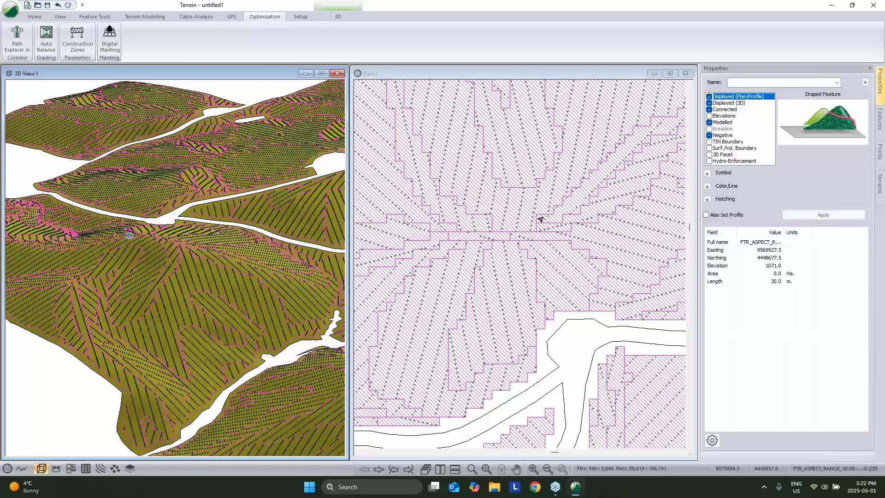
scroll(202, 295, "up", 5)
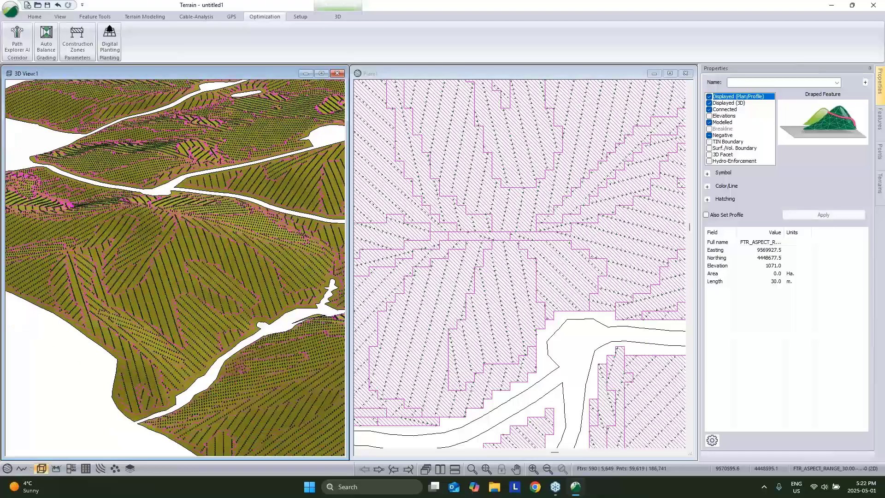
middle_click_drag(203, 295, 233, 168)
right_click(233, 167)
left_click(265, 237)
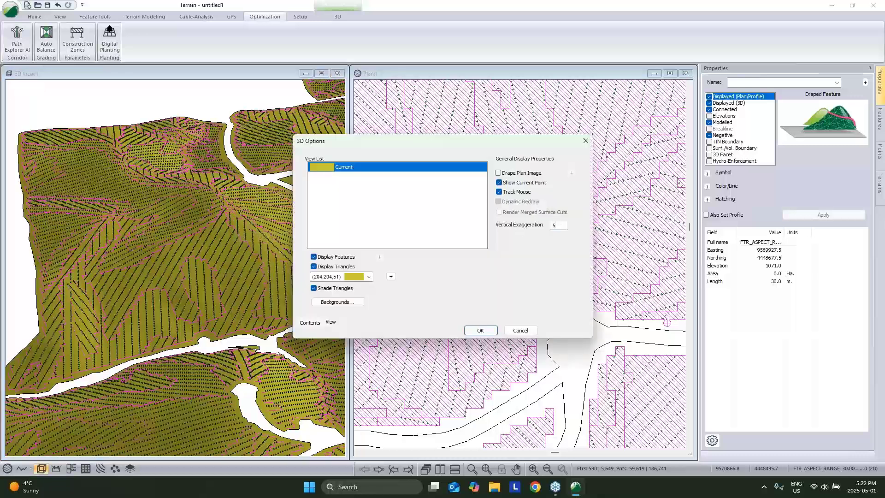
type("5")
key("Return")
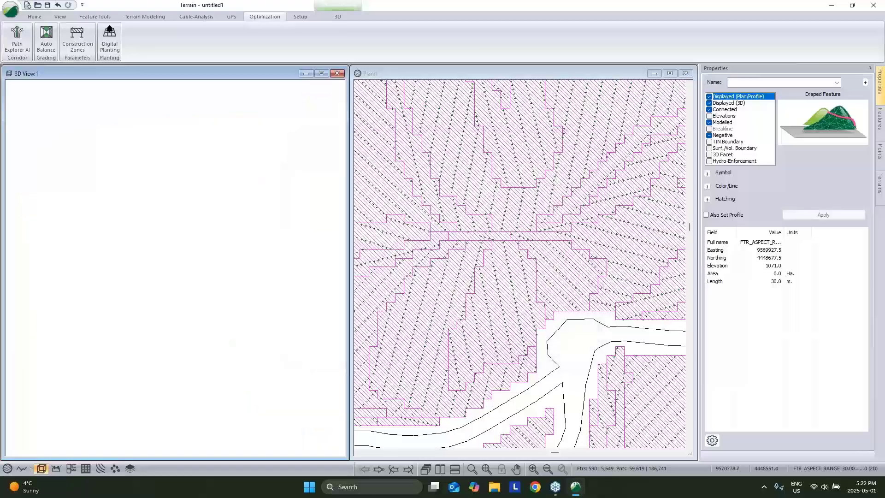
middle_click_drag(233, 258, 194, 339)
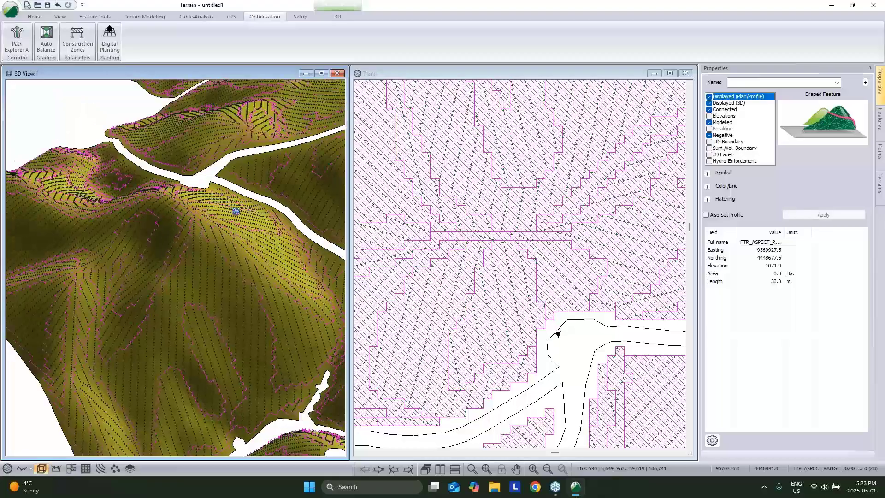
left_click(560, 337)
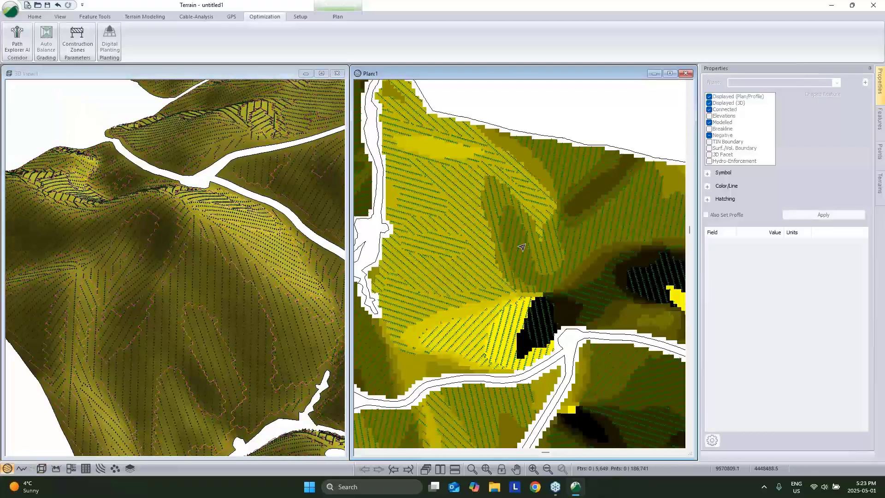
Select all Feature Aspect Ranges layer features and turn off their Plan/Profile display.
right_click(525, 234)
mouse_move(642, 290)
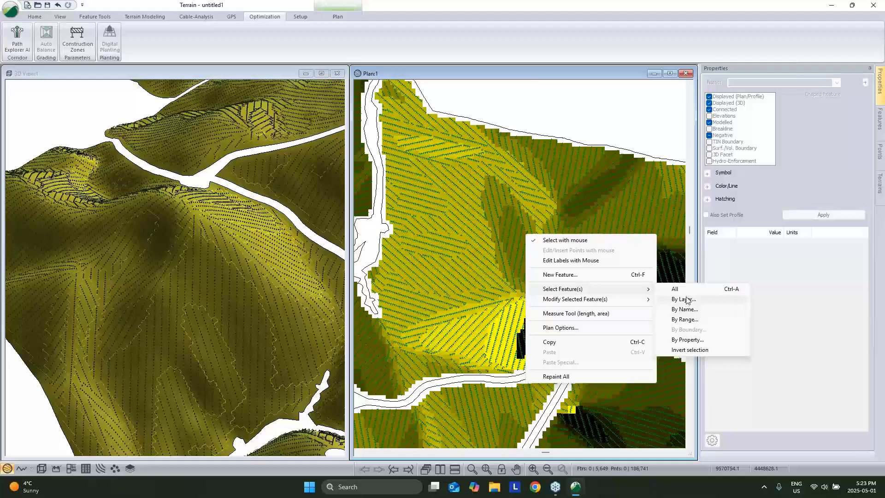
left_click(687, 299)
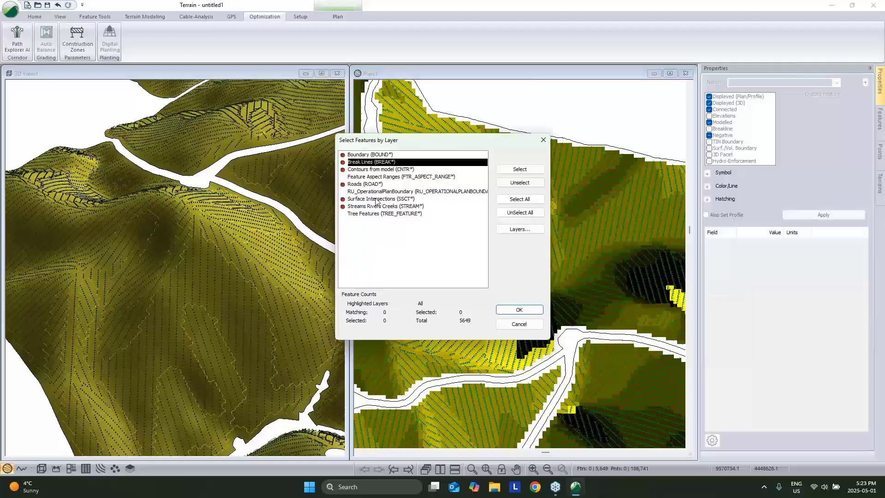
left_click(367, 178)
left_click(530, 310)
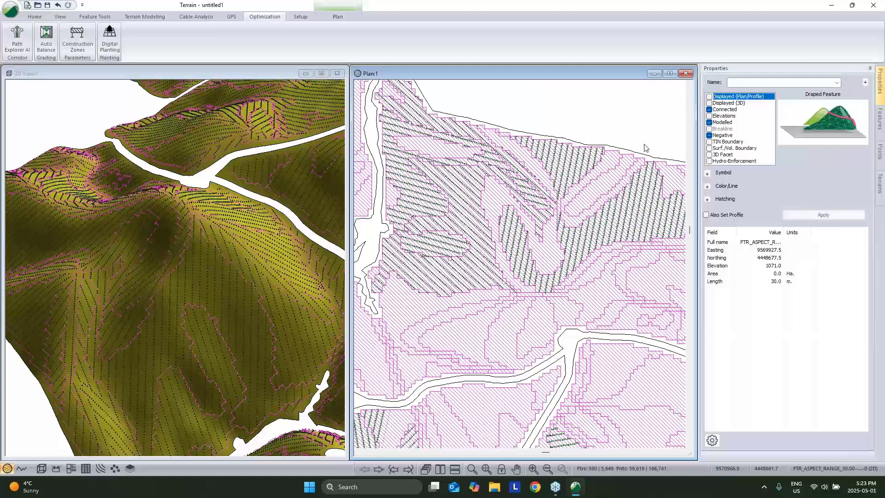
left_click(630, 129)
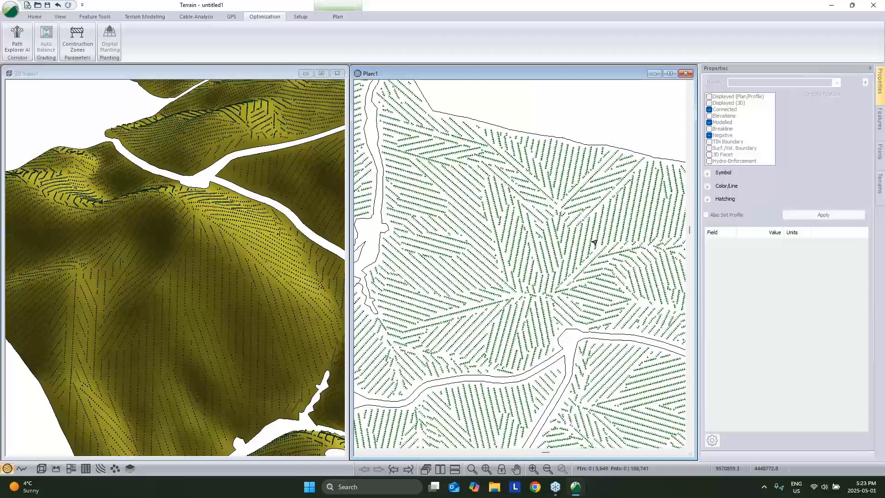
scroll(214, 283, "up", 4)
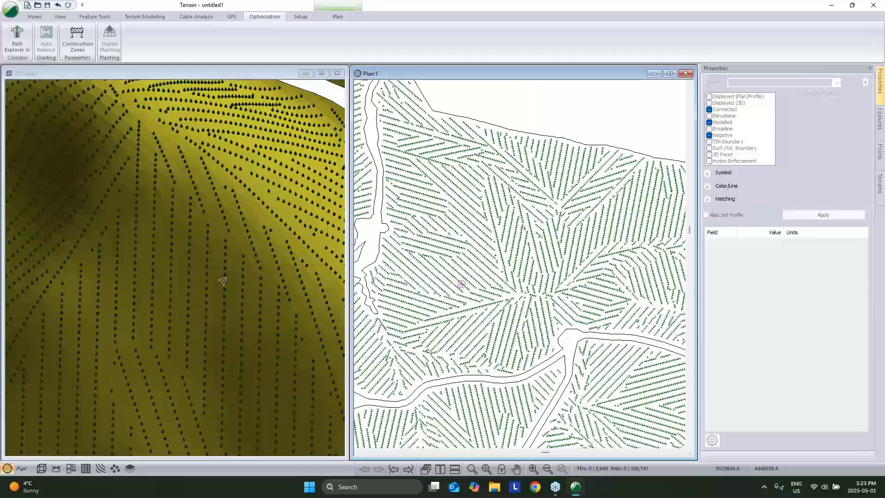
middle_click_drag(223, 280, 211, 210)
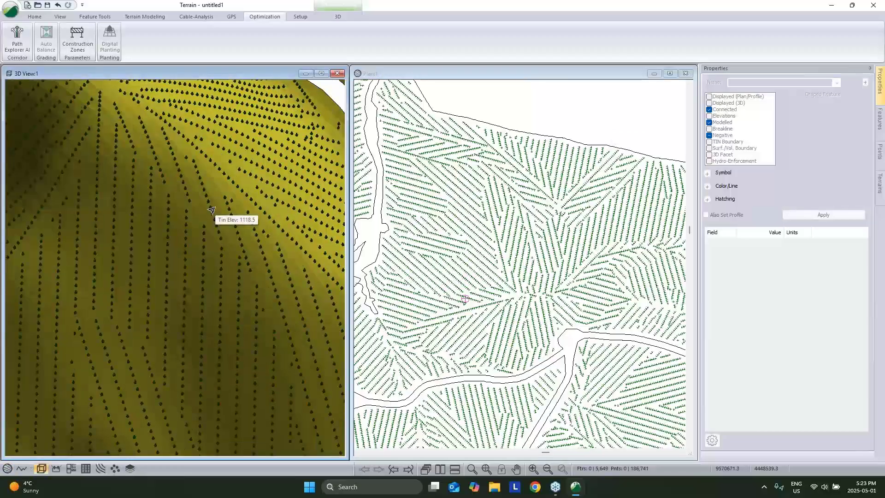
scroll(209, 214, "down", 1)
scroll(209, 215, "down", 3)
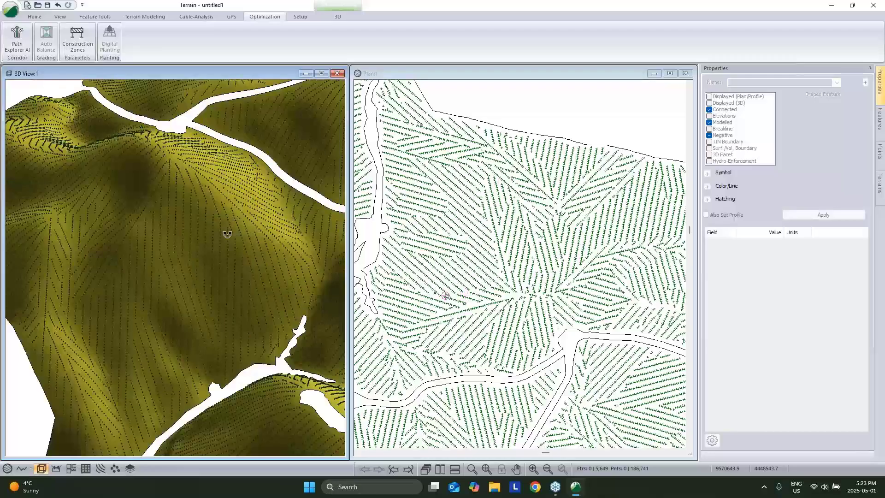
middle_click_drag(223, 234, 186, 242)
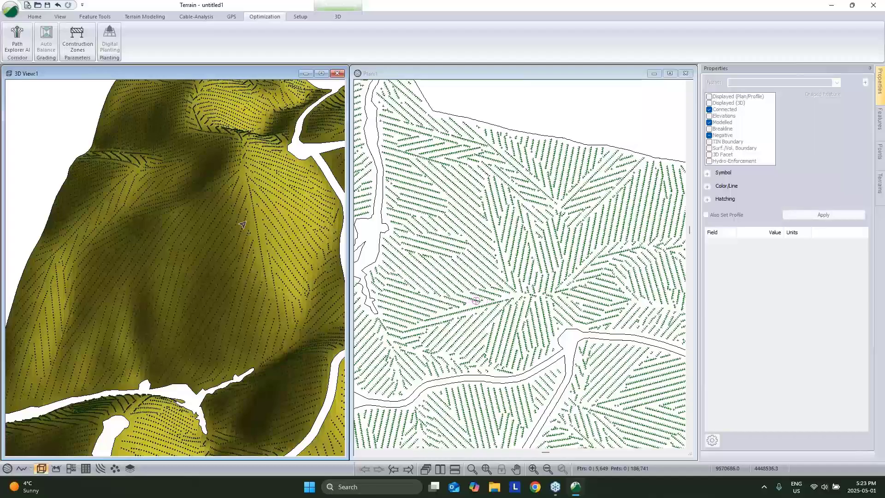
scroll(221, 228, "down", 2)
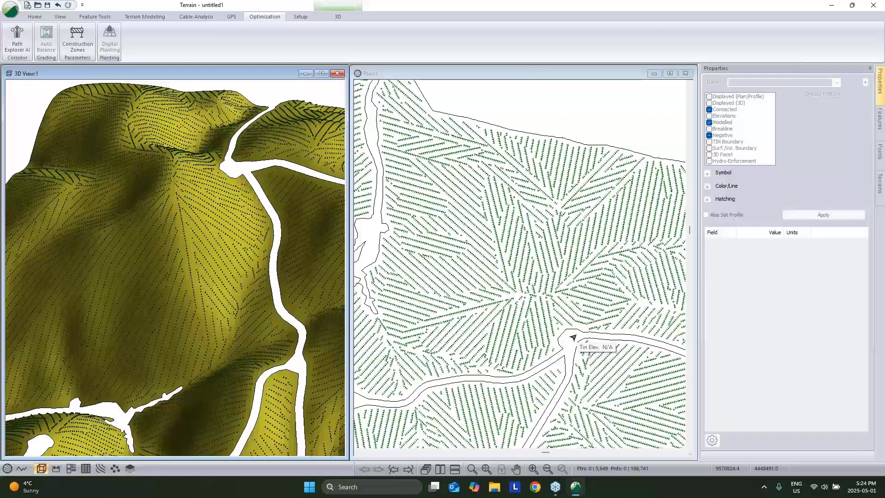
left_click(548, 180)
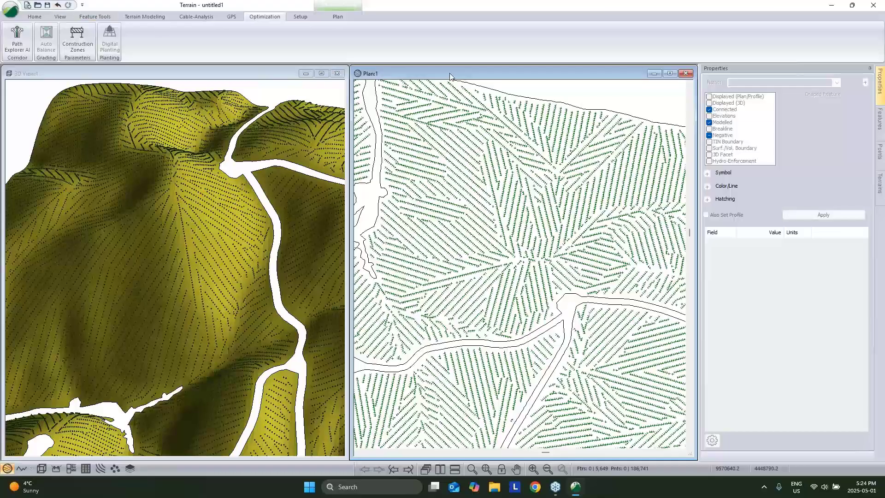
middle_click_drag(567, 137, 546, 137)
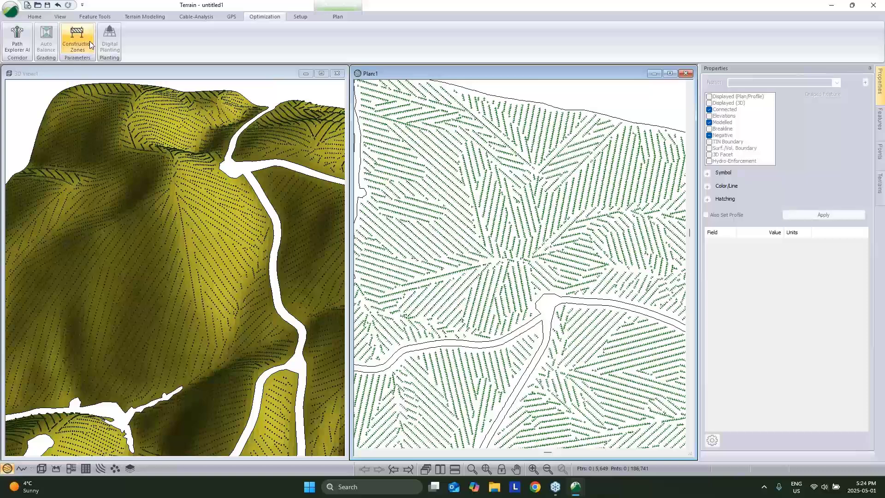
Insert HarvestHeadMachineTracks.shp, keeping the GDA_1994_NSW_Lambert import projection unchanged.
left_click(33, 17)
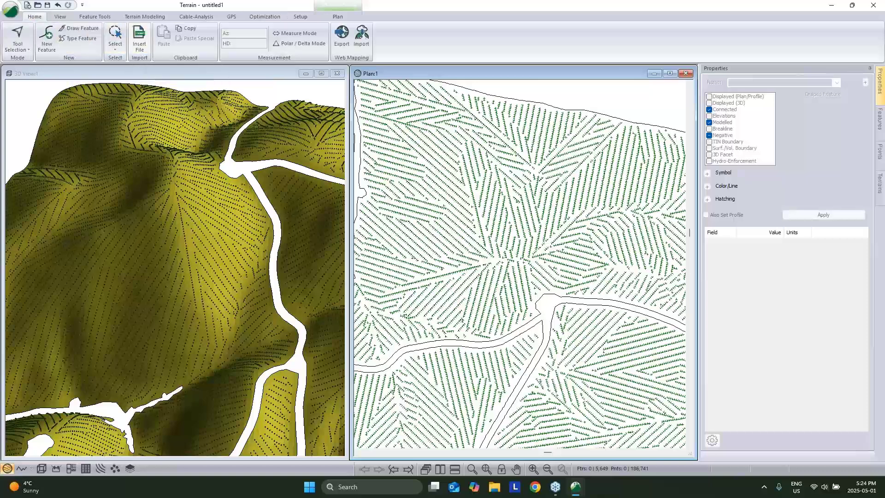
left_click(140, 39)
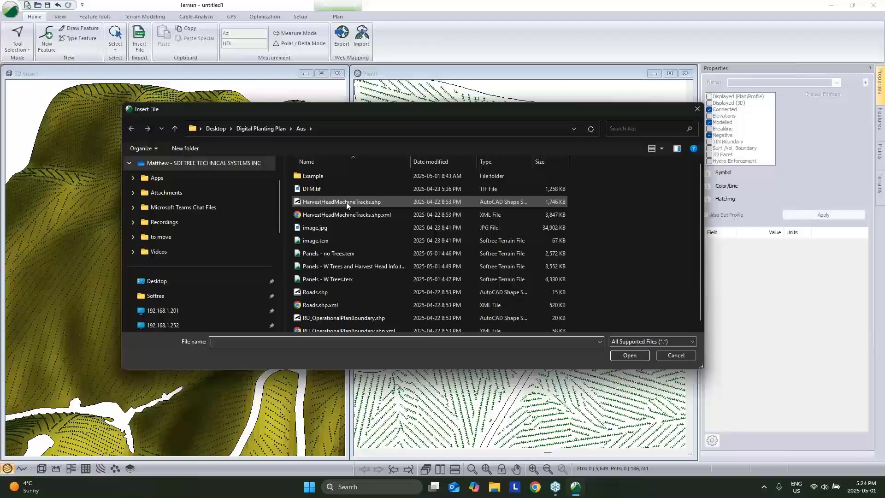
left_click(347, 202)
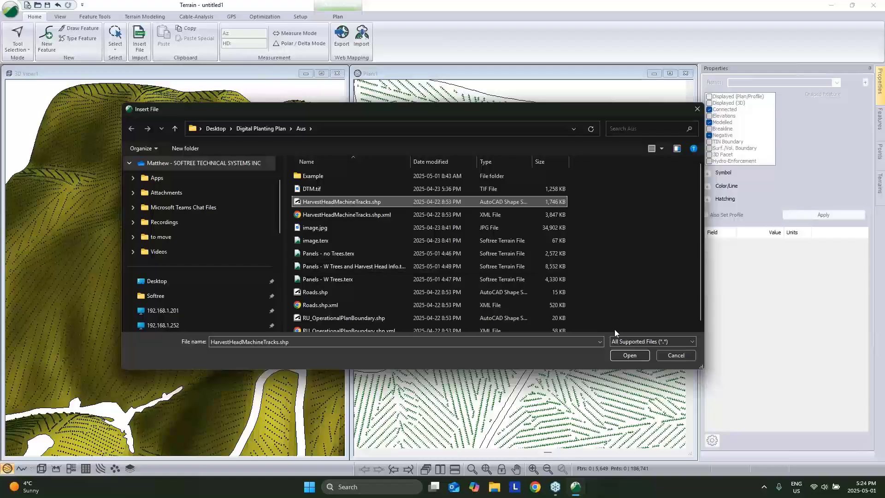
left_click(627, 357)
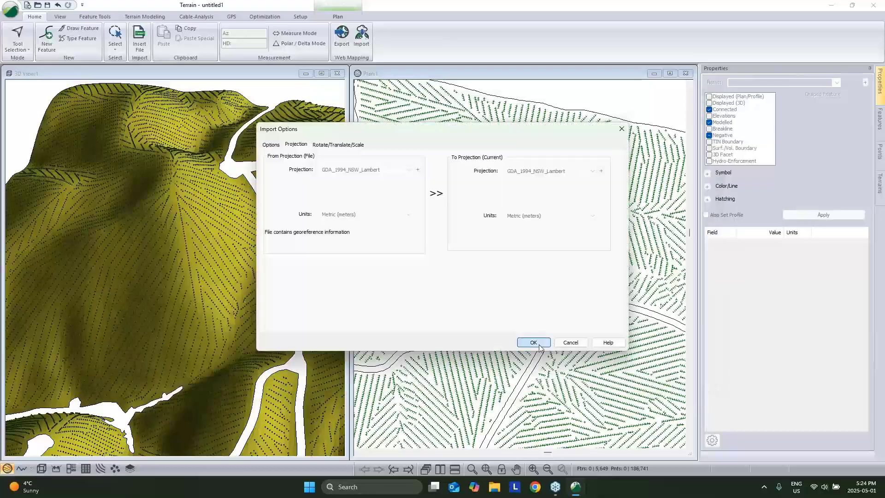
left_click(540, 346)
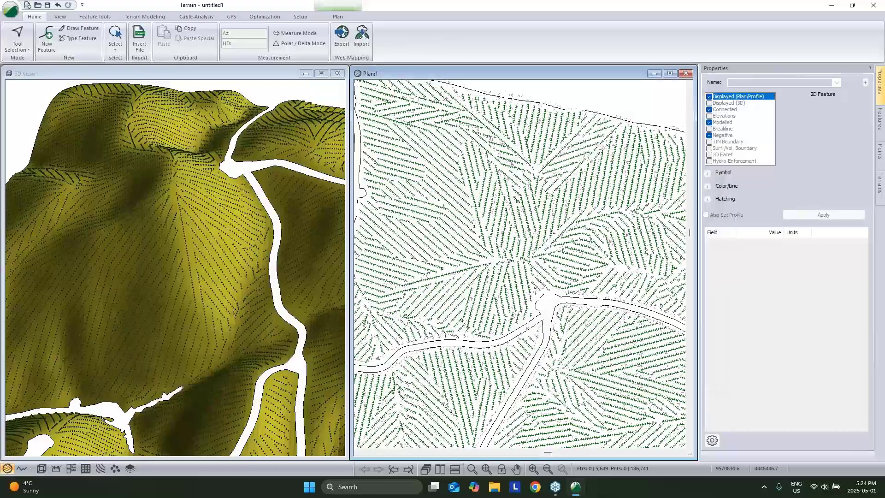
Give the tracks a solid circle symbol and a sphere 3D symbol, and mark them Modelled.
left_click(762, 182)
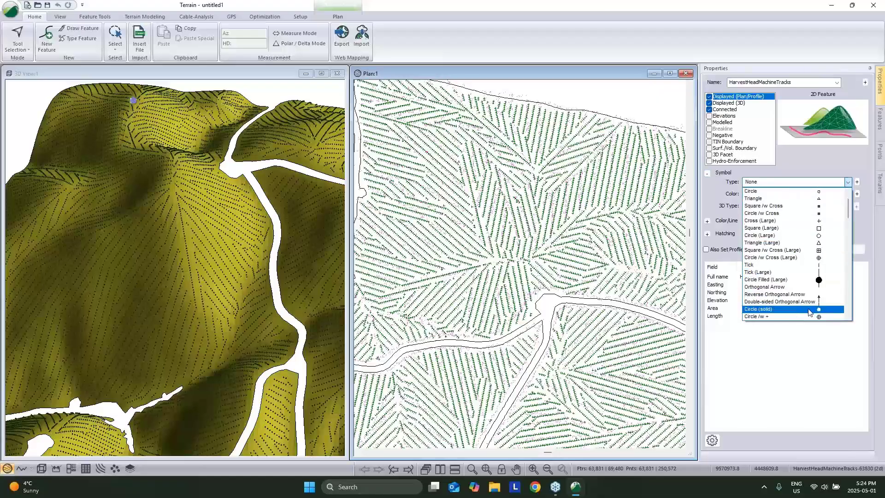
left_click(811, 313)
left_click(784, 206)
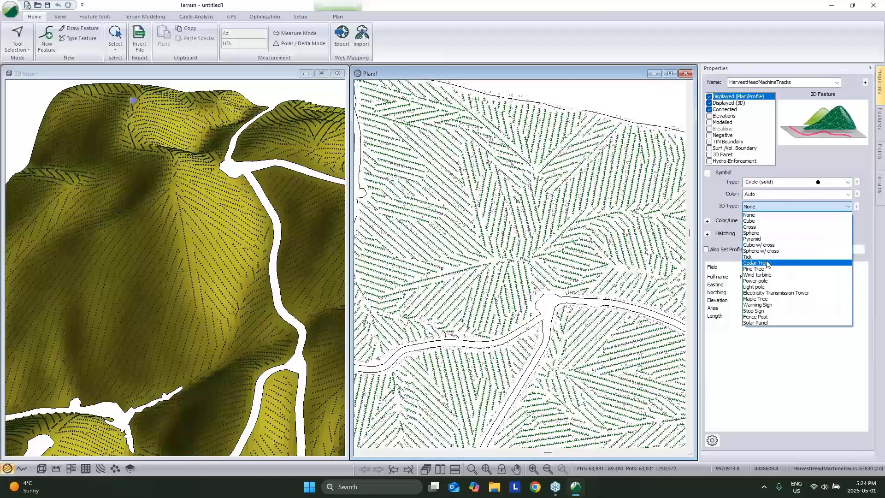
left_click(784, 237)
left_click(710, 122)
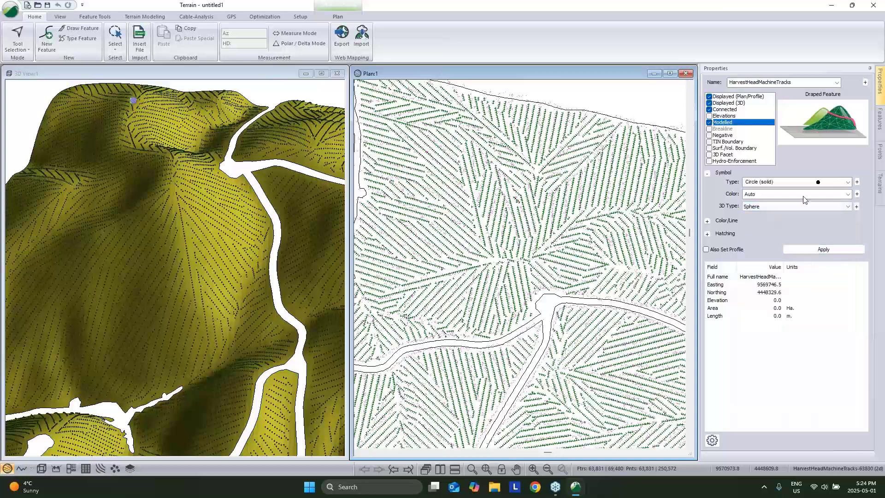
Set the track line colour to red, apply, and dismiss the follow-up warnings.
left_click(708, 220)
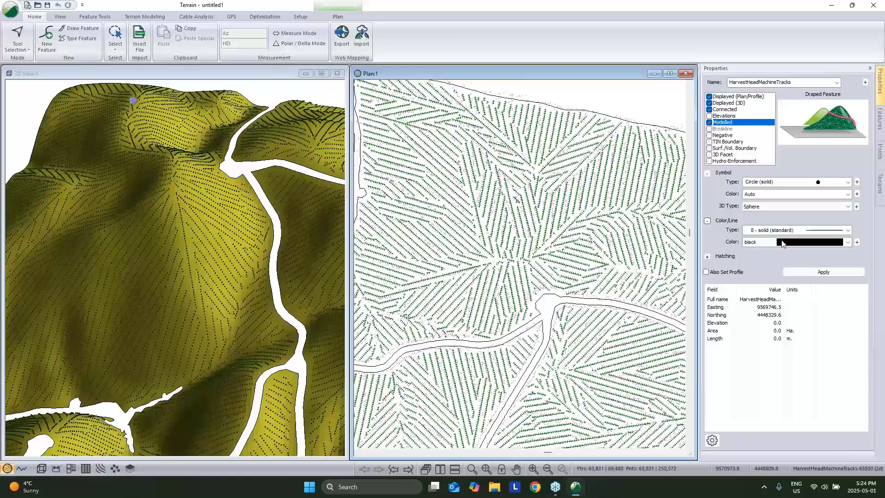
left_click(782, 244)
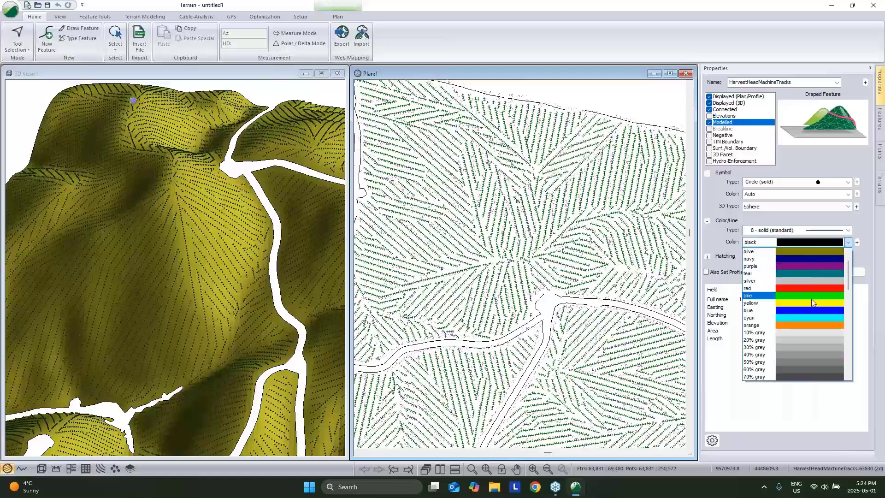
left_click(812, 288)
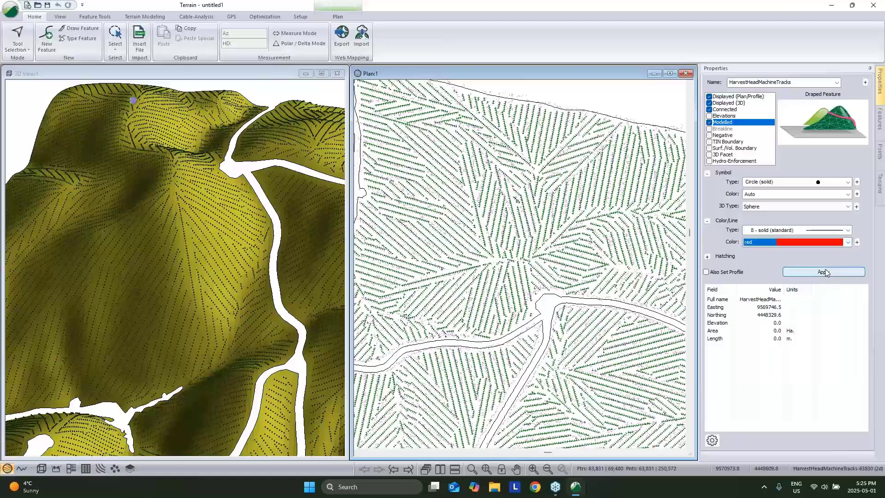
left_click(826, 272)
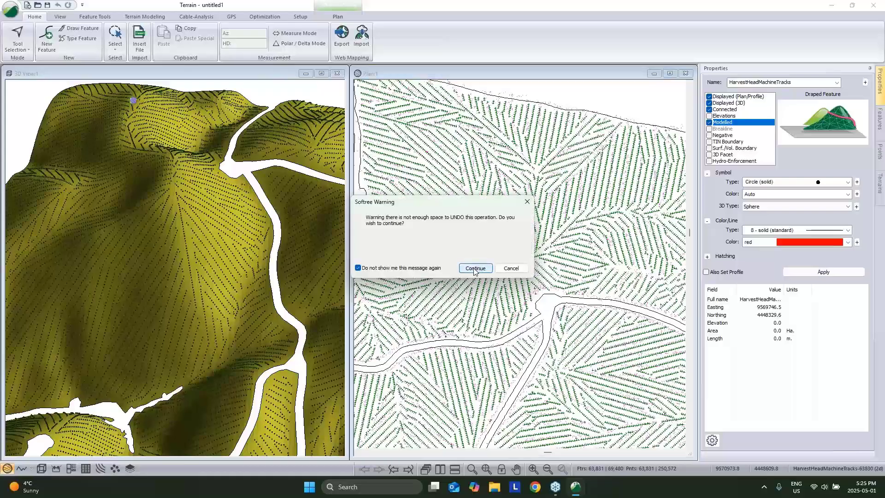
left_click(475, 268)
left_click(477, 268)
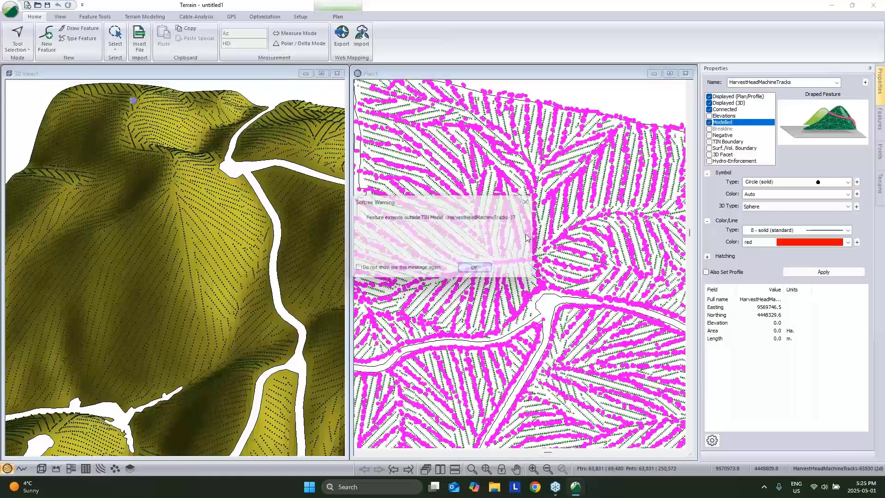
left_click(392, 270)
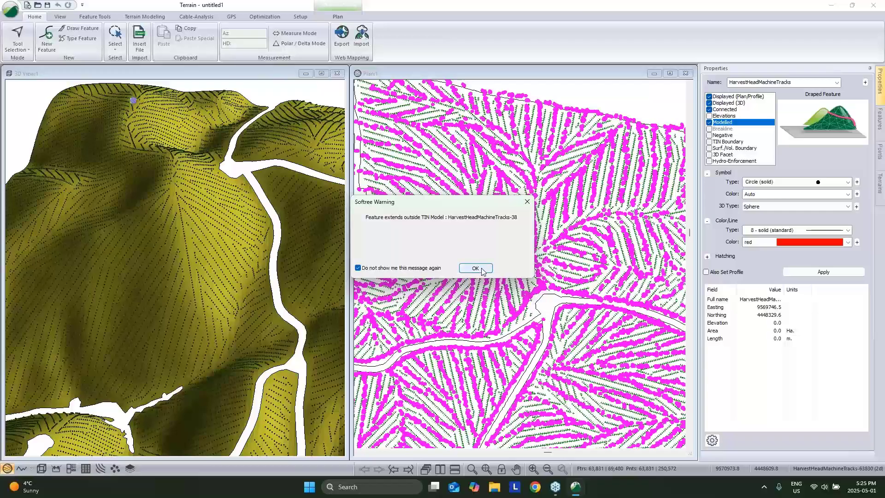
left_click(476, 268)
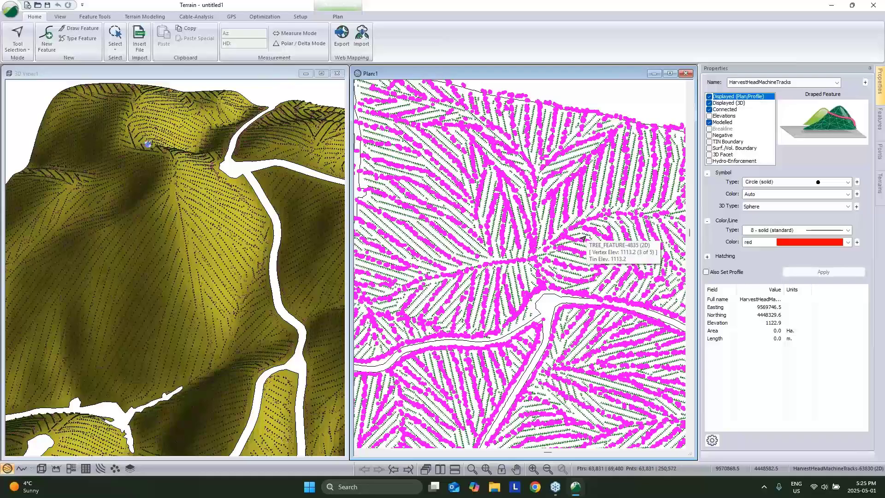
middle_click_drag(517, 296, 535, 274)
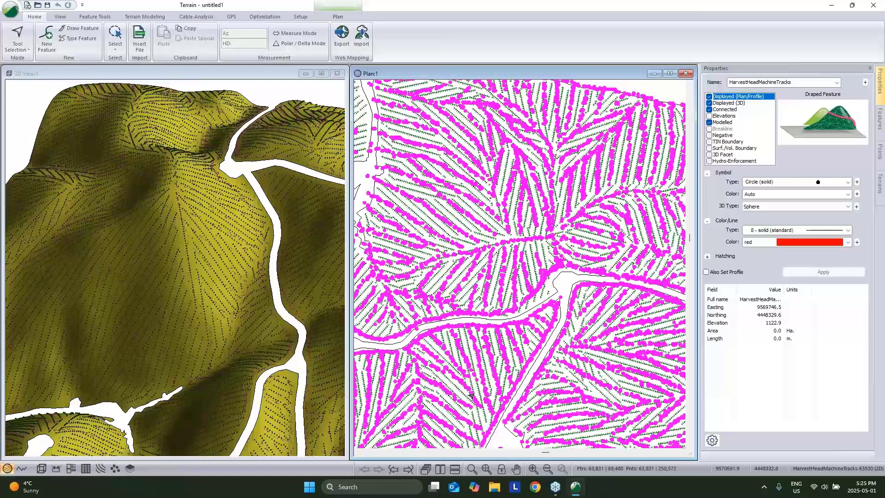
scroll(495, 387, "up", 1)
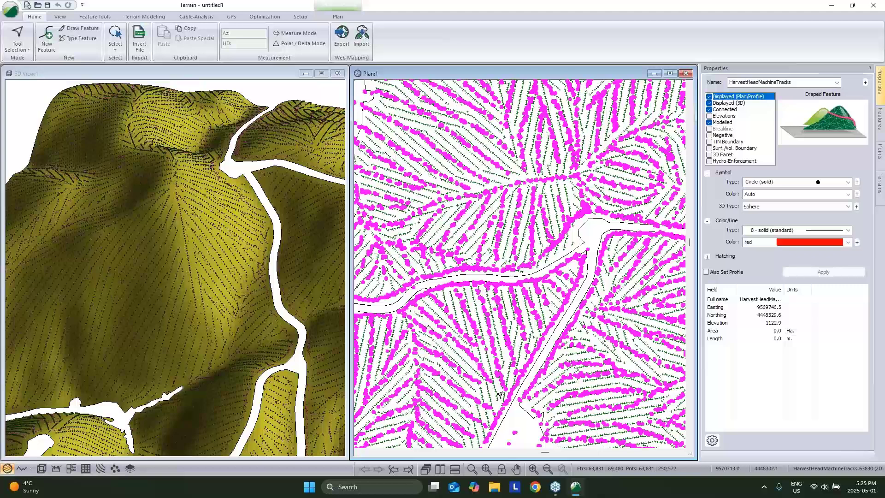
mouse_move(500, 395)
mouse_move(487, 411)
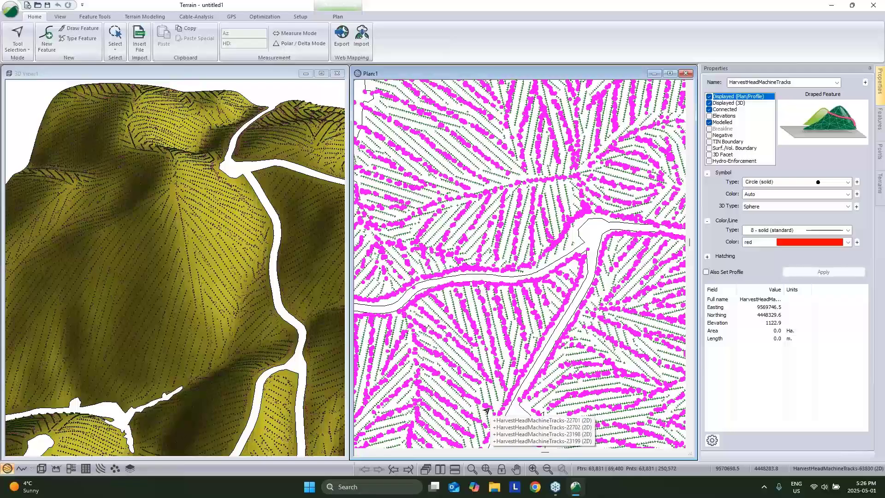
Clear the selection, save the model as 'Live', and close Softree Terrain.
left_click(592, 241)
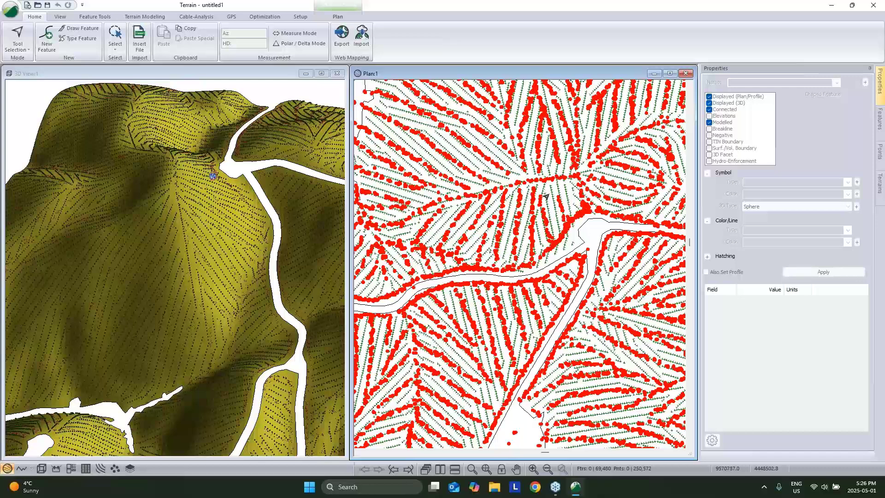
left_click(9, 13)
left_click(44, 111)
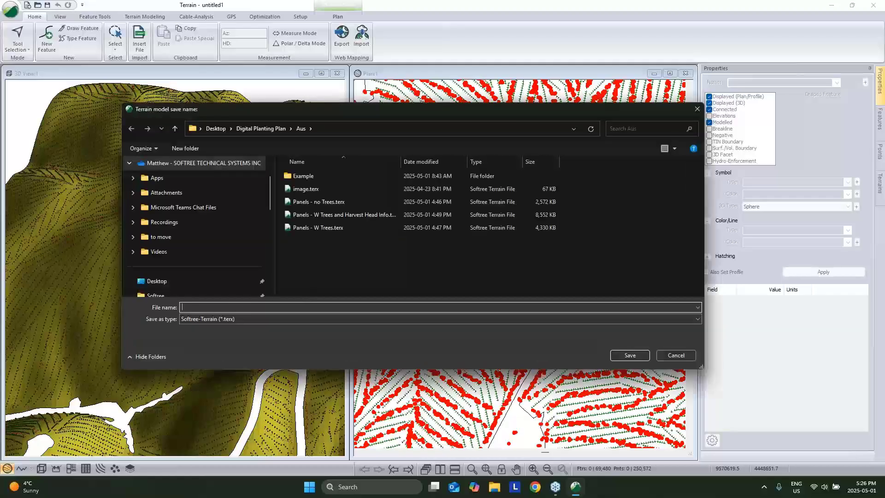
type("Live")
left_click(630, 355)
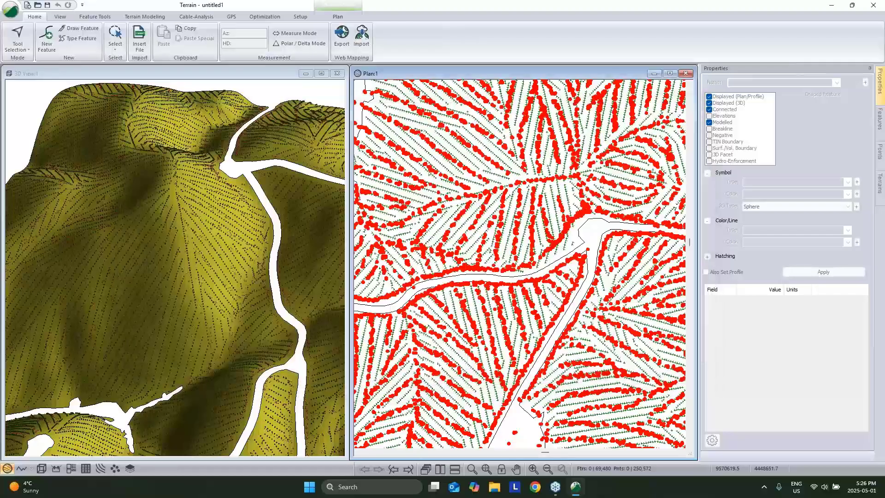
left_click(875, 9)
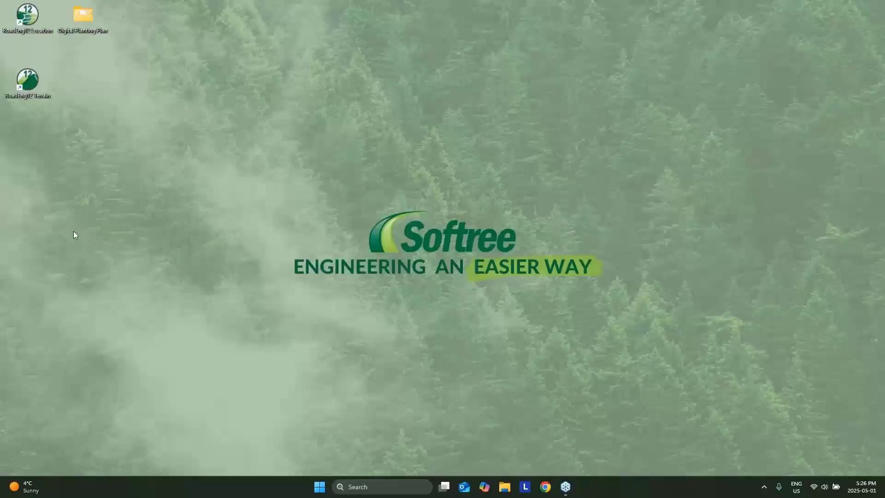
Relaunch Terrain and choose NZ\demquionpt\w001001.adf for insertion.
double_click(28, 79)
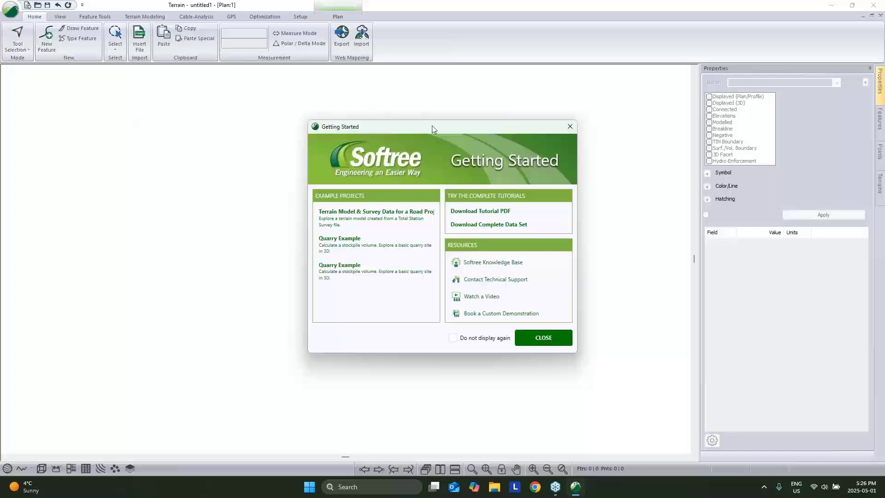
left_click(549, 341)
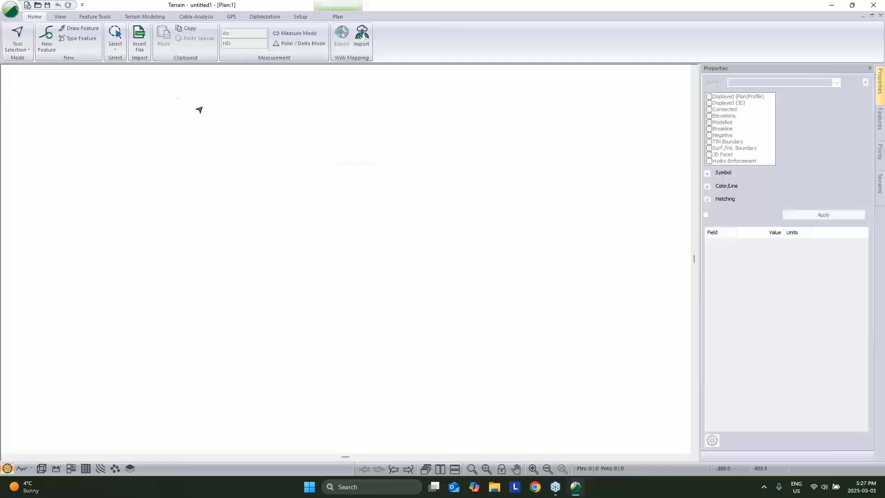
left_click(146, 50)
left_click(143, 45)
left_click(261, 128)
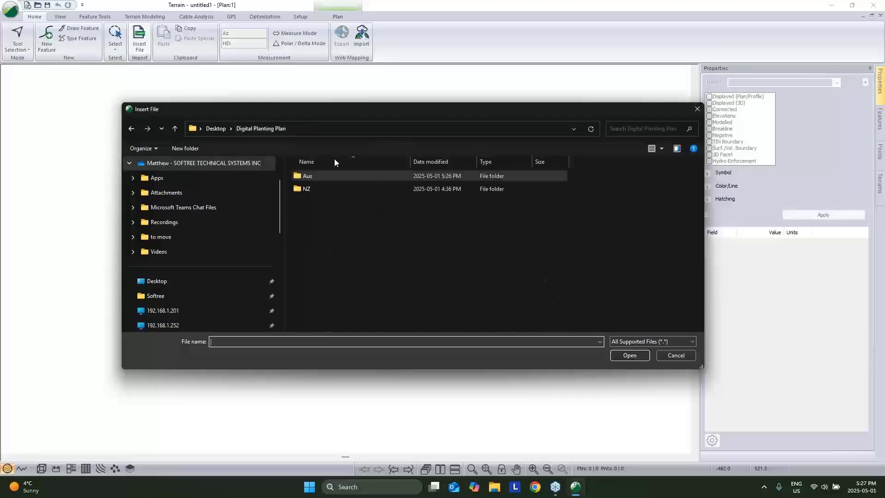
double_click(313, 189)
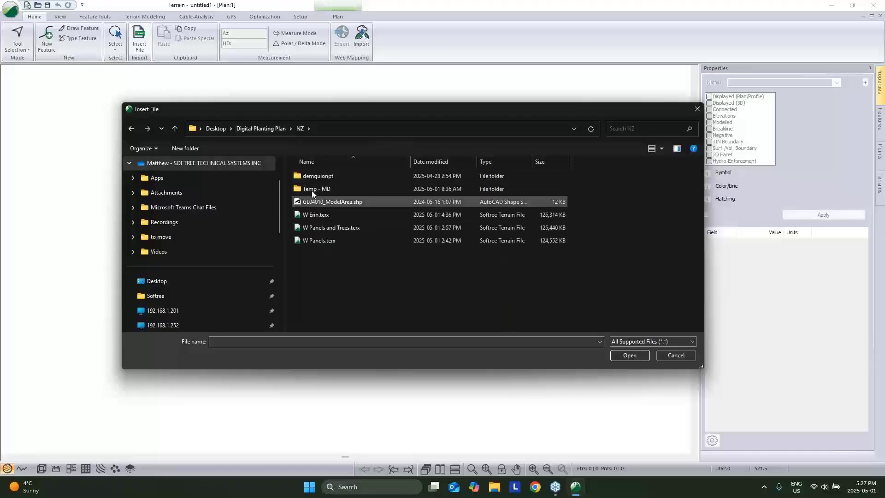
double_click(320, 177)
left_click(322, 240)
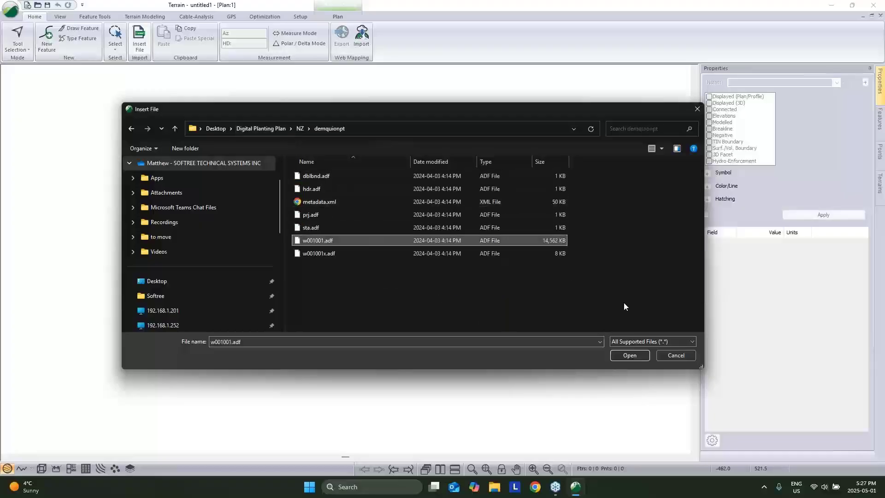
Import the grid as a Raster DEM with a 3D model and view it in 3D.
left_click(628, 355)
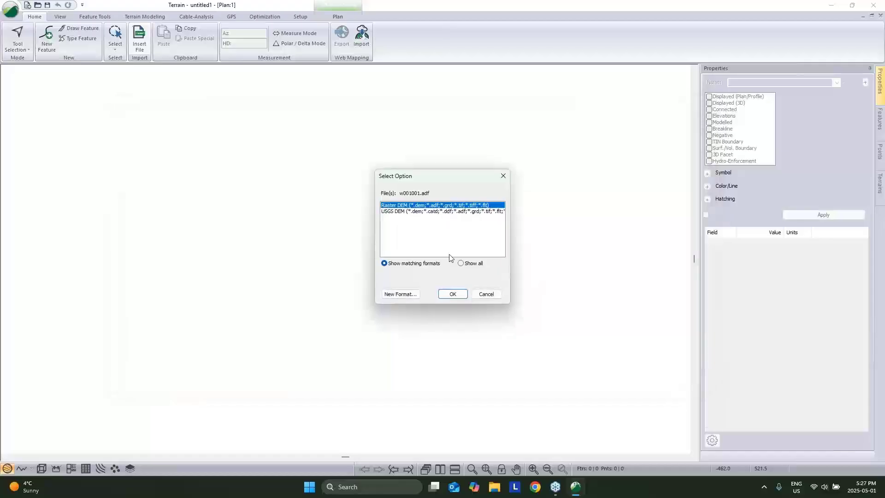
left_click(459, 295)
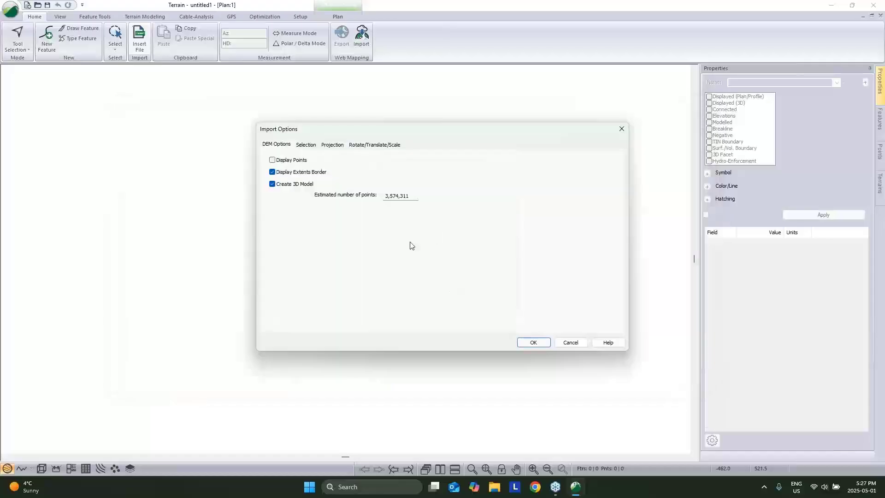
left_click(535, 342)
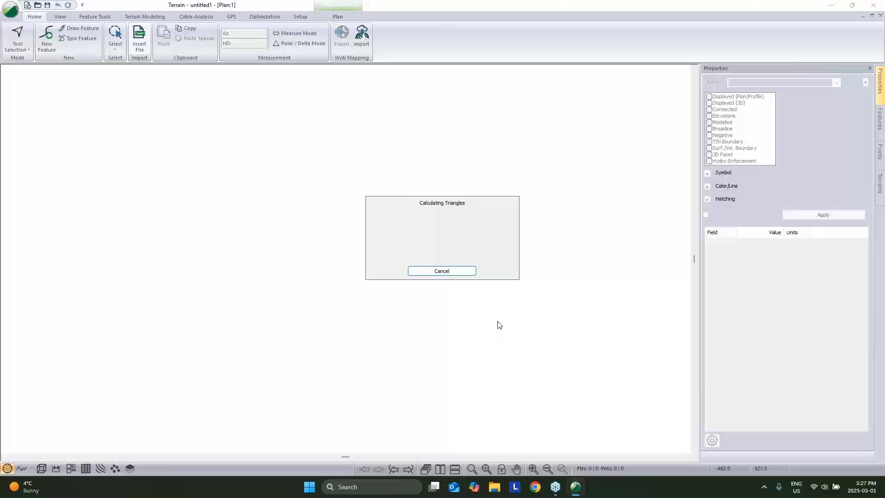
left_click(41, 469)
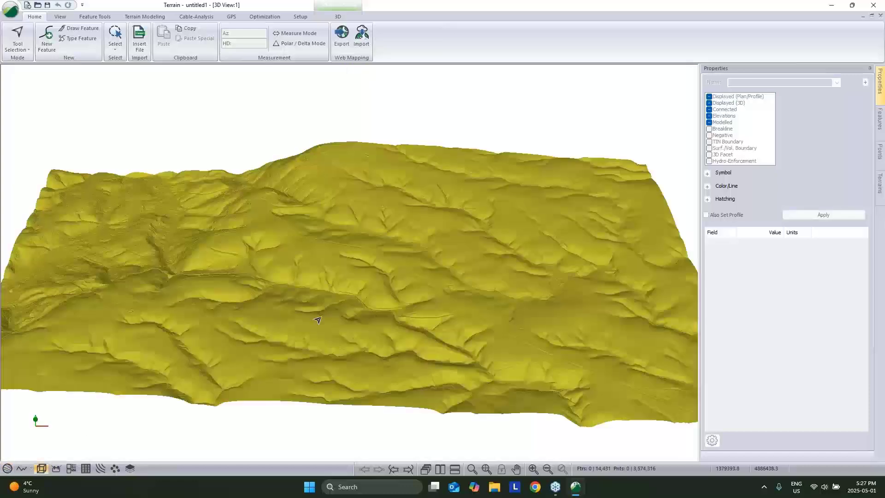
middle_click_drag(318, 320, 415, 311)
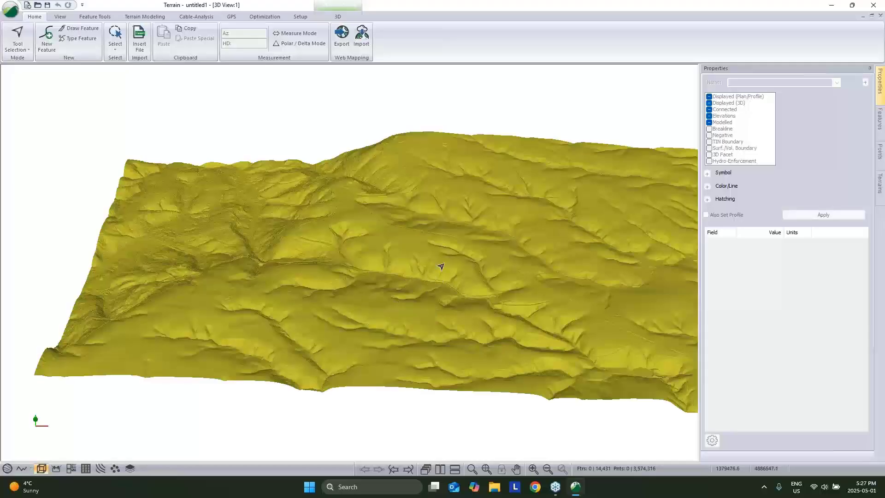
mouse_move(441, 266)
mouse_move(562, 256)
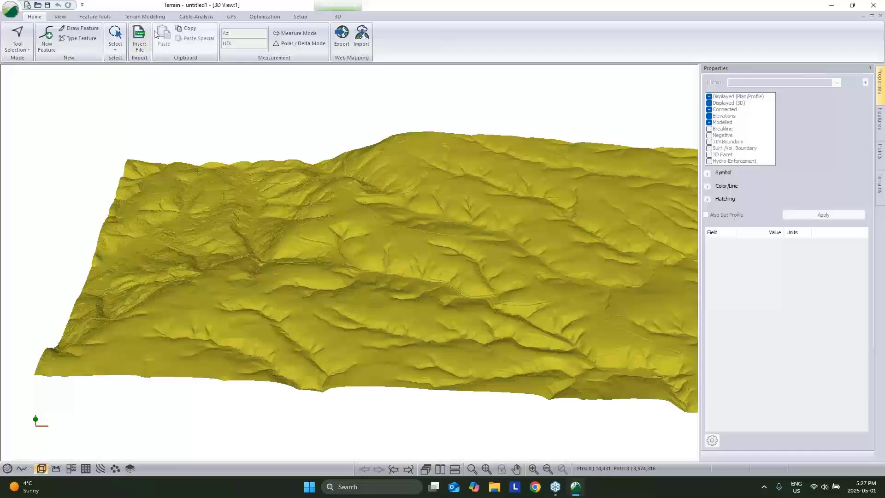
Insert GL04010_ModelArea.shp, checking its projection and transforming it to project coordinates.
left_click(139, 39)
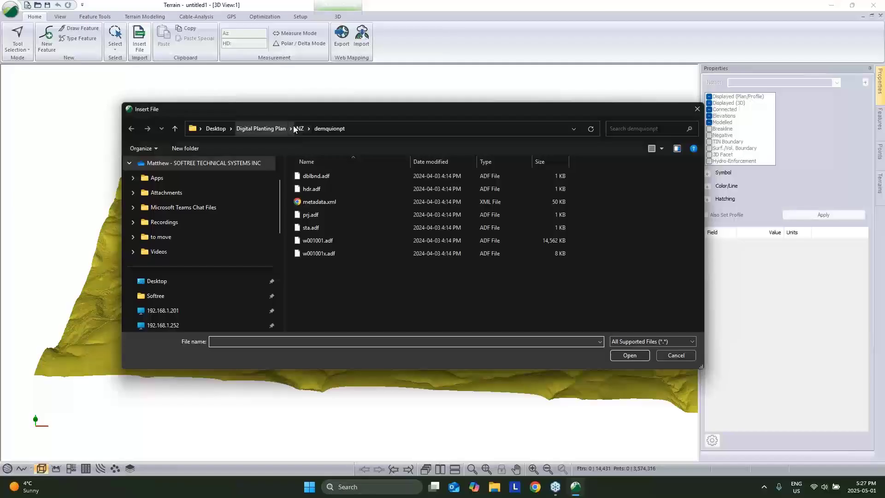
left_click(300, 128)
left_click(341, 202)
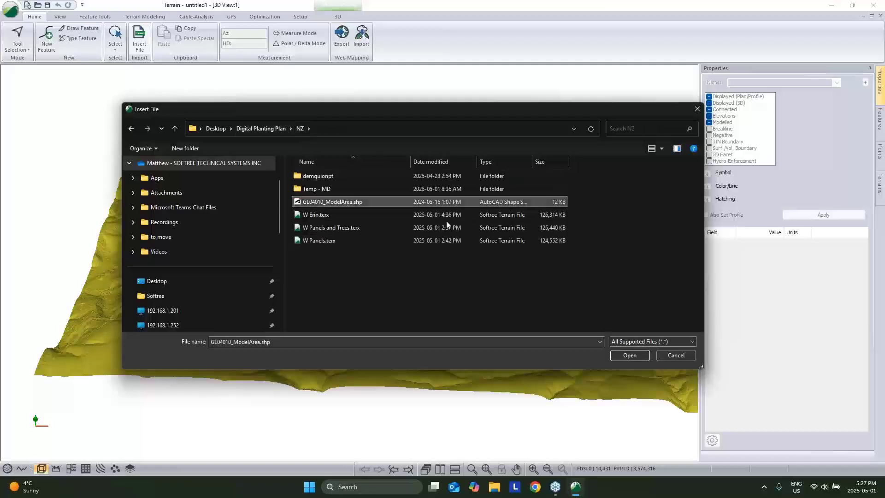
left_click(629, 356)
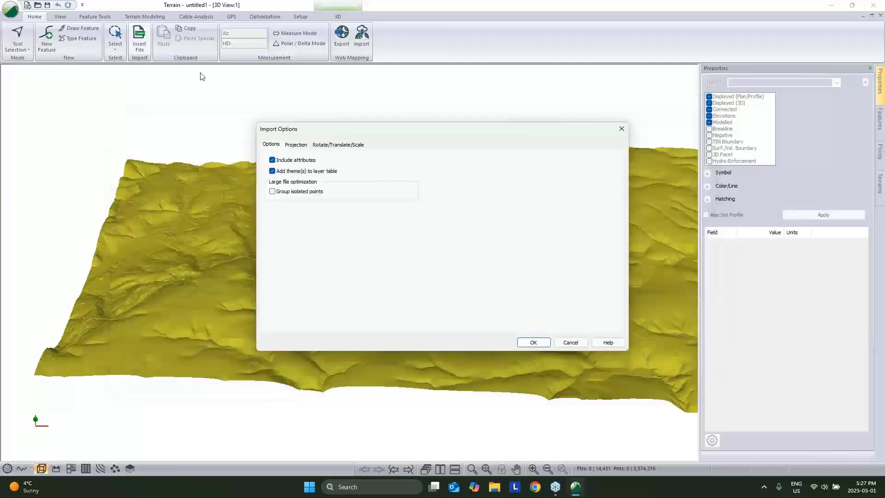
left_click(297, 144)
left_click(540, 342)
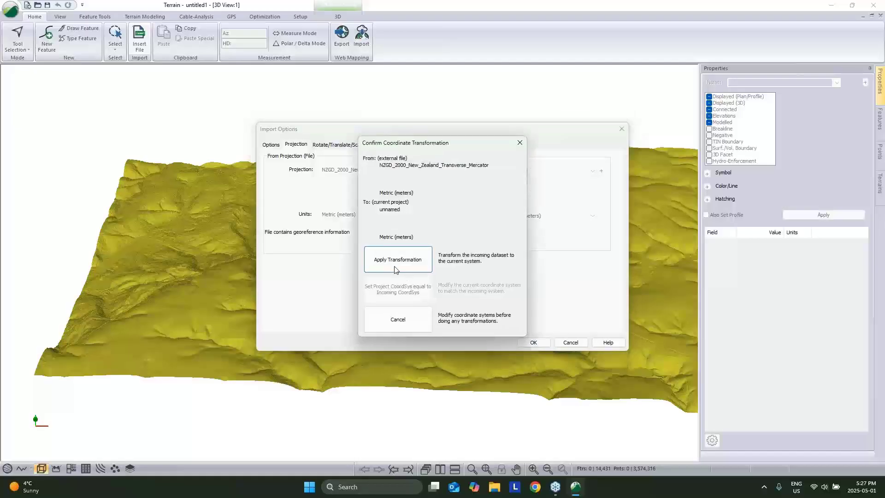
left_click(397, 261)
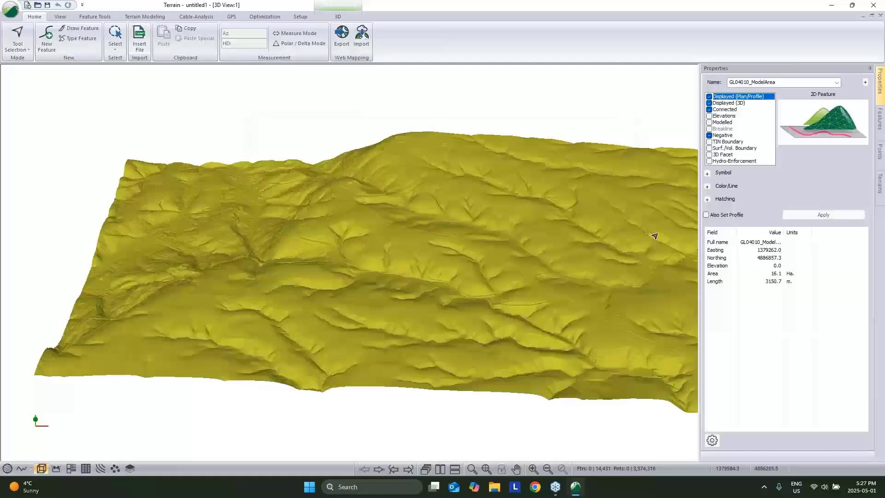
Mark the imported outlines Modelled so they drape on the 3D terrain.
left_click(8, 468)
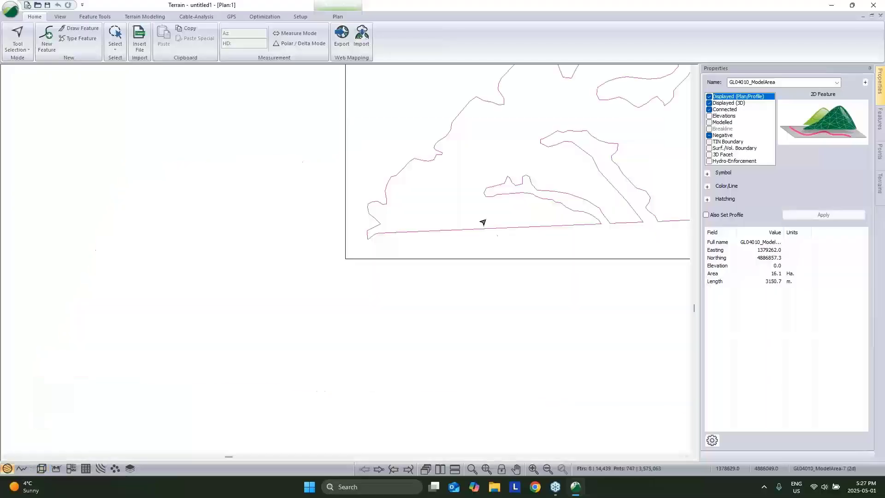
left_click(41, 468)
left_click(710, 122)
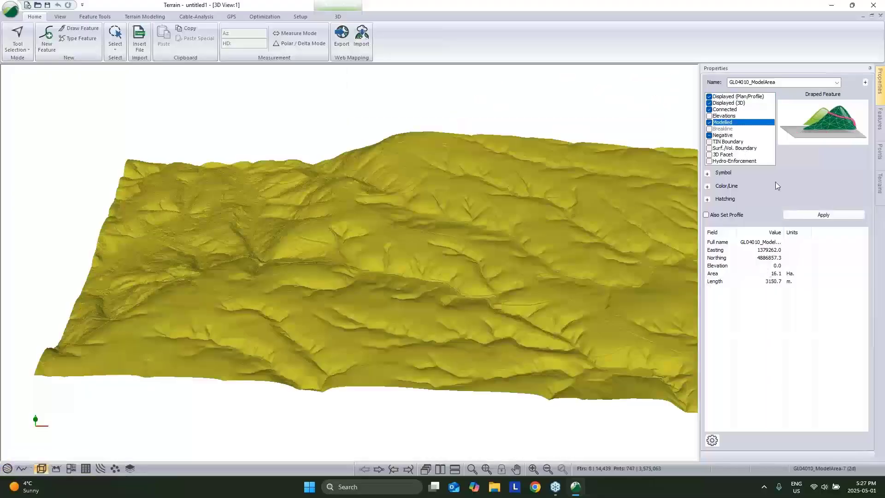
left_click(805, 214)
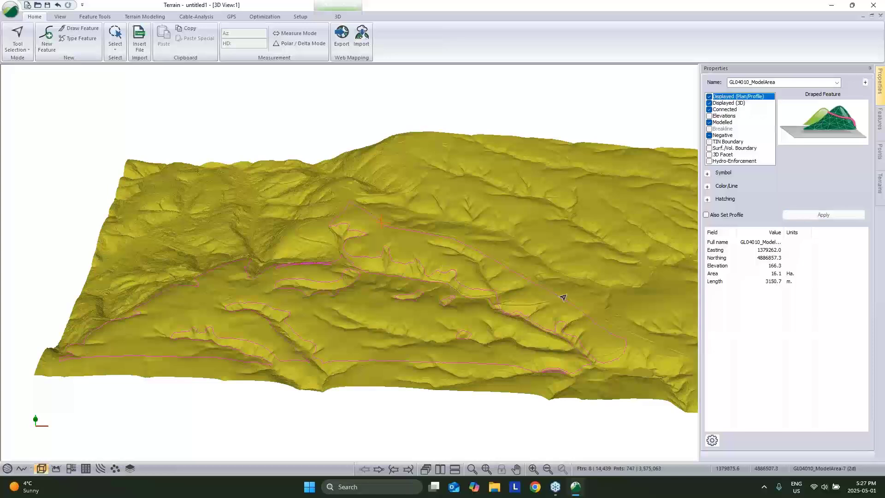
middle_click_drag(563, 298, 528, 256)
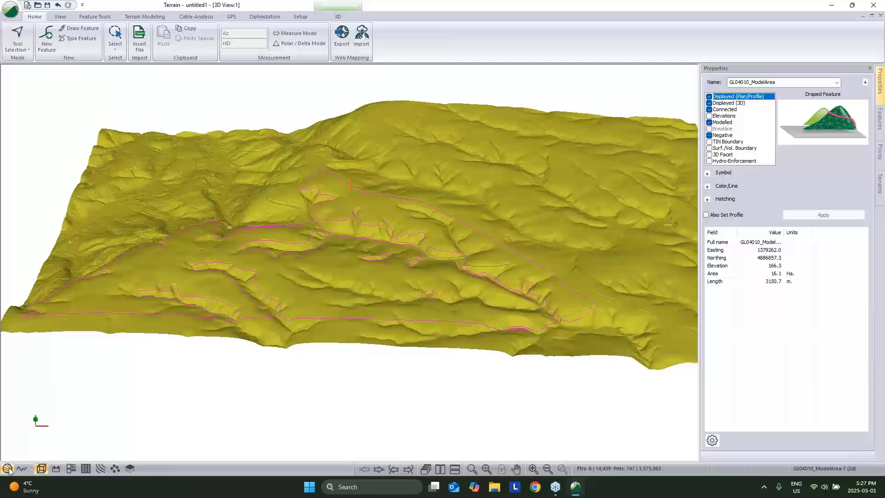
Tile the 3D and plan windows and fit the whole outline in the plan view.
left_click(440, 469)
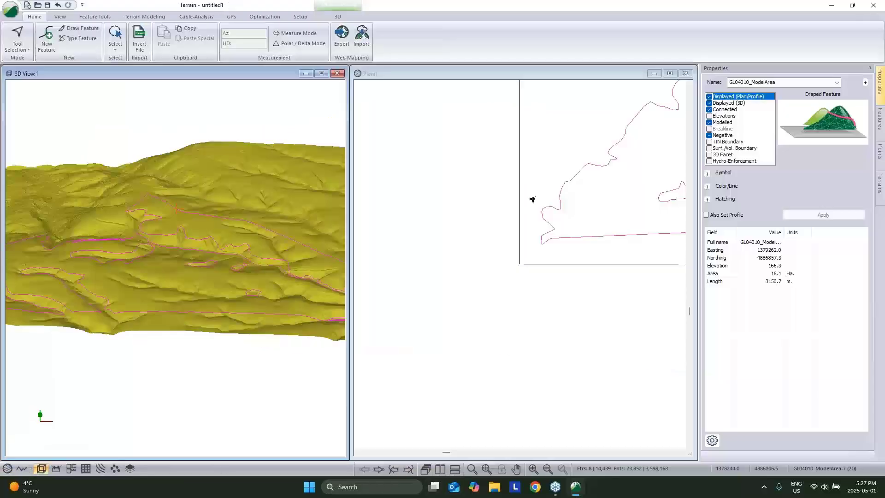
middle_click_drag(533, 200, 448, 340)
scroll(449, 340, "down", 1)
middle_click_drag(616, 333, 463, 314)
scroll(497, 299, "down", 2)
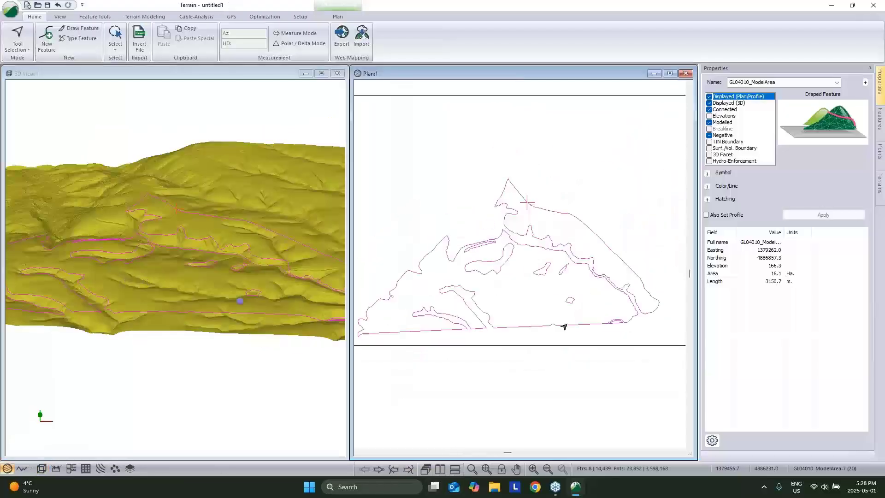
Rename the large model-area outline to __LIMIT.
left_click(566, 339)
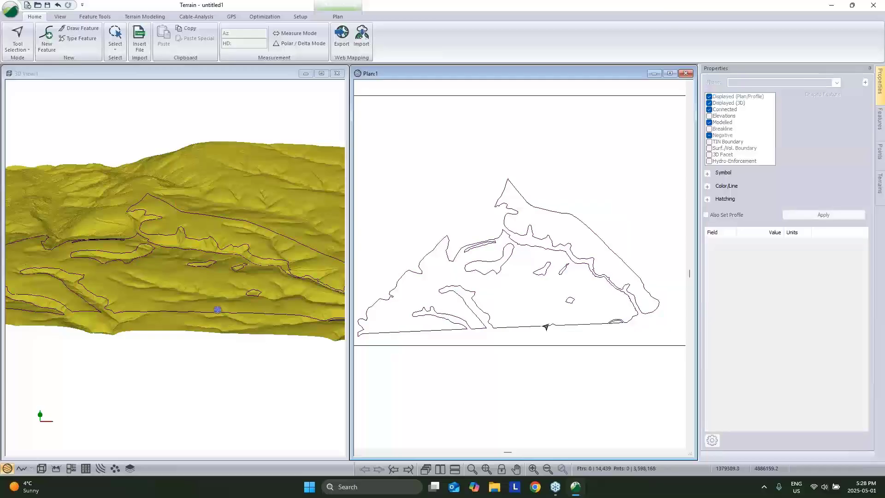
left_click(546, 326)
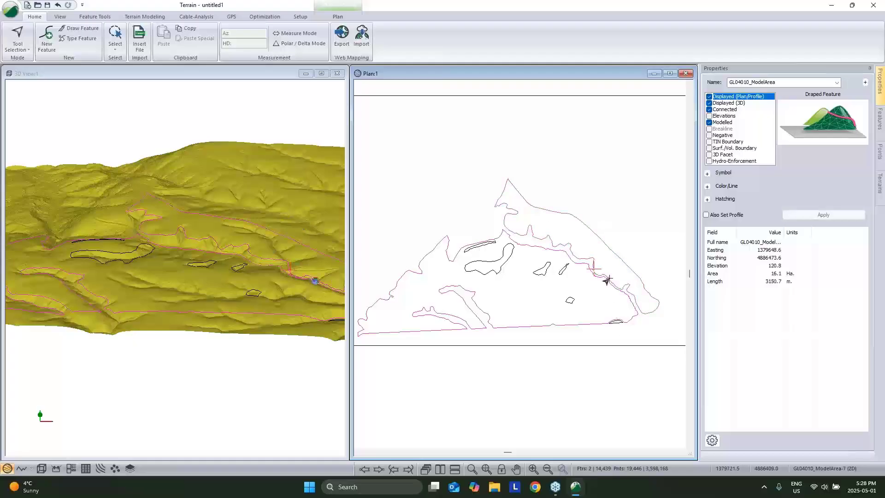
left_click(784, 83)
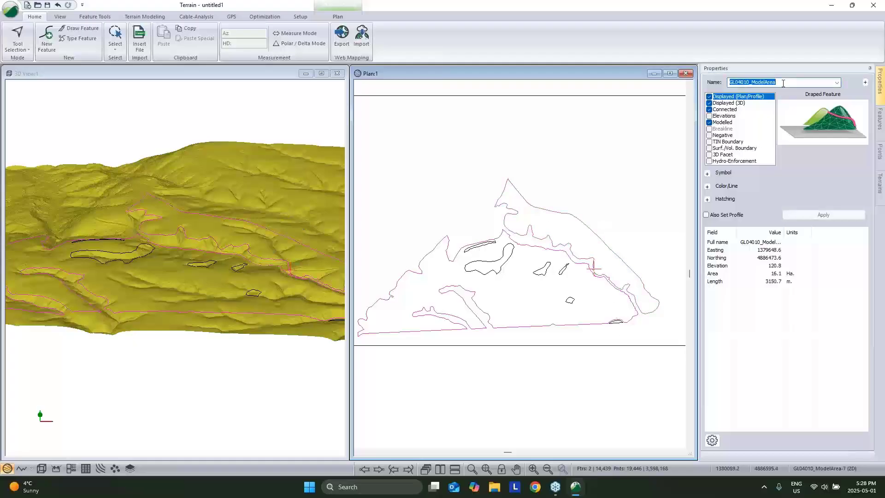
key("BackSpace")
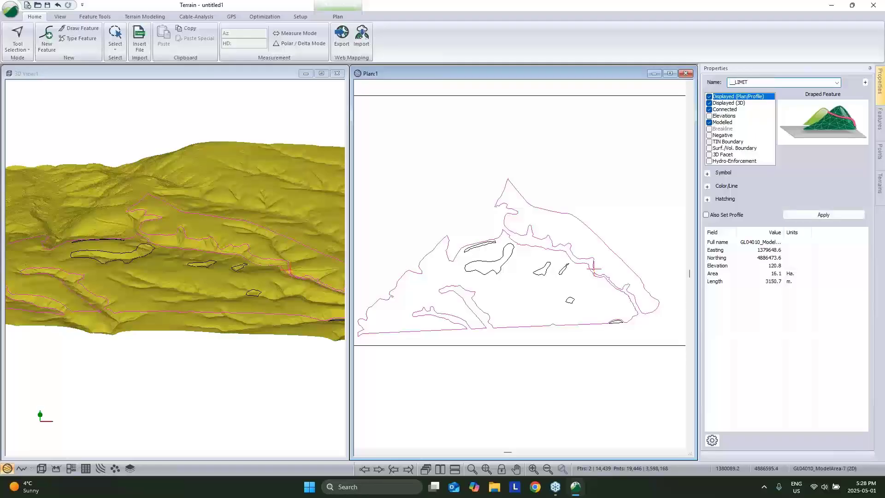
left_click(824, 216)
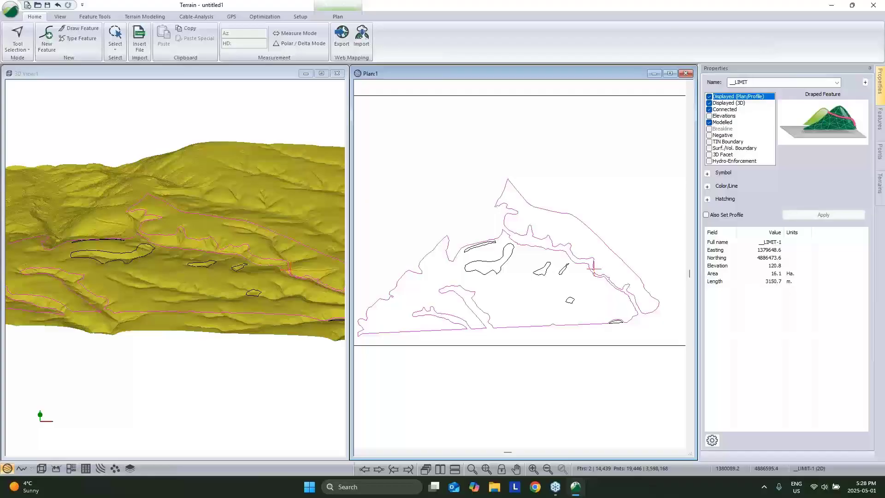
left_click(590, 189)
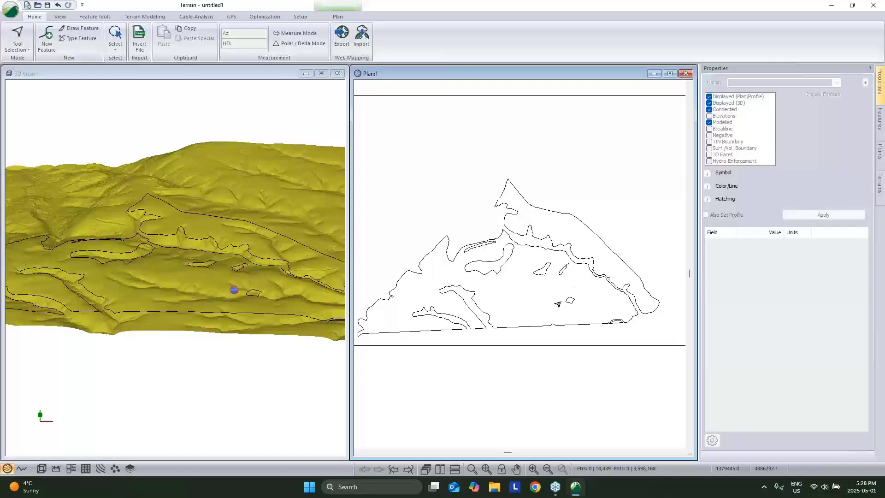
Select the five small interior polygons and rename them __NOGO.
left_click(569, 301)
left_click(560, 270, "shift")
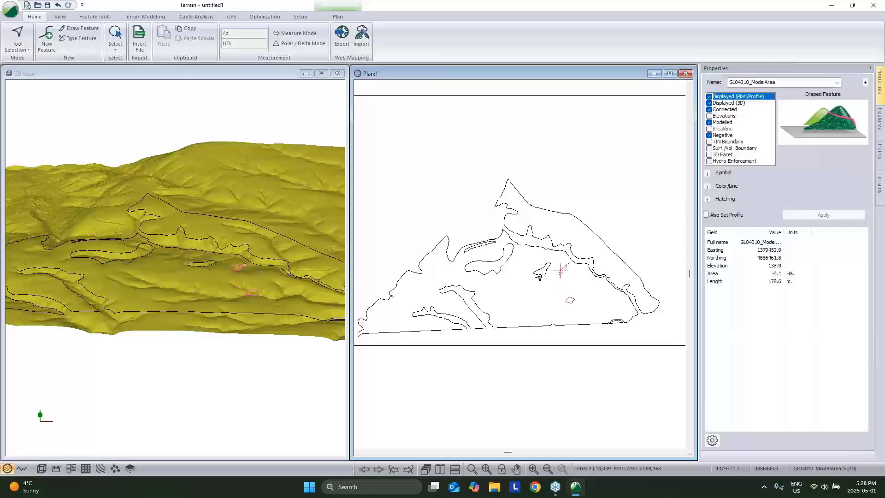
left_click(539, 277, "shift")
left_click(501, 274, "shift")
left_click(487, 246, "shift")
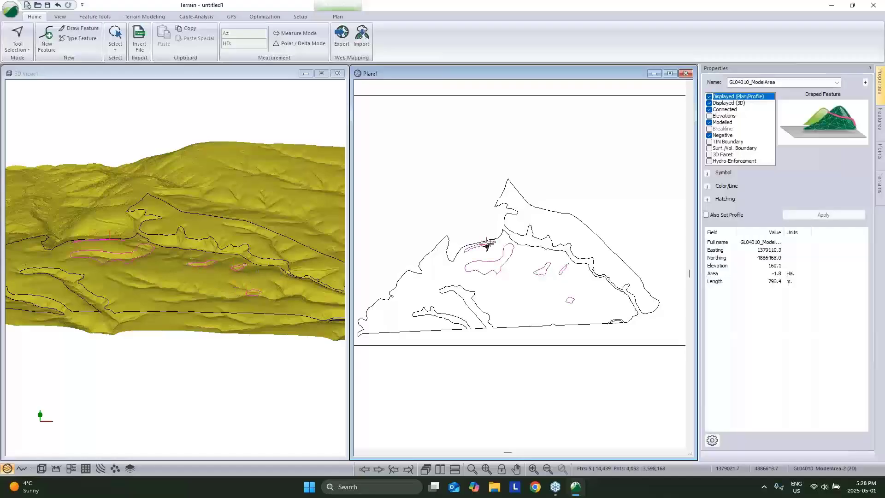
left_click(790, 81)
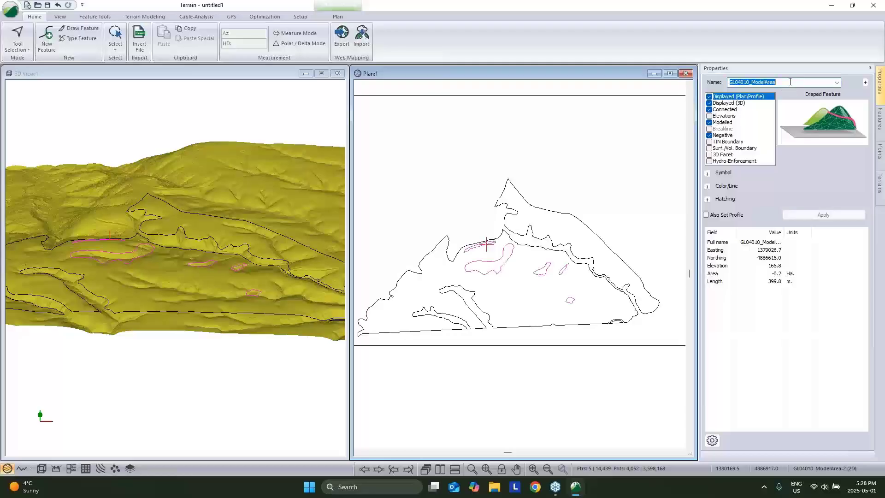
type("__NOGO")
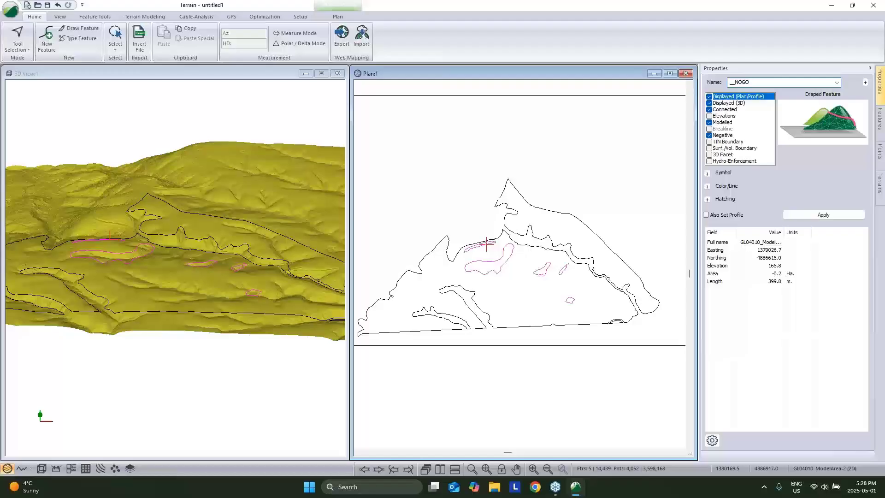
left_click(823, 215)
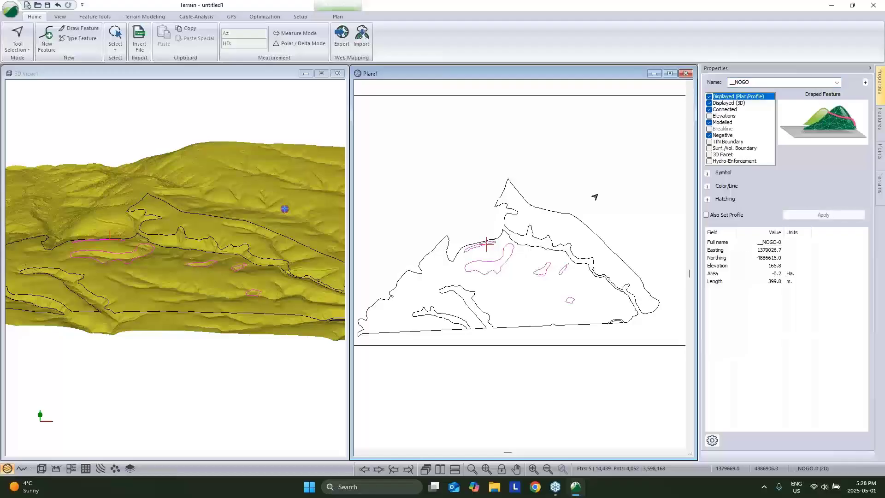
left_click(405, 206)
mouse_move(231, 228)
left_mouse_down()
mouse_move(191, 256)
mouse_move(152, 258)
mouse_move(192, 251)
left_mouse_up()
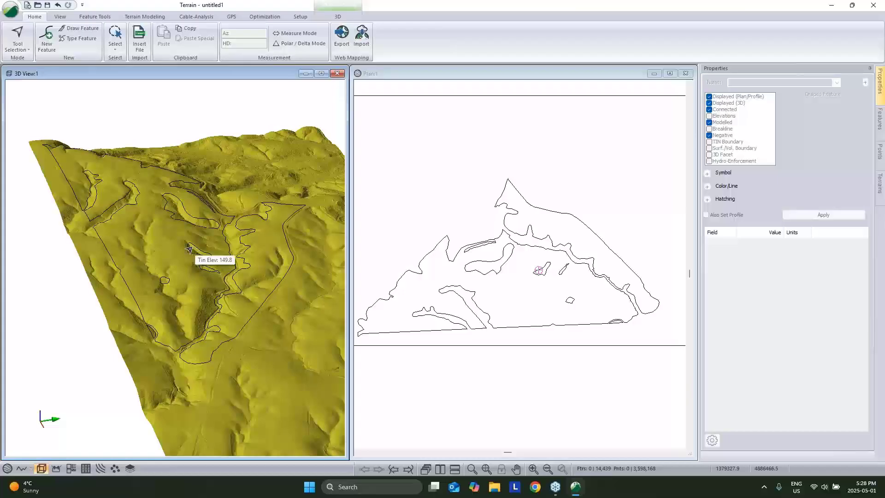
scroll(229, 302, "up", 5)
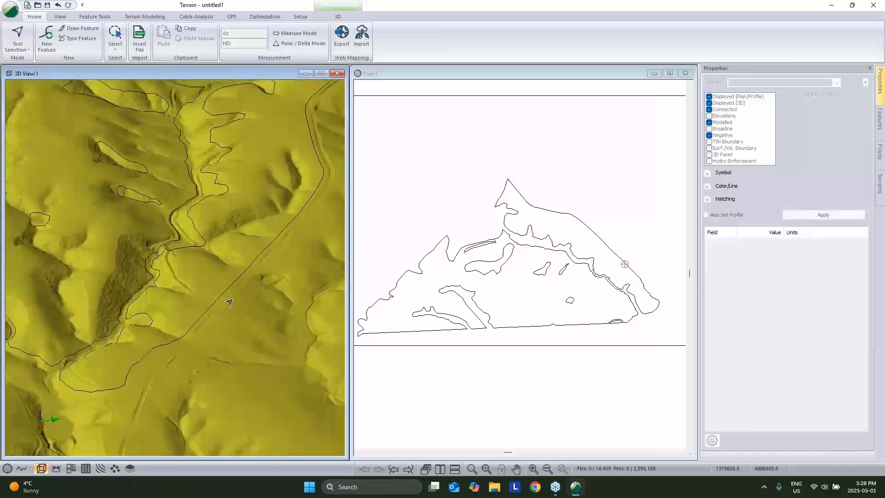
scroll(229, 302, "up", 3)
left_click_drag(199, 263, 149, 246)
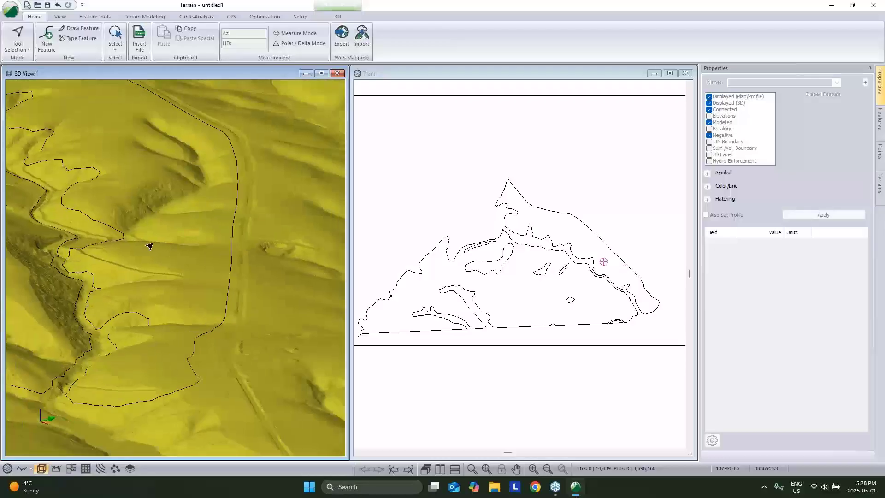
mouse_move(219, 266)
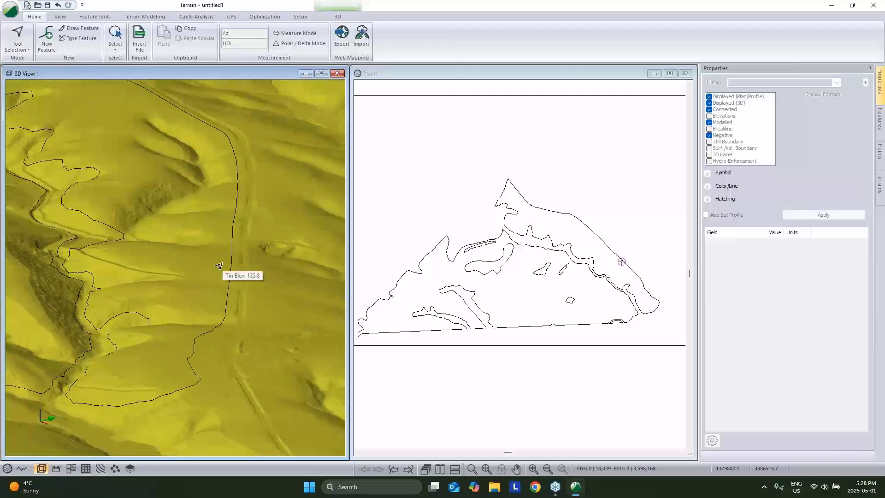
middle_click_drag(154, 133, 191, 214)
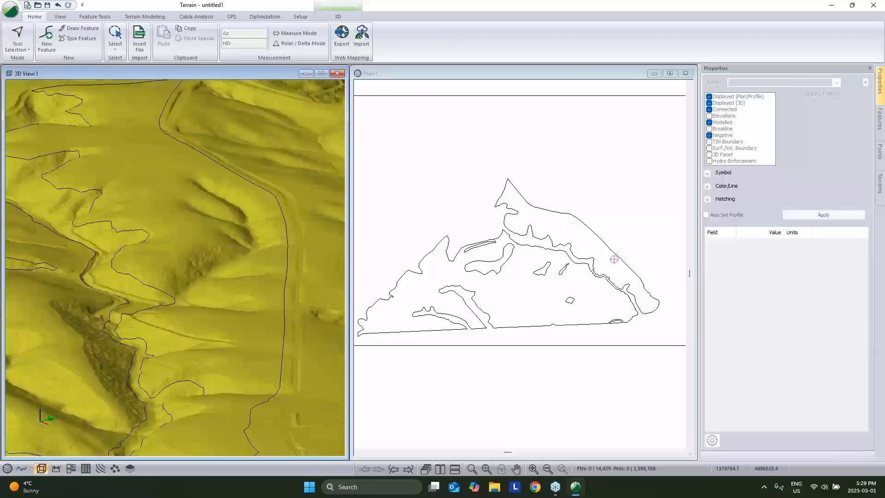
left_click_drag(251, 321, 295, 293)
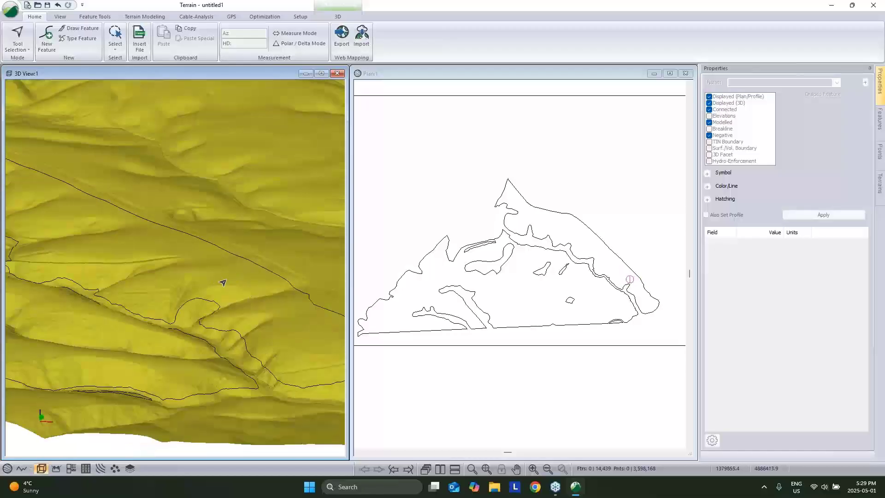
scroll(252, 268, "down", 1)
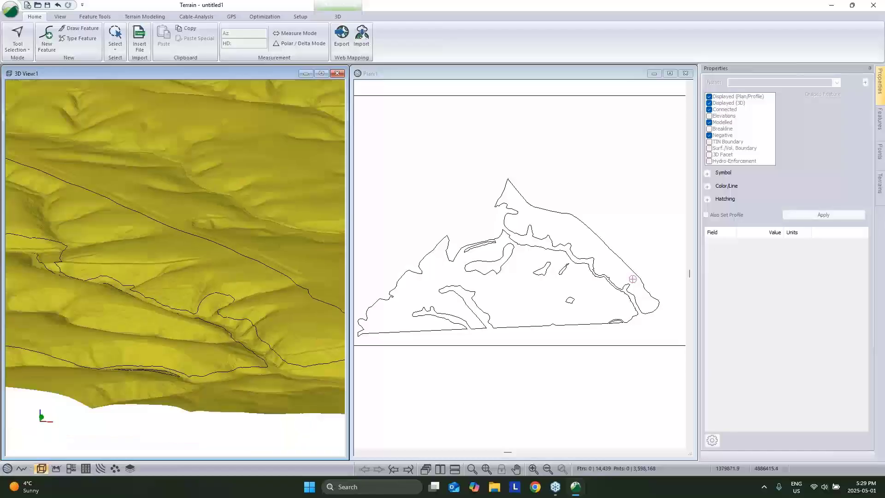
left_click_drag(251, 272, 229, 206)
Turn on surface shading in the plan window's display options.
right_click(571, 163)
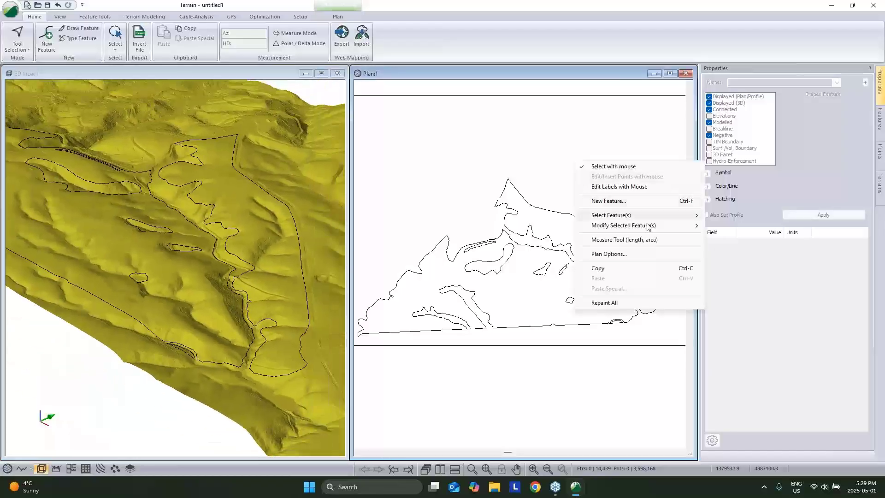
left_click(629, 254)
left_click(370, 177)
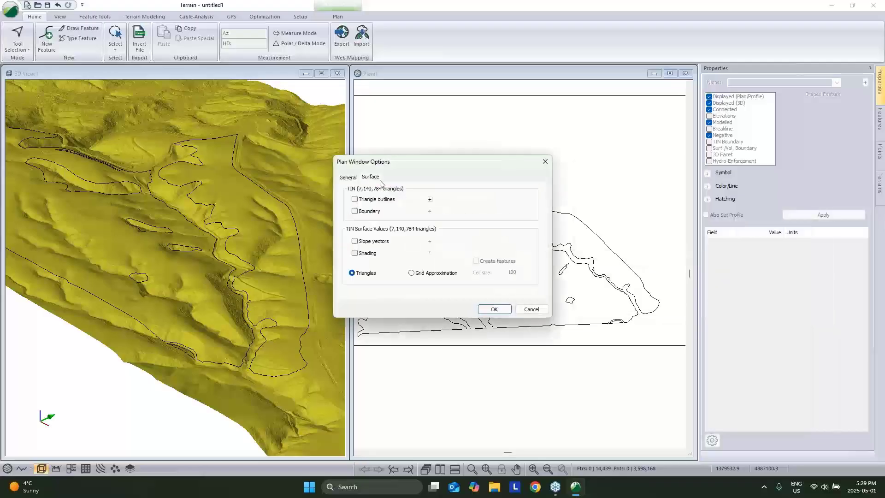
left_click(354, 253)
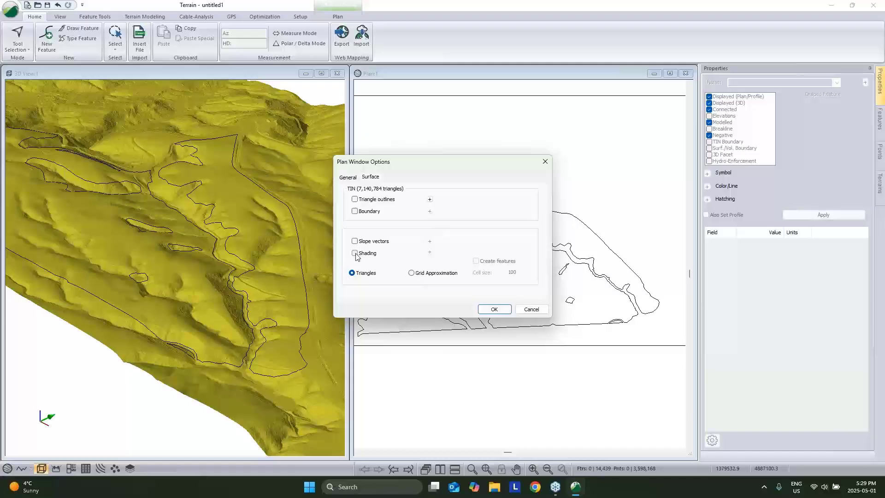
left_click(429, 253)
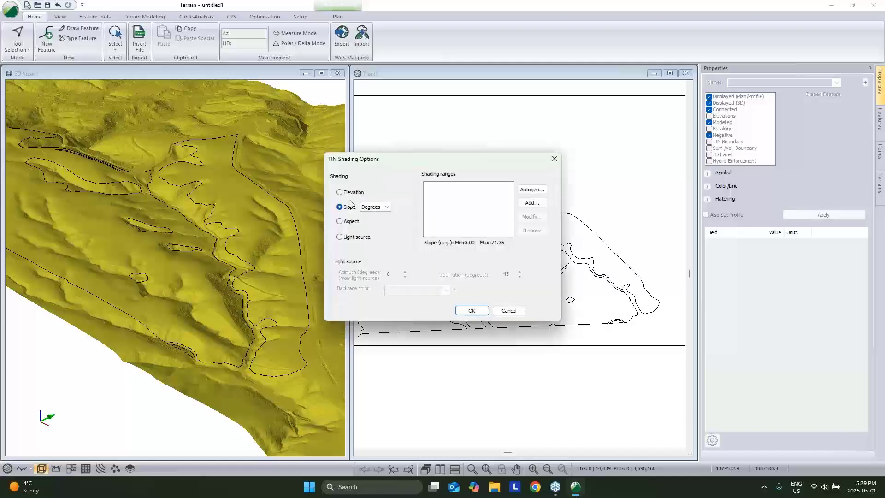
Add a 0–10 slope shading range coloured light green.
left_click(533, 203)
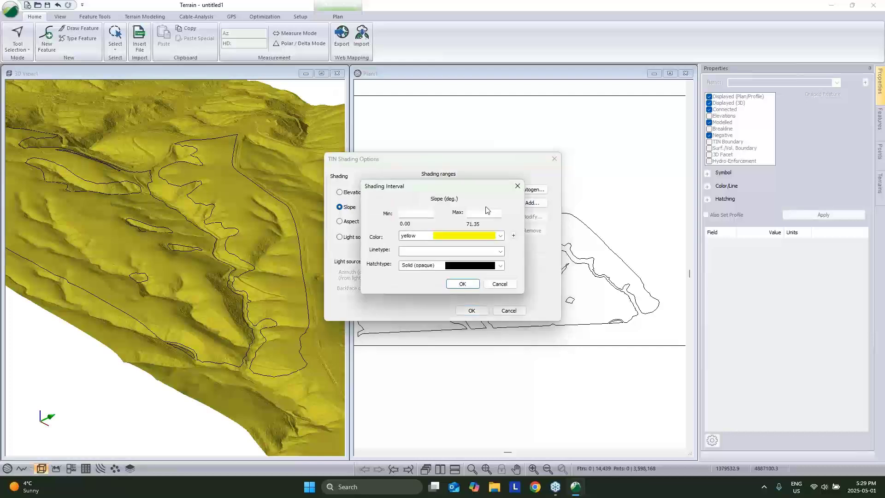
left_click(415, 214)
left_click(484, 213)
left_click(487, 235)
left_click(448, 377)
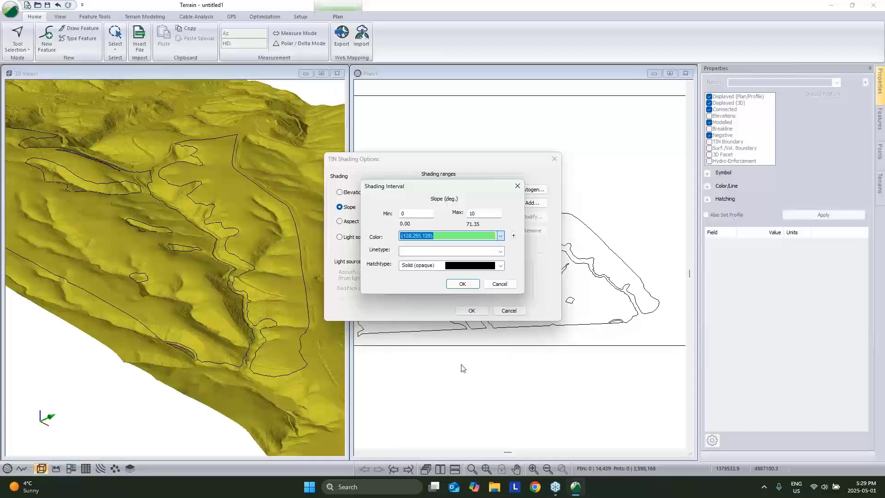
left_click(469, 284)
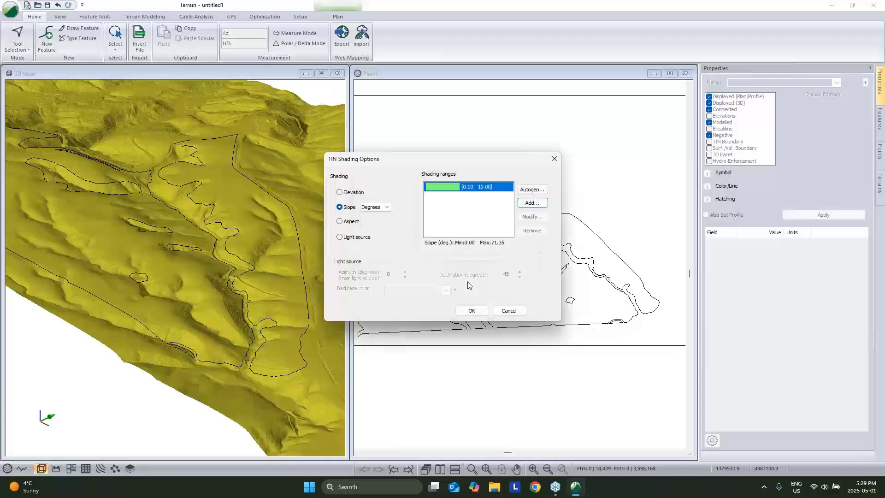
Discard the unfinished 80 range and switch slope units to percent.
left_click(531, 203)
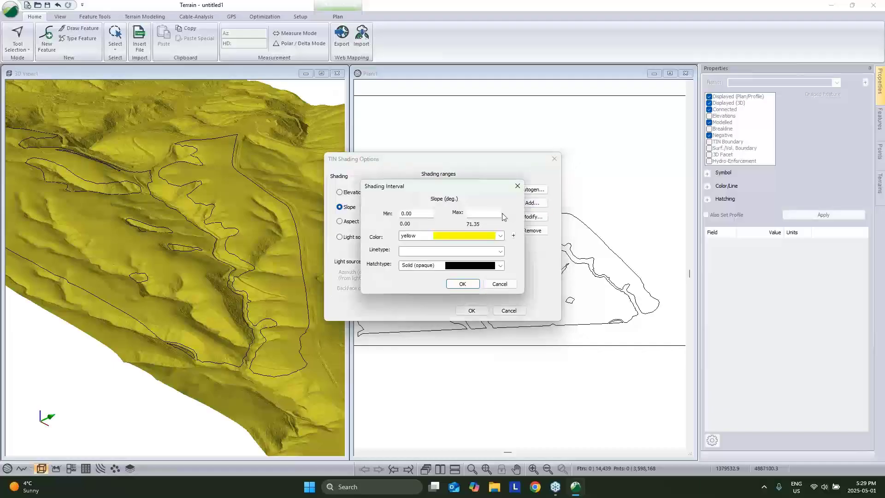
double_click(428, 213)
type("80")
left_click_drag(469, 191, 502, 195)
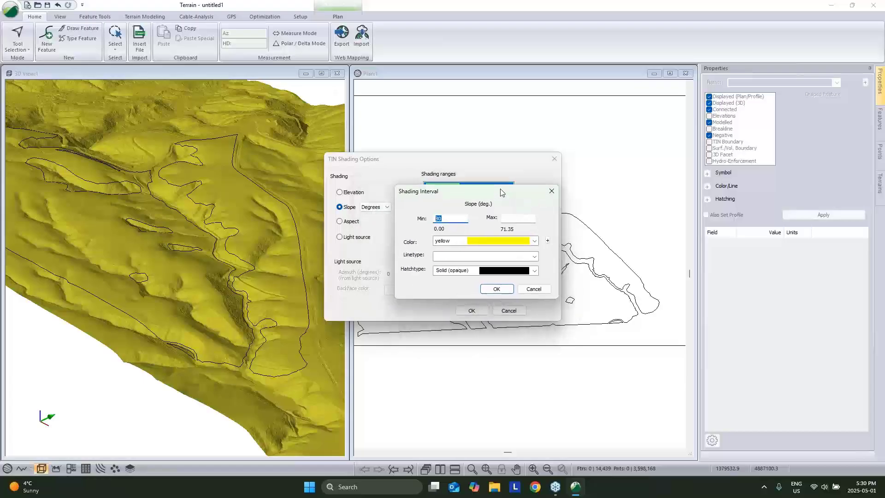
left_click(539, 290)
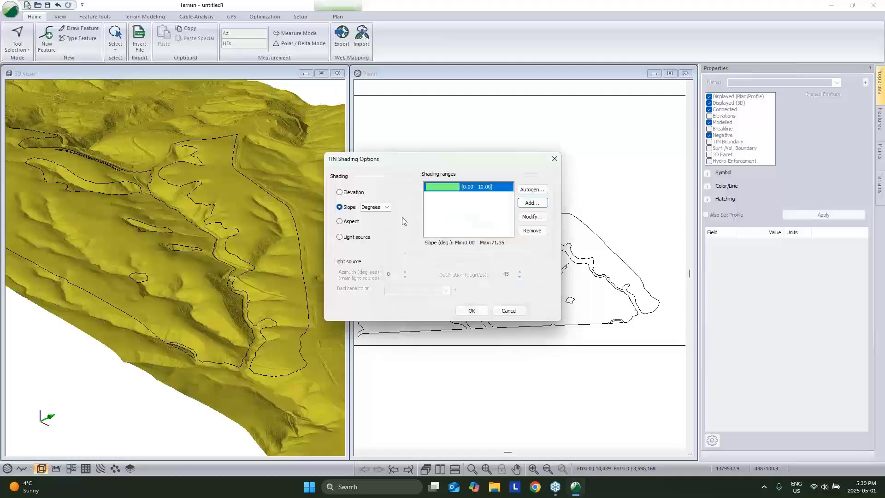
left_click(375, 207)
left_click(375, 222)
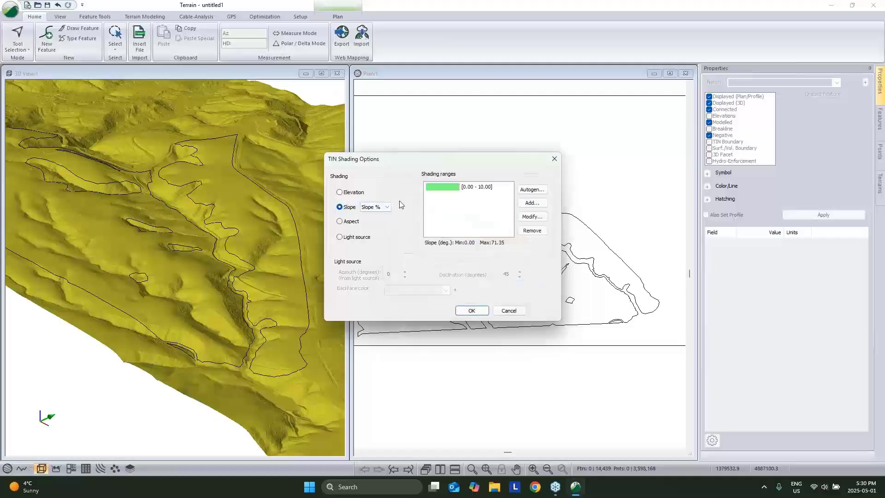
Add an 80–999 percent slope range coloured red and accept both ranges.
left_click(532, 203)
double_click(423, 216)
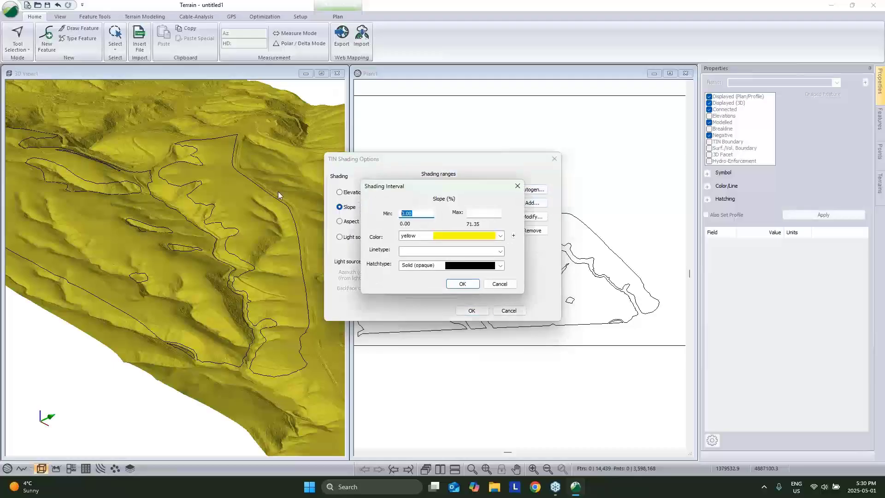
type("80")
left_click(495, 214)
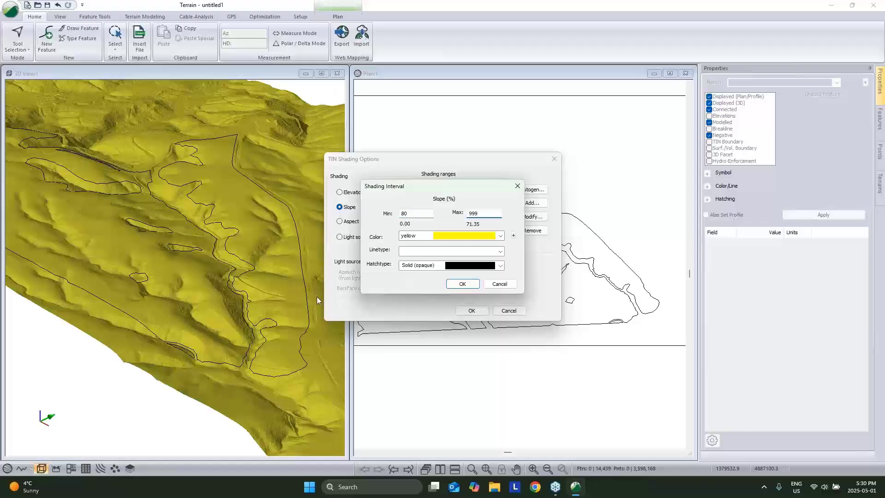
left_click(450, 237)
scroll(481, 394, "down", 3)
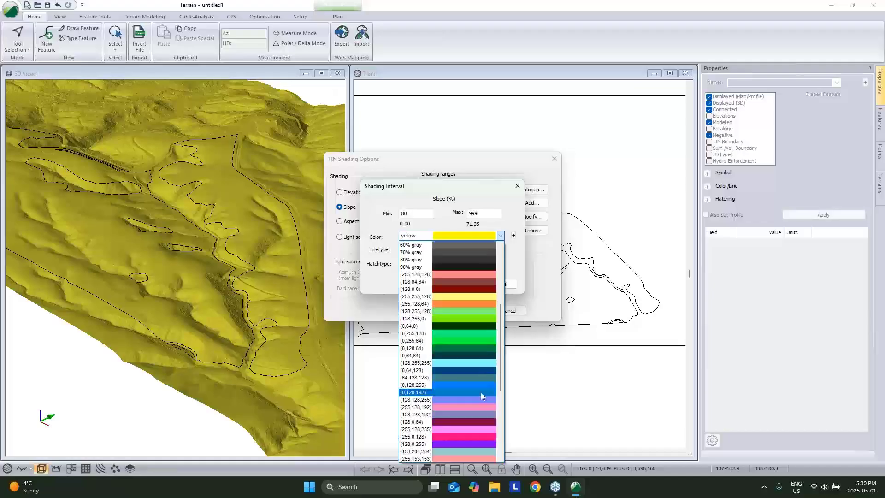
scroll(480, 341, "up", 7)
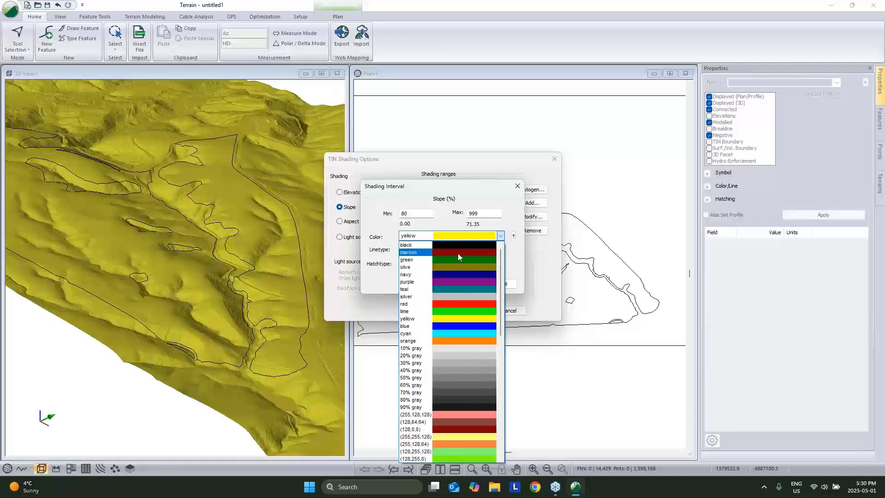
left_click(457, 253)
left_click(467, 238)
left_click(461, 304)
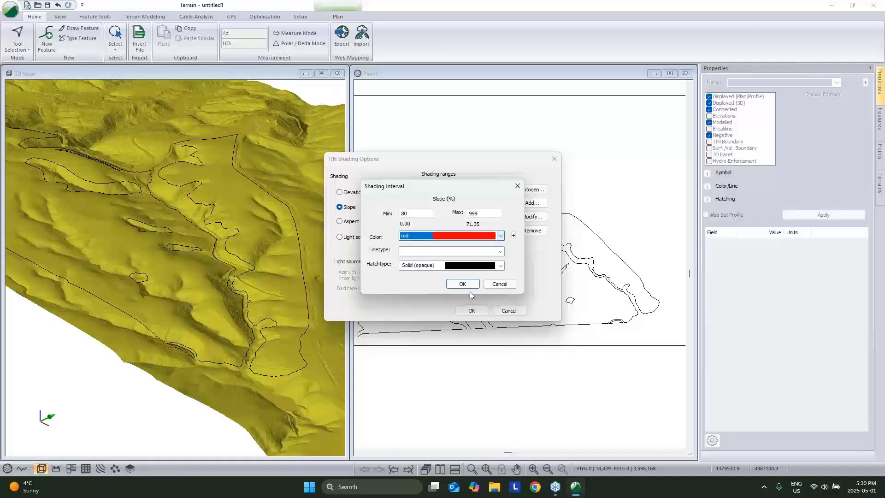
left_click(464, 284)
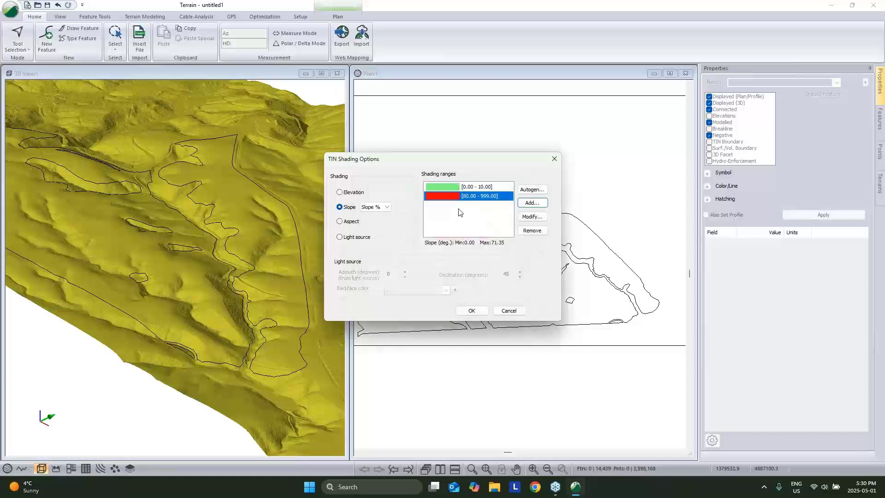
left_click(473, 311)
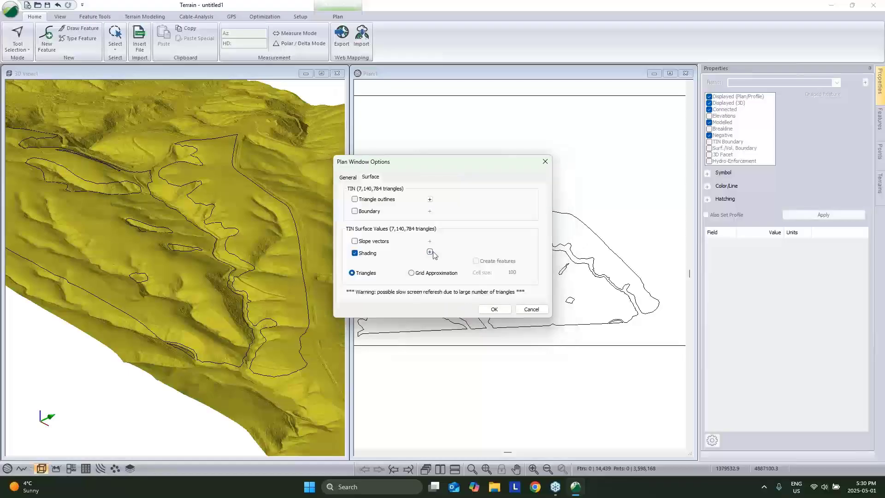
Use a grid cell size of 5 and create features from the shading.
double_click(519, 272)
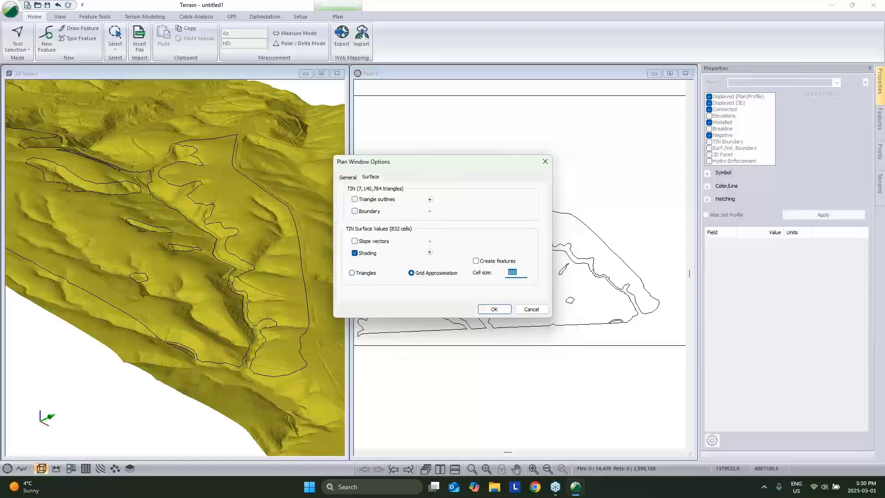
type("5")
left_click(480, 262)
left_click(495, 310)
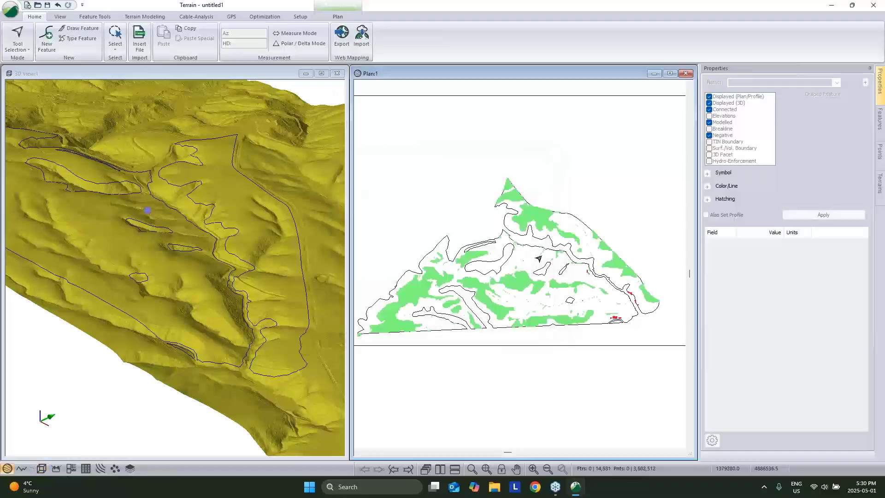
Select all 142 features on the Feature Slope Ranges layer.
left_click(521, 280)
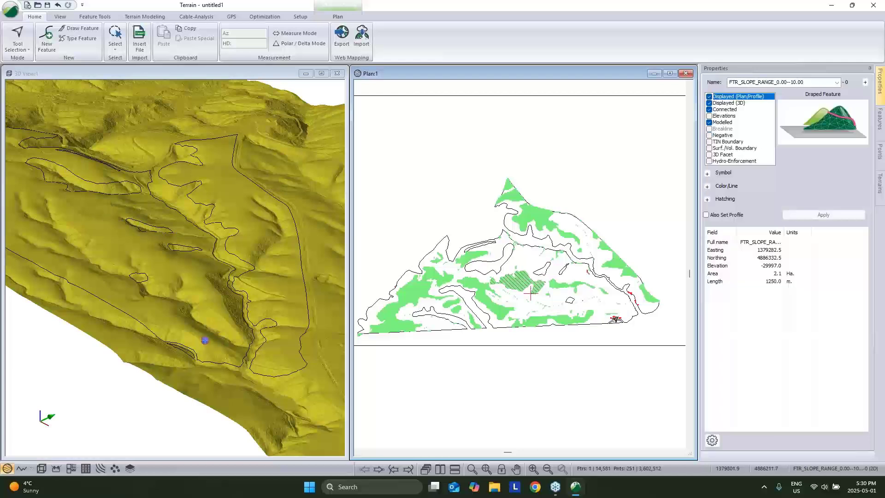
left_click(634, 212)
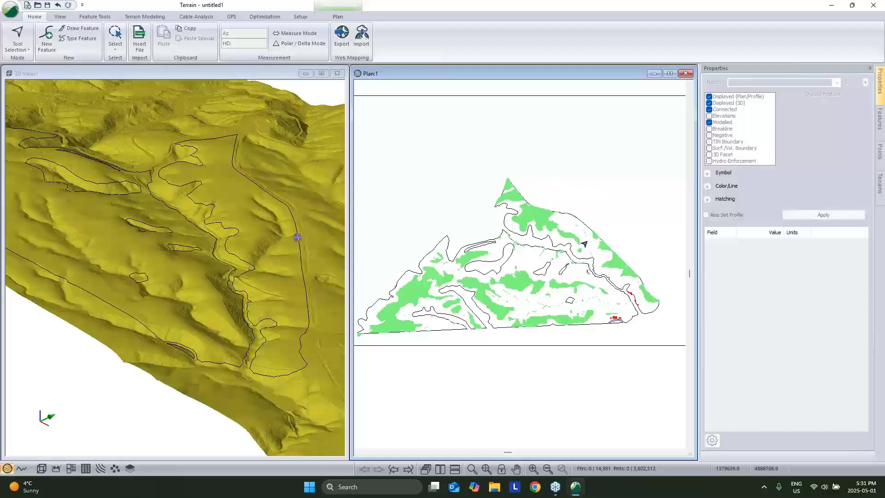
right_click(544, 178)
mouse_move(608, 236)
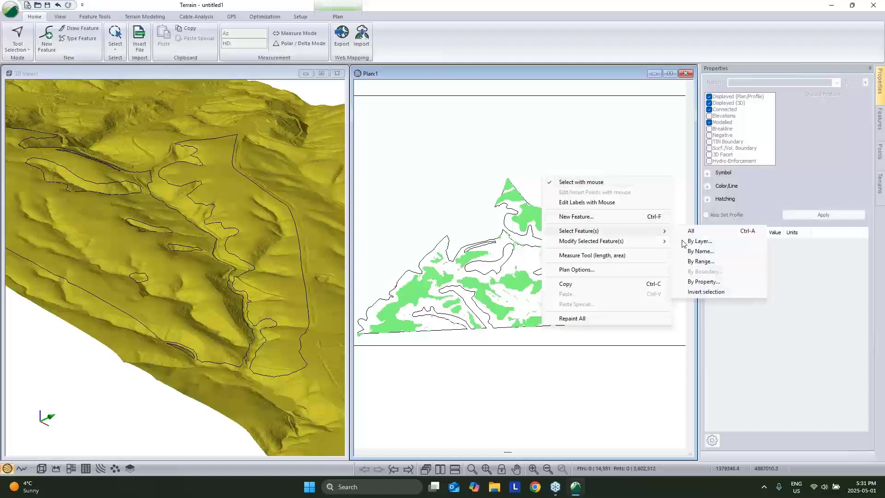
left_click(697, 248)
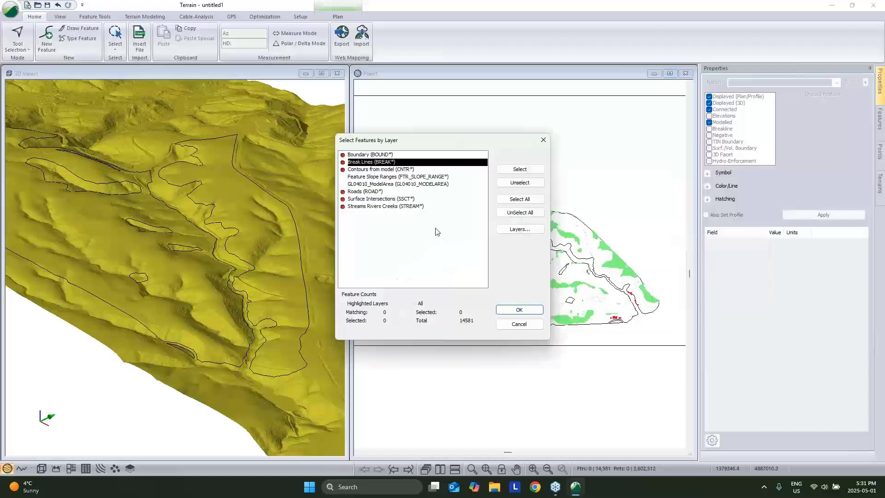
left_click(389, 180)
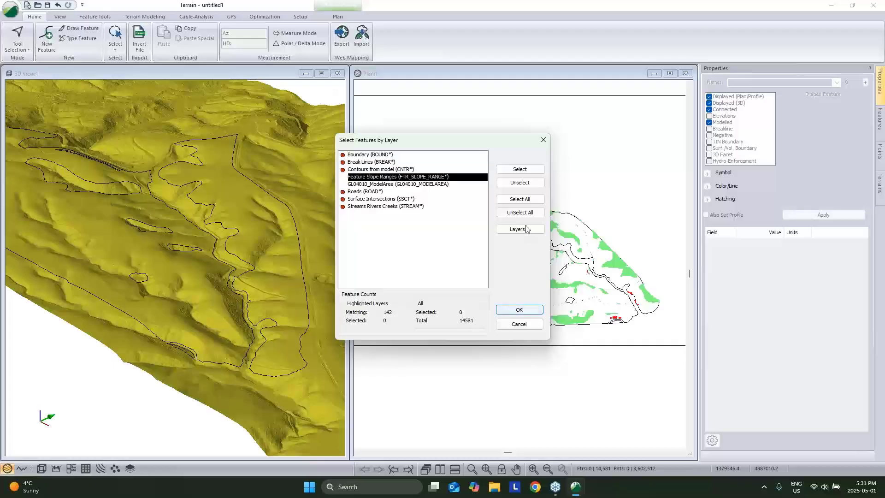
left_click(520, 169)
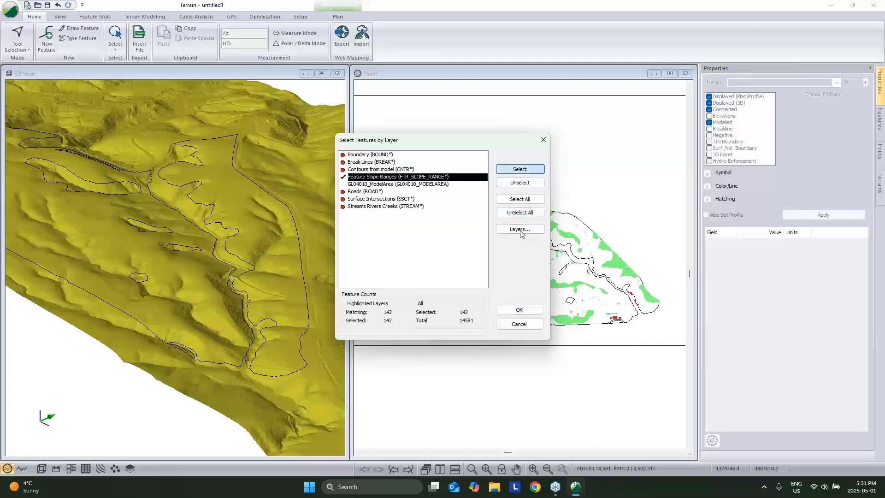
left_click(519, 309)
Rename the selected slope-range features to __NOGO and deselect them.
left_click(752, 81)
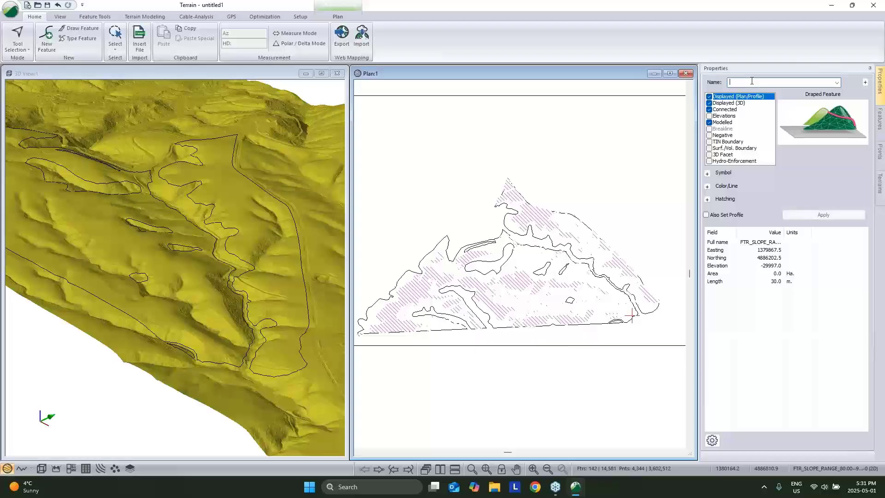
type("__NOGO")
left_click(786, 215)
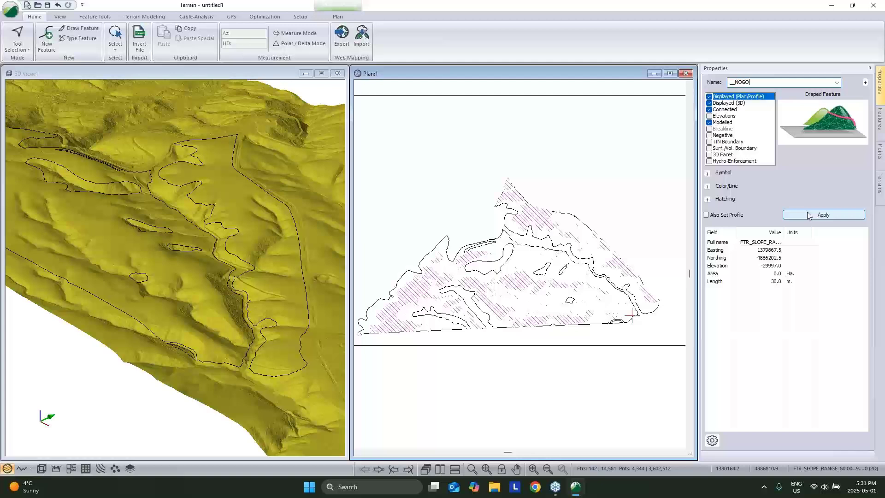
left_click(591, 182)
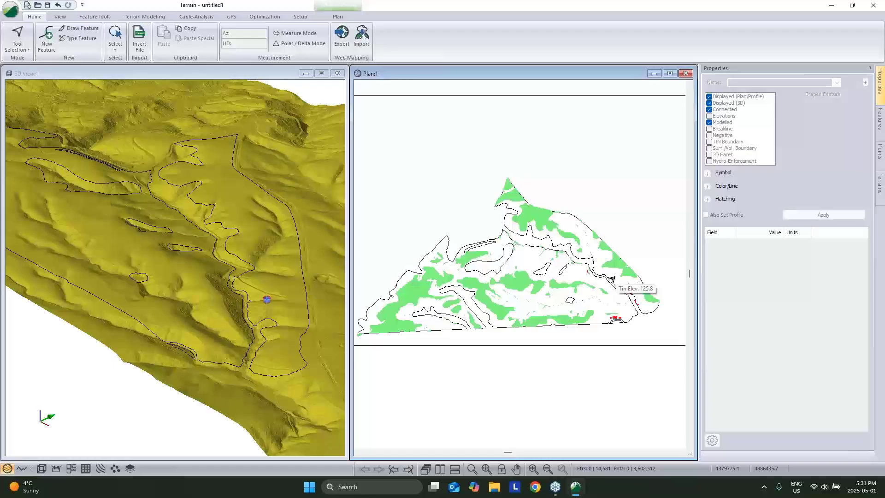
Turn on plan surface shading by aspect with 9 auto-generated intervals.
right_click(536, 152)
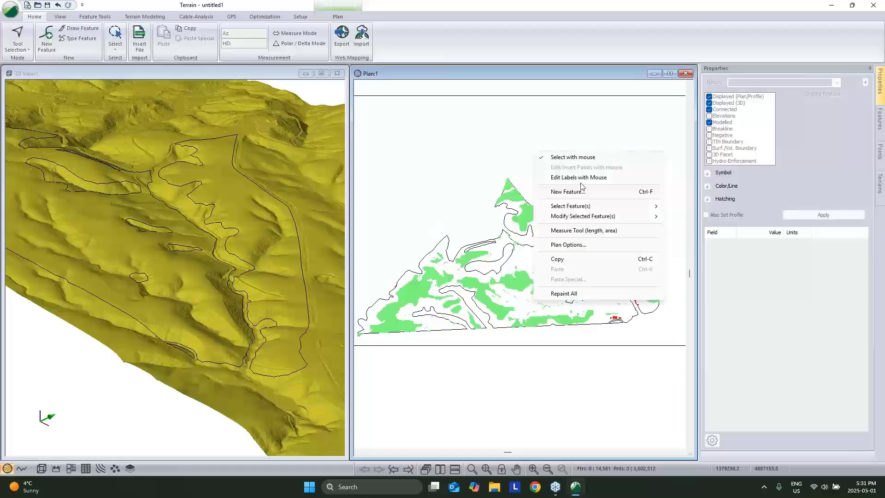
left_click(585, 245)
left_click(370, 178)
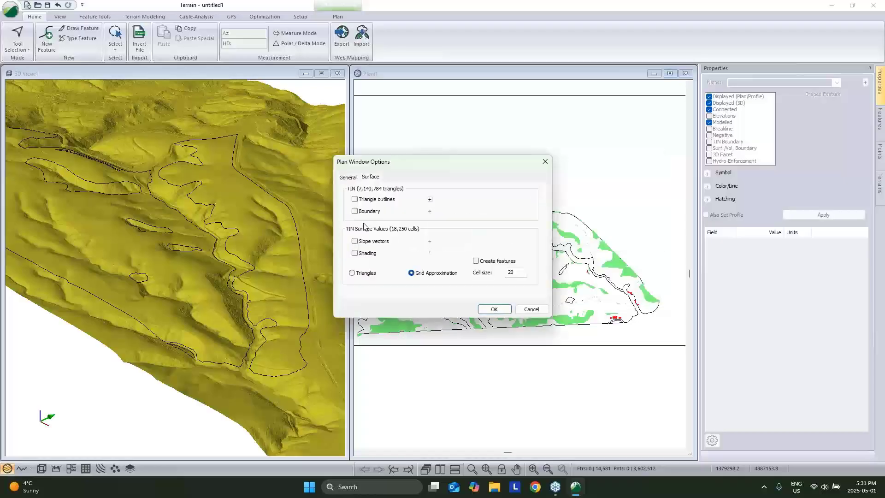
left_click(370, 254)
left_click(430, 252)
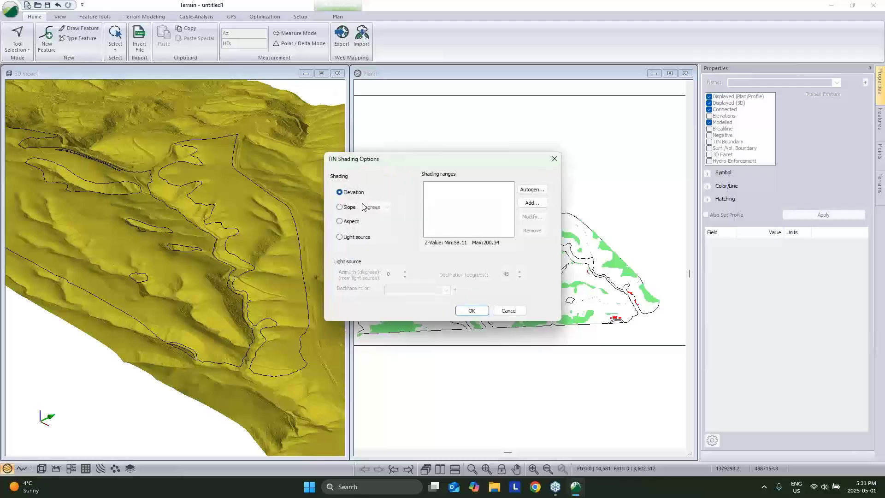
left_click(342, 223)
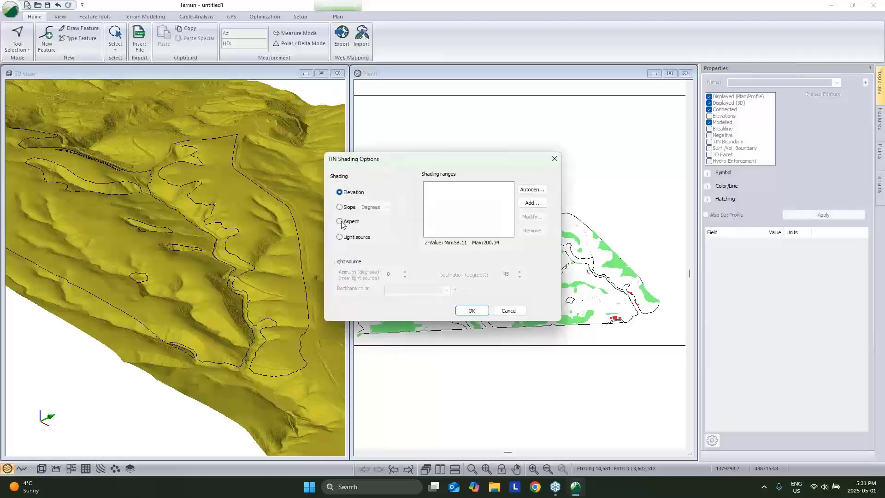
left_click(532, 189)
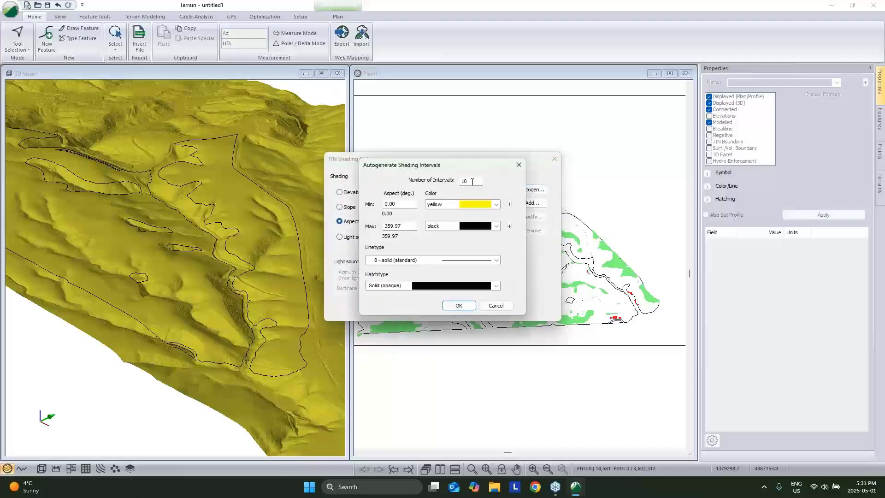
double_click(473, 182)
type("9")
left_click(463, 307)
left_click(473, 310)
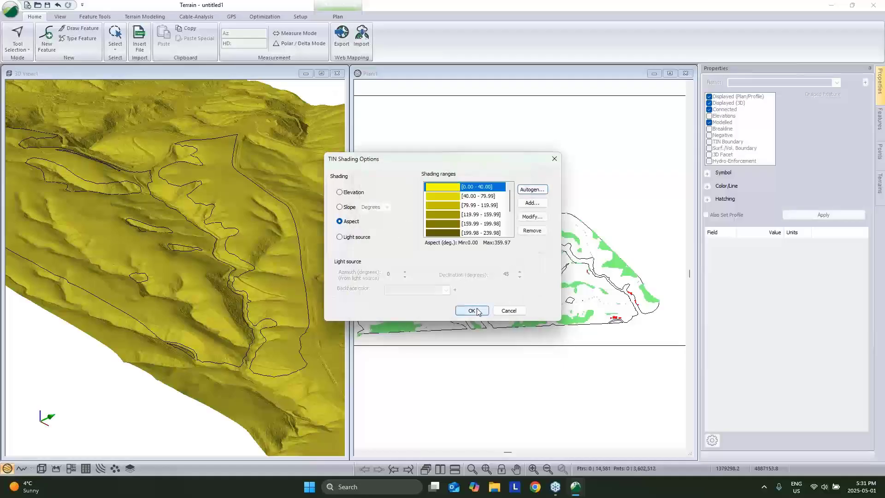
Set the shading cell size to 5 and create features from the aspect ranges.
double_click(520, 275)
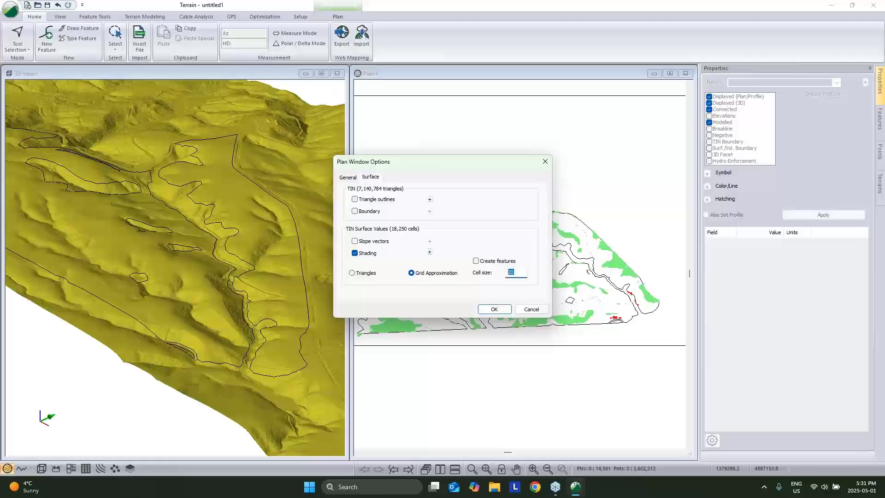
type("5")
left_click(476, 261)
left_click(495, 309)
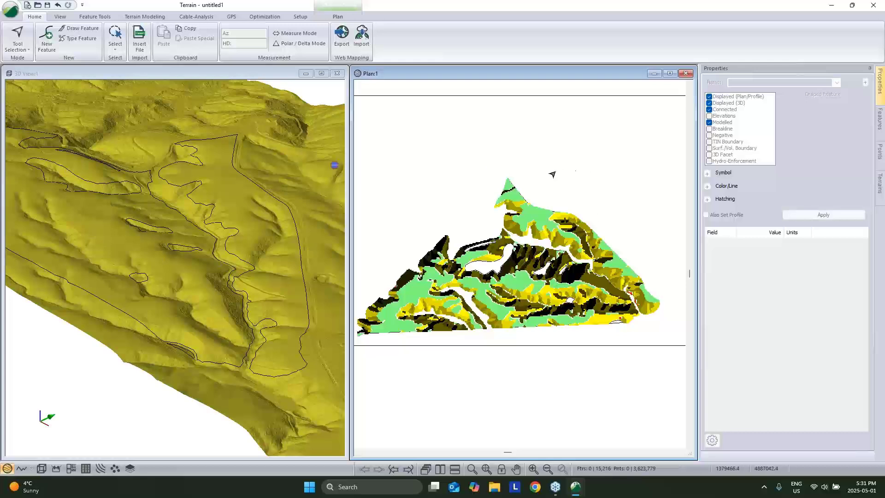
Save the project under the new name live.terx.
left_click(10, 9)
left_click(31, 91)
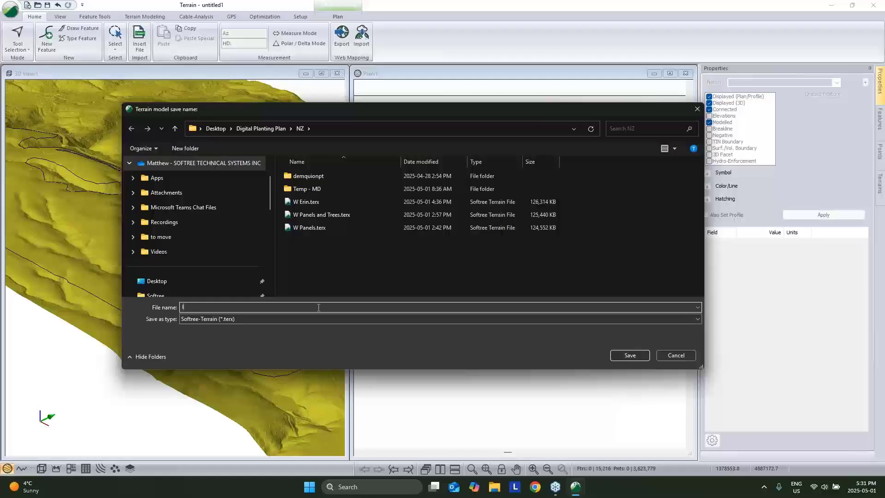
left_click(630, 355)
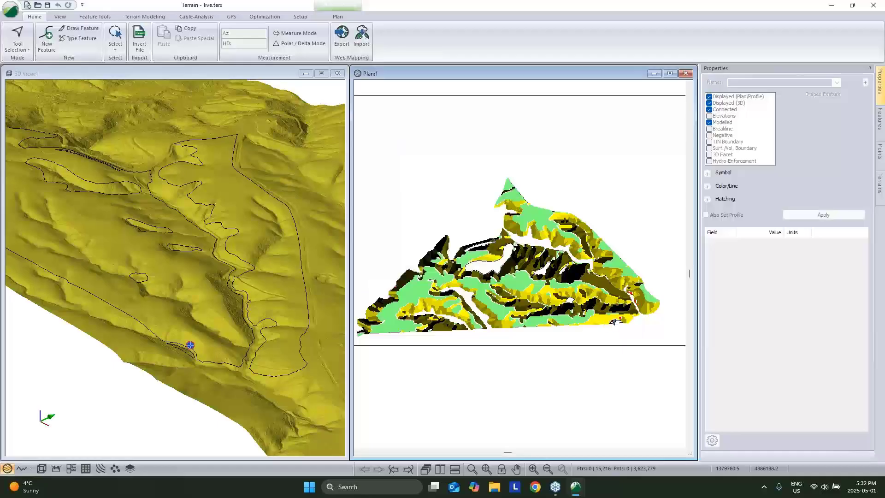
Try picking individual aspect-range areas, clear the selection, and cancel selecting features by name.
scroll(599, 201, "up", 5)
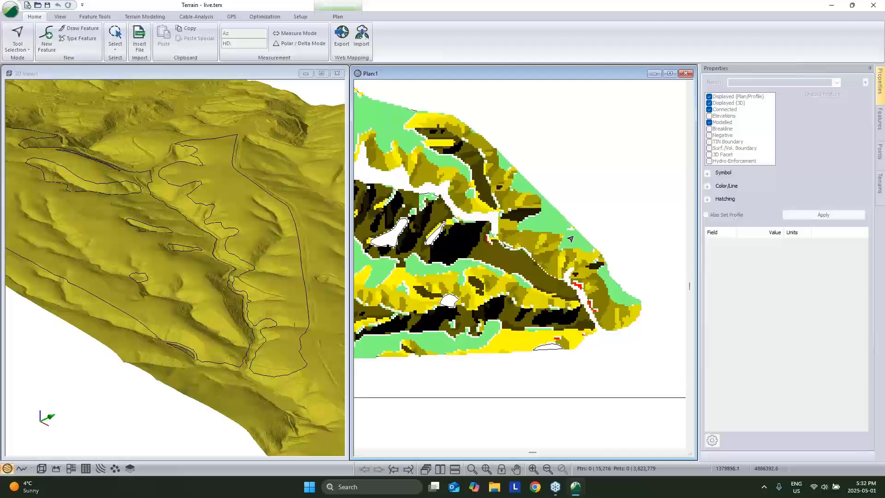
right_click(599, 192)
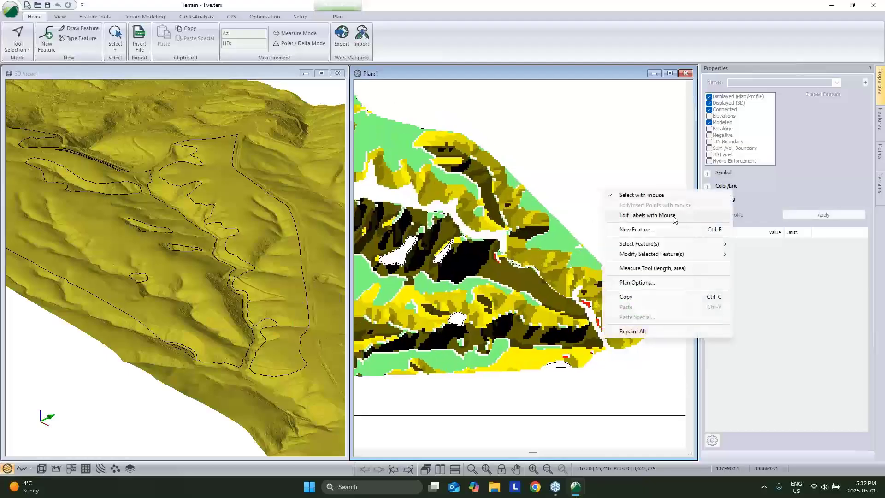
mouse_move(664, 247)
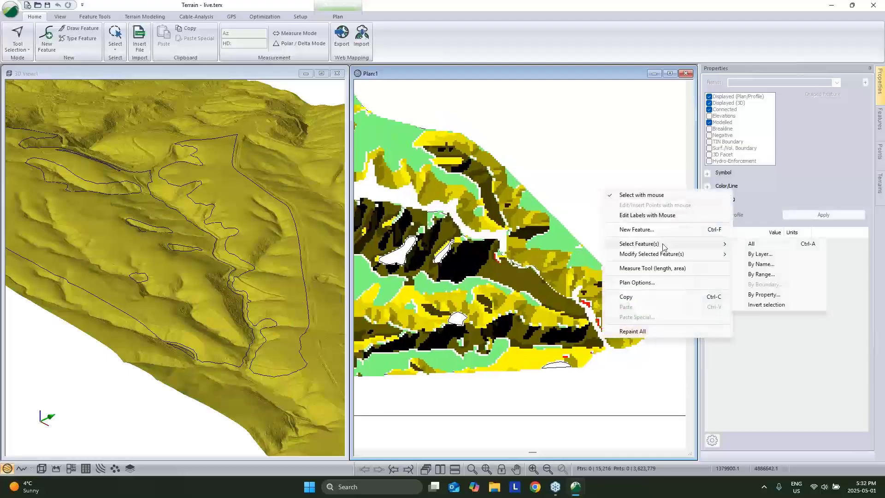
left_click(505, 274)
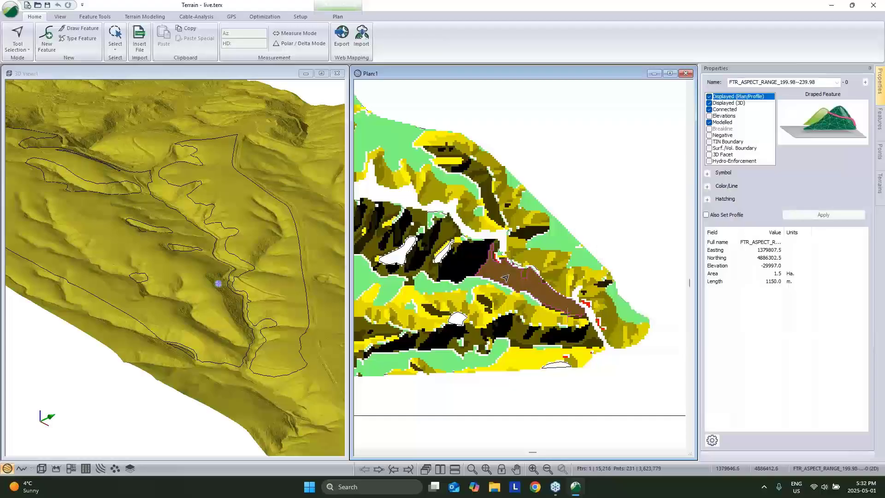
left_click(470, 288)
left_click(586, 187)
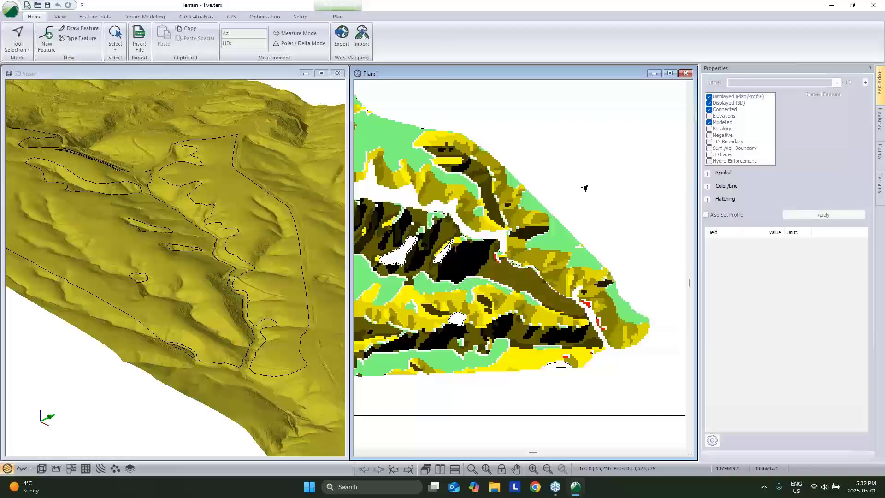
right_click(587, 186)
mouse_move(645, 240)
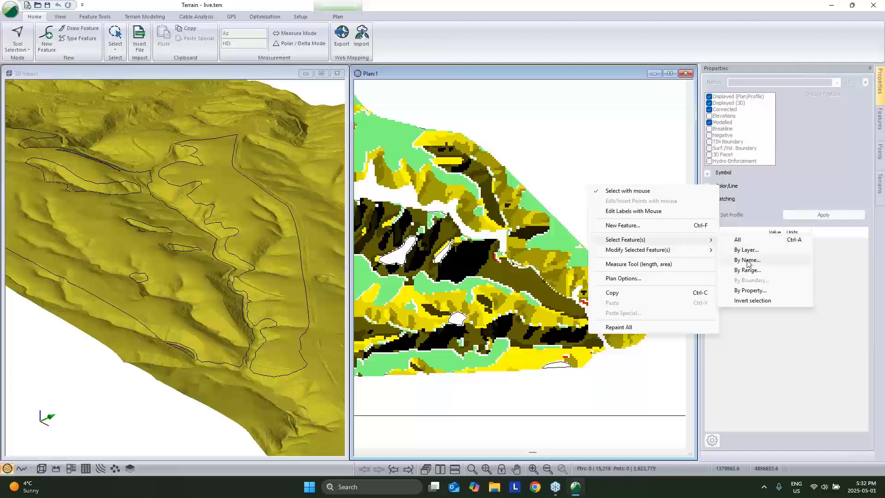
left_click(743, 261)
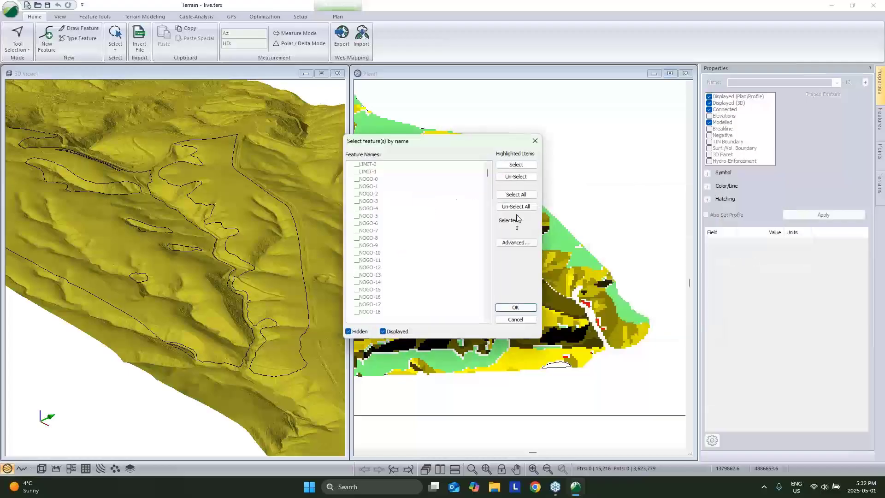
left_click(516, 320)
Select features by layer, choosing only Feature Aspect Ranges to get all 635, then reframe the site.
right_click(602, 196)
mouse_move(691, 253)
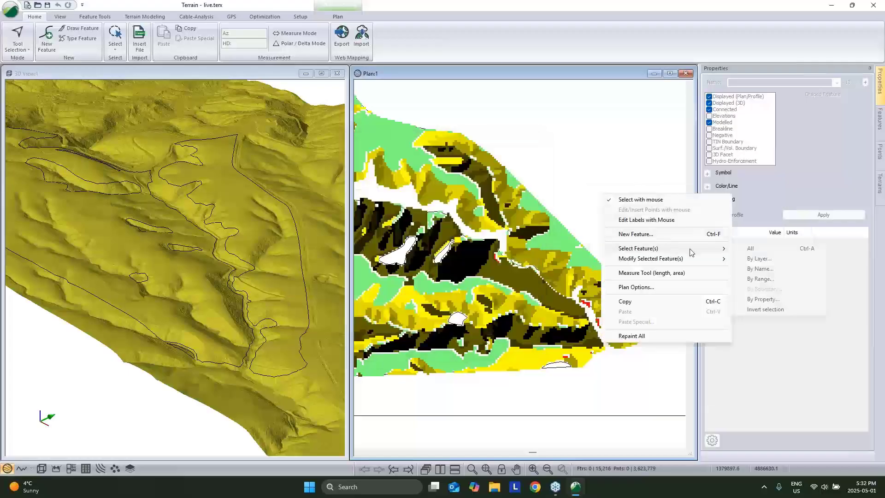
left_click(754, 258)
left_click(519, 214)
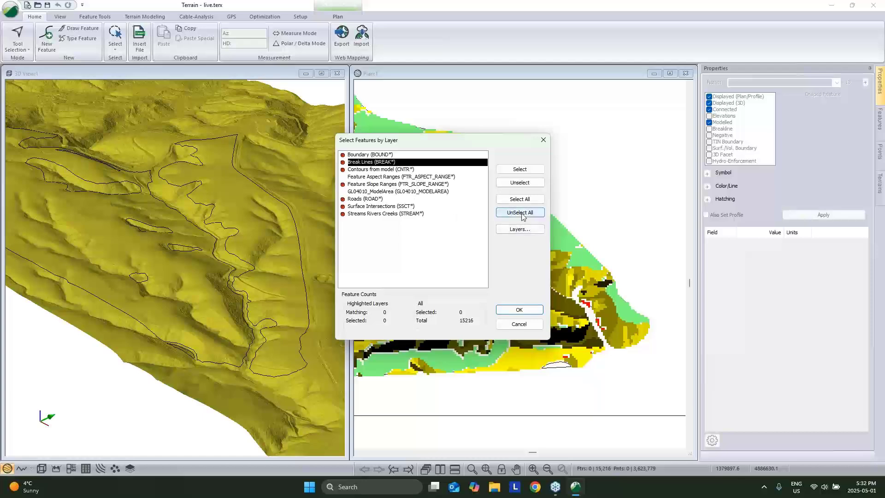
left_click(373, 178)
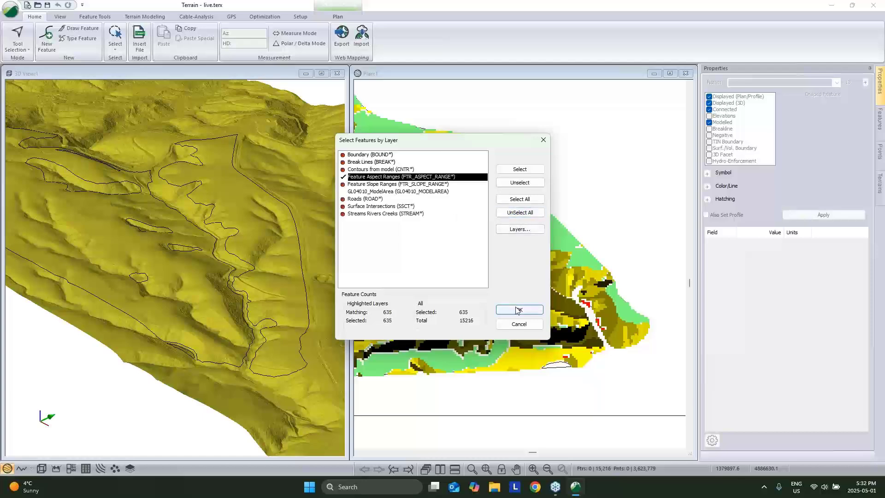
left_click(520, 310)
middle_click_drag(469, 241, 561, 247)
scroll(561, 247, "down", 4)
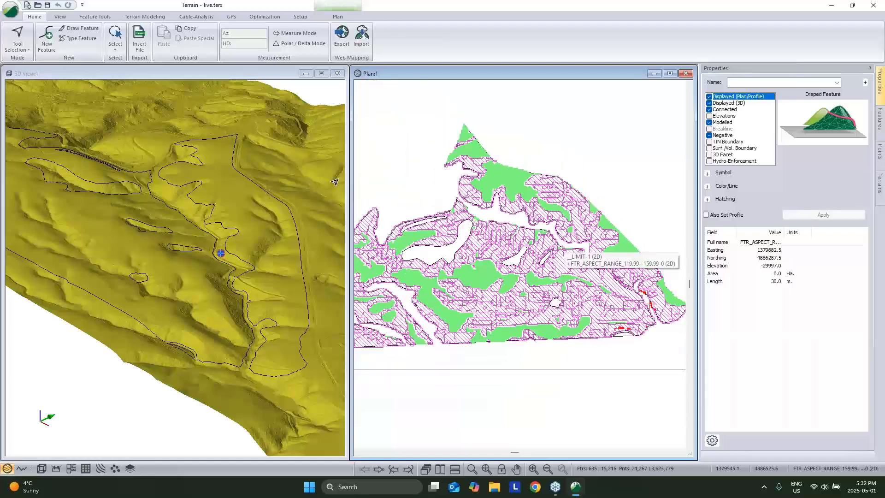
Run Digital Planting with row spacing 8 and adjusted point spacing along row, letting boundaries calculate.
left_click(261, 17)
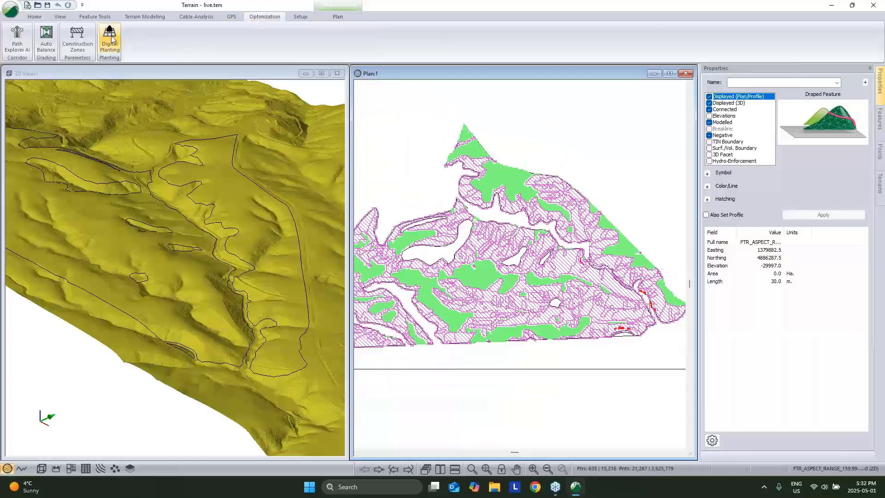
left_click(112, 39)
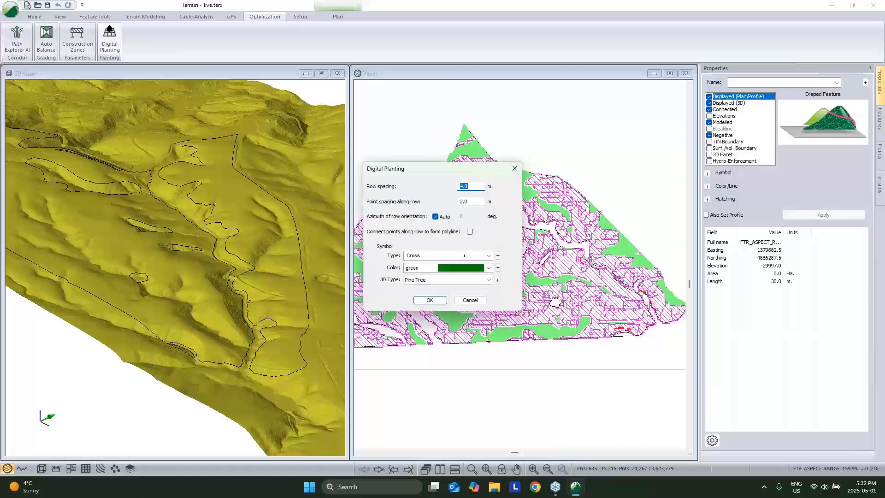
type("8")
left_click_drag(474, 202, 451, 202)
left_click(430, 301)
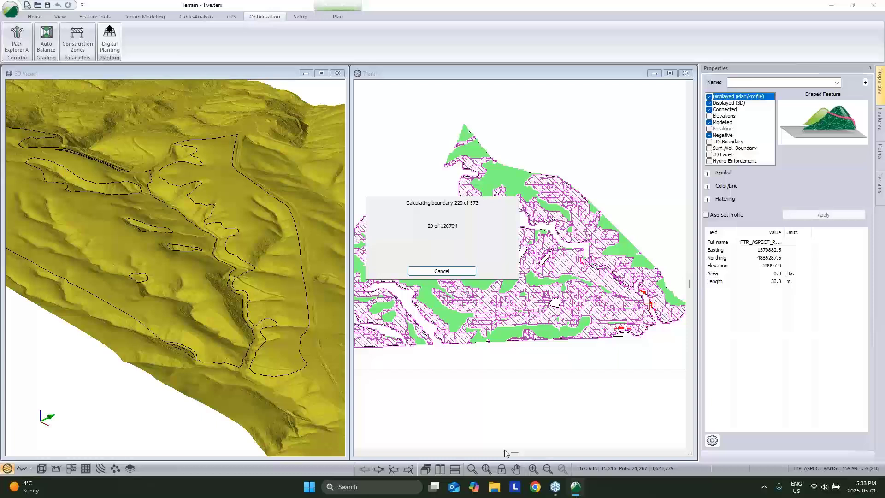
mouse_move(580, 490)
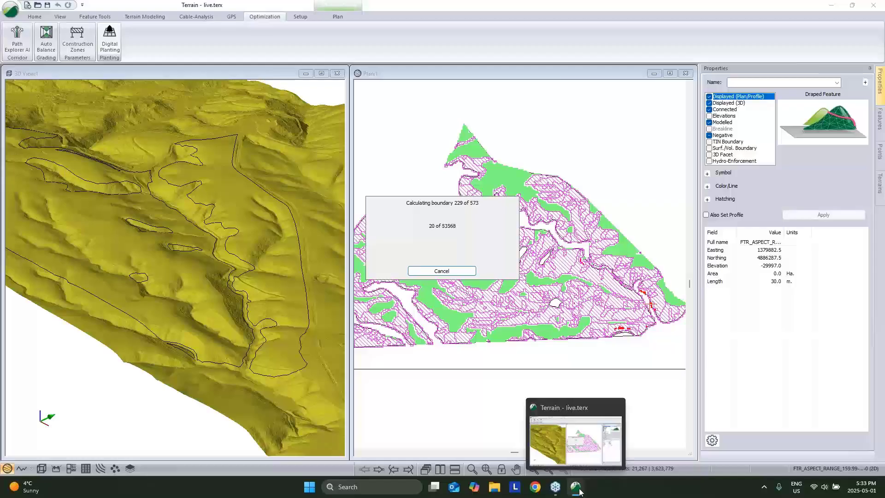
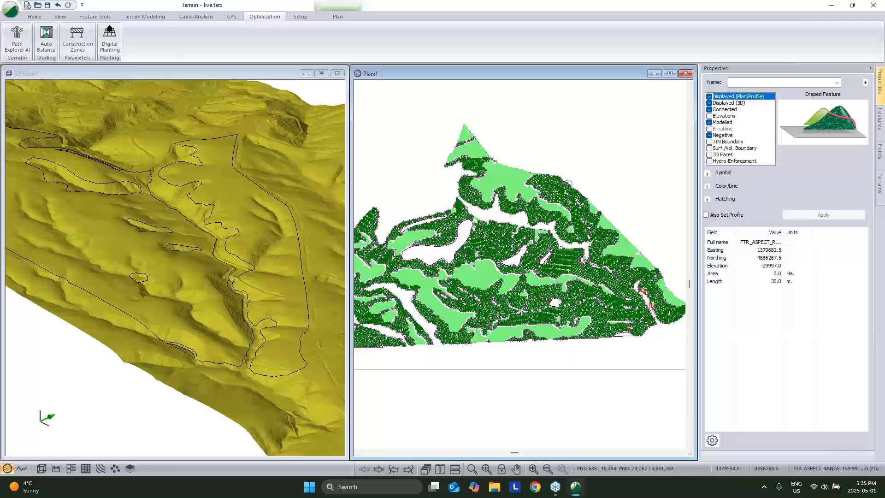
Pan, zoom and orbit the 3D view for a close-up of the planted tree rows on the slopes.
left_click(260, 242)
middle_click_drag(259, 242, 216, 264)
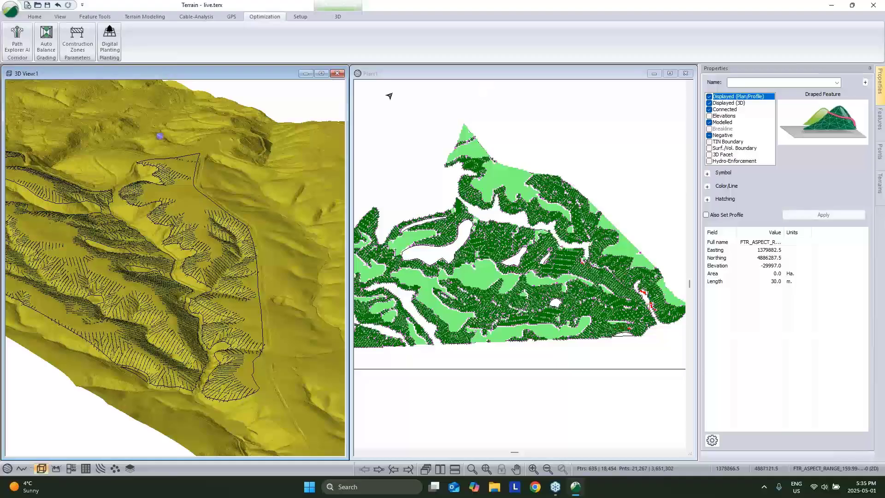
scroll(216, 271, "up", 5)
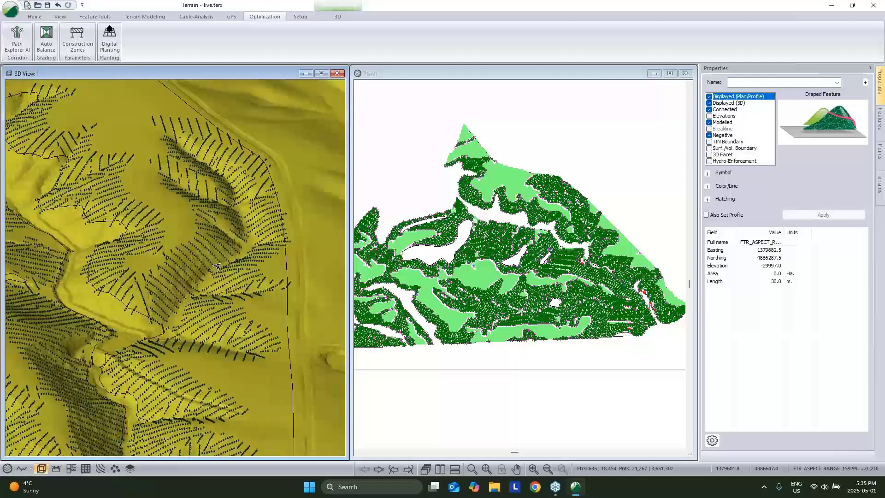
left_click_drag(239, 280, 191, 343)
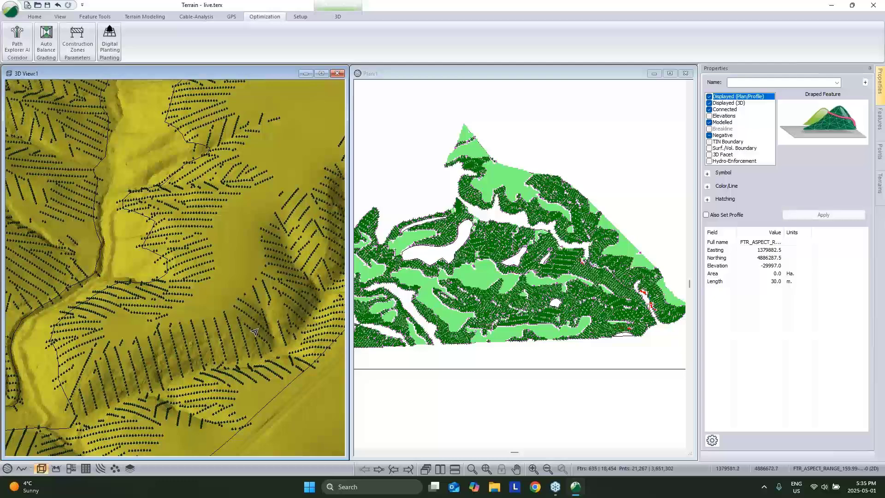
mouse_move(257, 331)
left_mouse_down()
mouse_move(238, 327)
mouse_move(259, 320)
left_mouse_up()
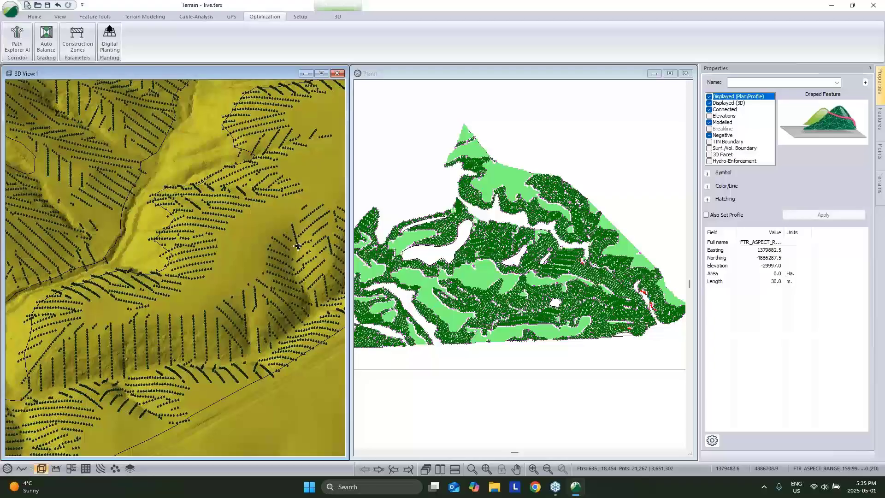
mouse_move(260, 292)
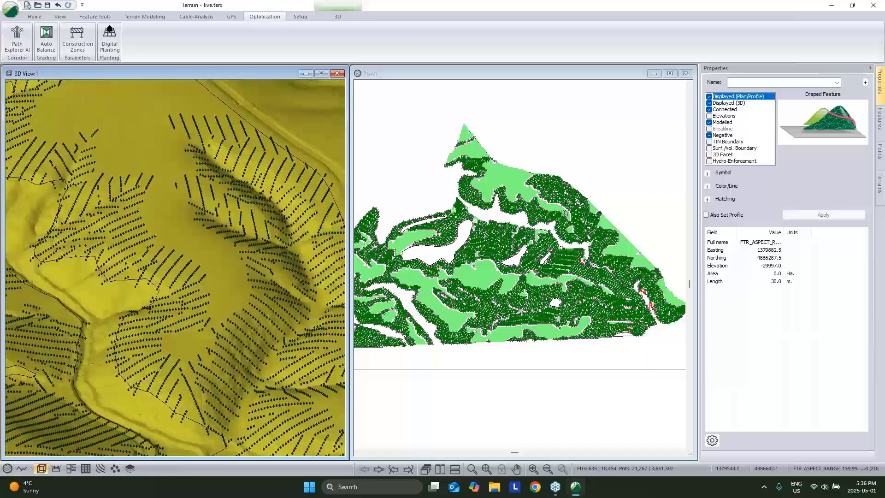
mouse_move(203, 282)
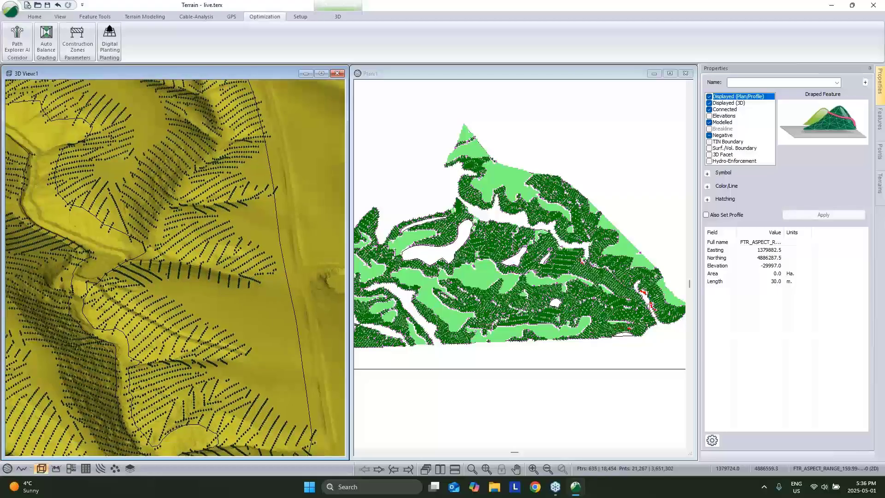
left_click(650, 211)
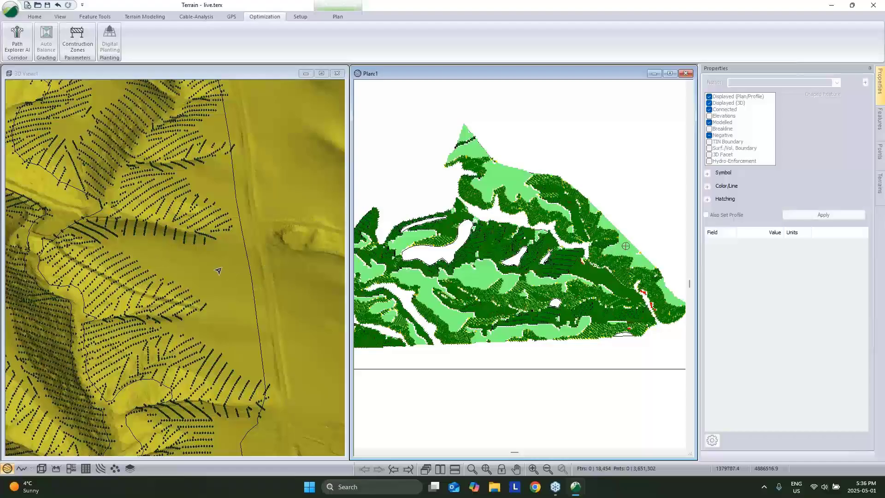
Zoom in and measure the NOGO-10 polygon's diagonal edge: 74.1 m at bearing 49.
scroll(219, 272, "up", 1)
scroll(220, 273, "up", 3)
left_click_drag(219, 272, 282, 194)
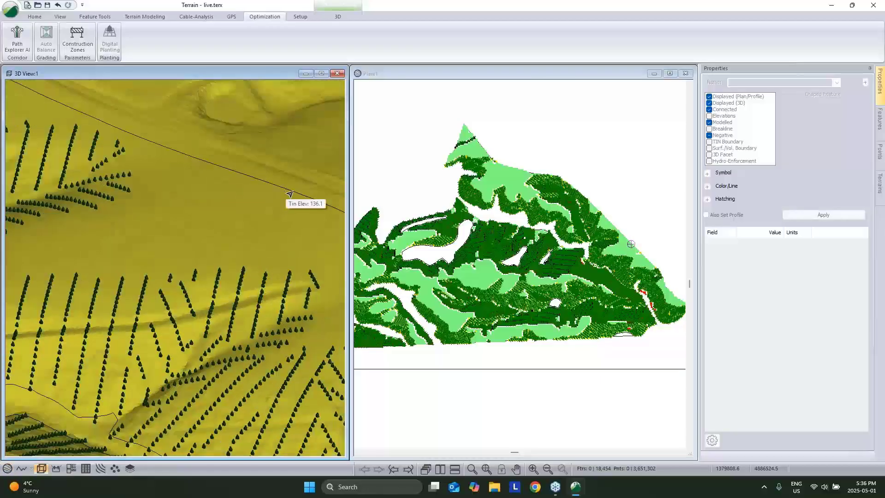
scroll(650, 253, "up", 4)
scroll(573, 254, "up", 1)
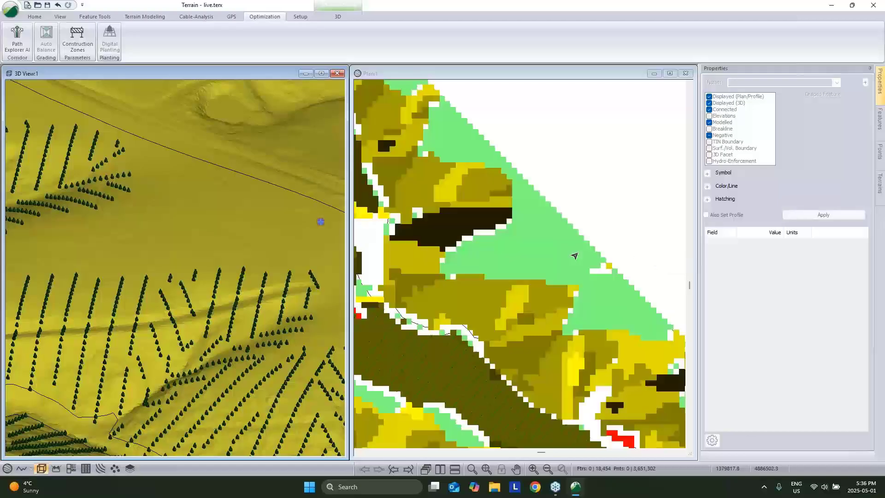
left_click(559, 257)
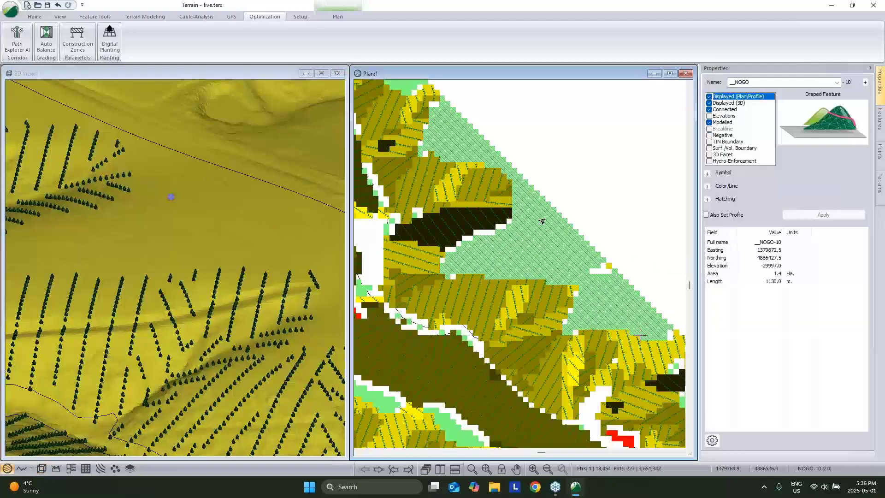
right_click(560, 226)
left_click(607, 231)
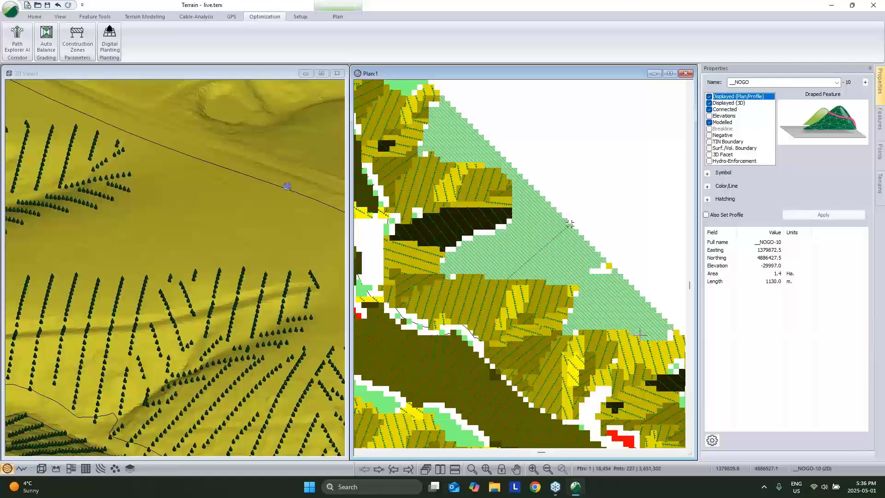
mouse_move(570, 225)
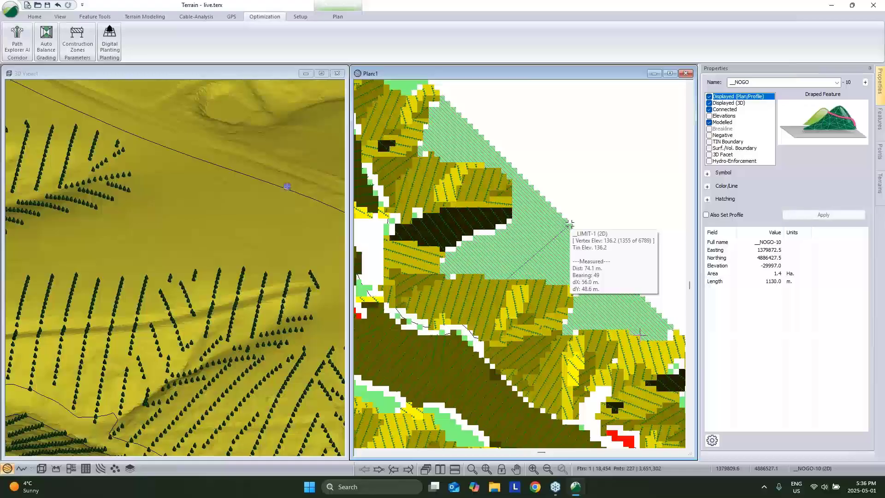
left_click(570, 225)
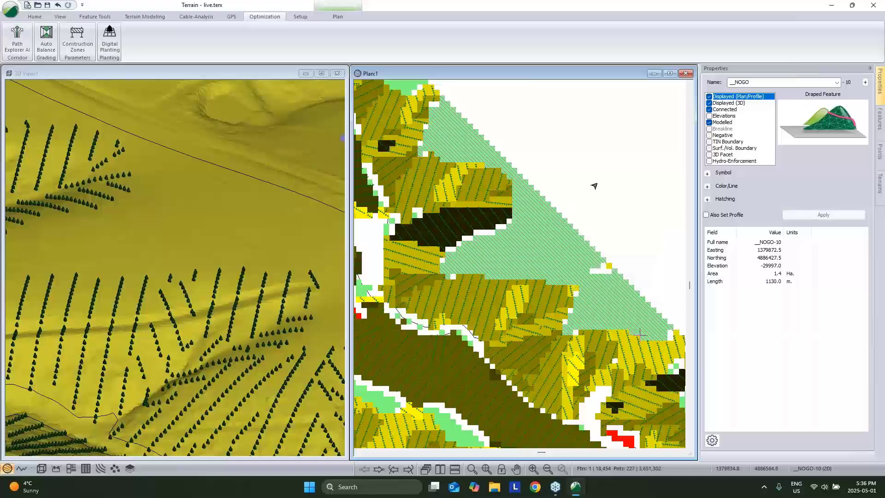
Run Digital Planting on NOGO-10 with auto azimuth off and a fixed 49° row azimuth.
left_click(109, 38)
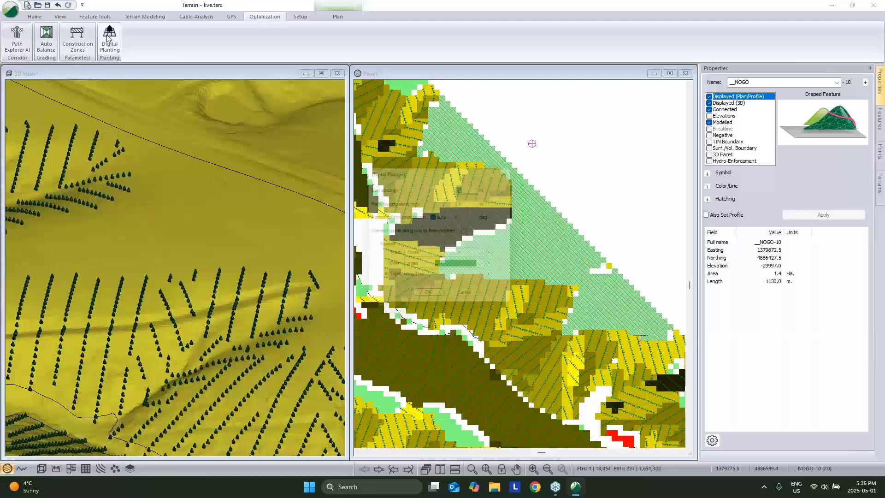
left_click(436, 218)
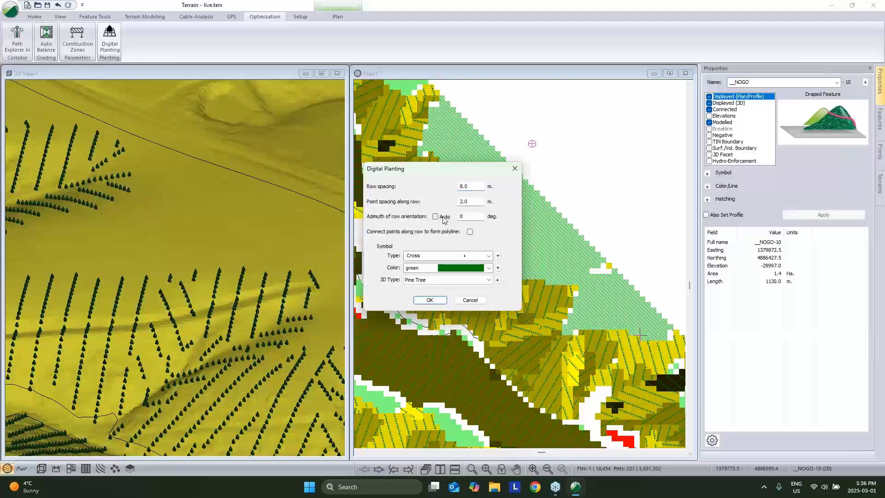
double_click(467, 216)
type("49")
left_click(431, 301)
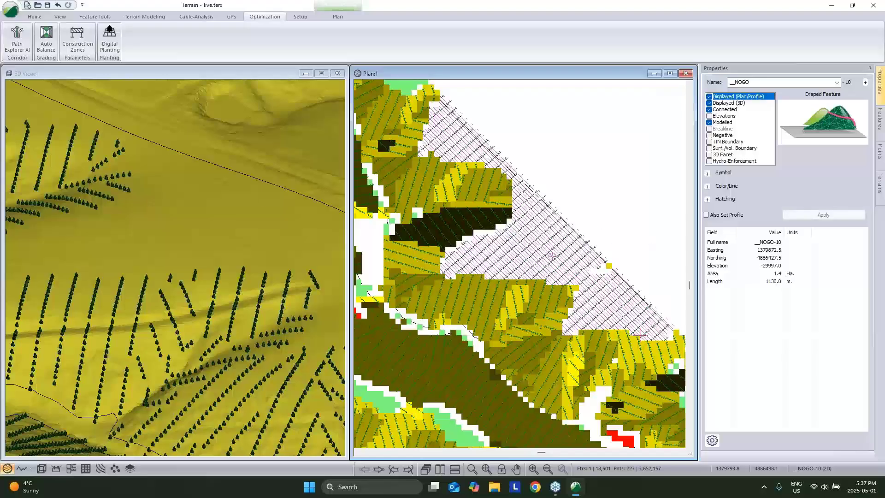
left_click_drag(276, 261, 238, 302)
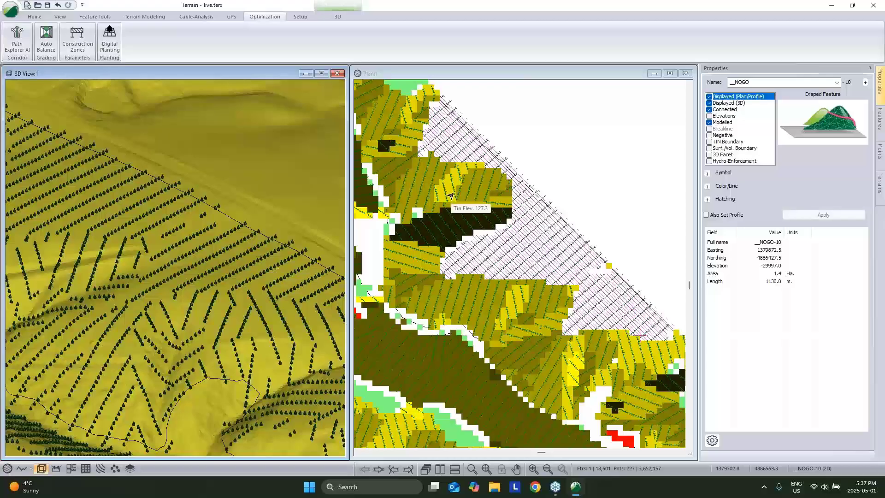
Deselect NOGO-10 and zoom the plan out to show more of the planting.
left_click(550, 168)
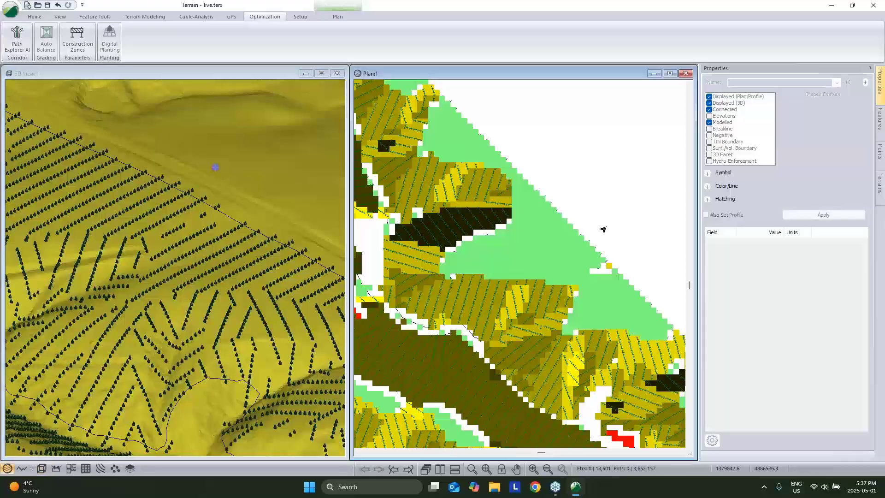
scroll(604, 227, "down", 1)
scroll(542, 232, "down", 1)
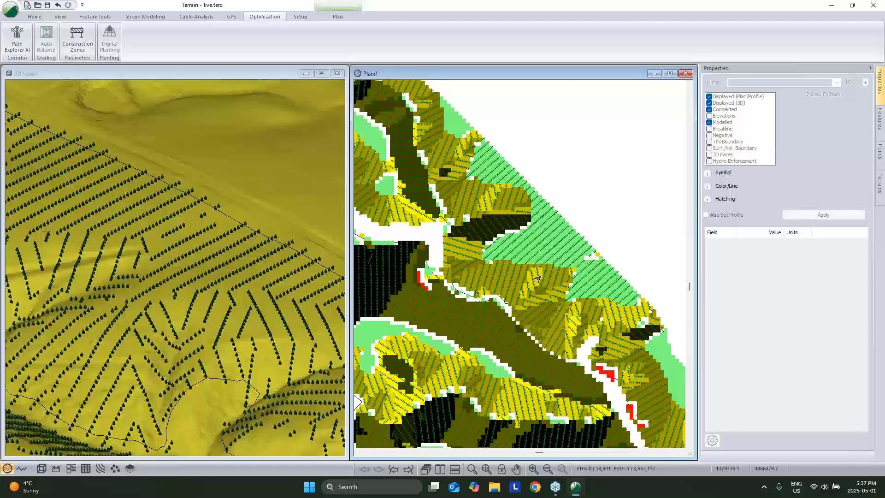
middle_click_drag(549, 237, 585, 244)
Orbit, pan and zoom the 3D view to see the new NOGO-10 rows beside the planted hillsides.
left_click(215, 205)
scroll(216, 205, "down", 4)
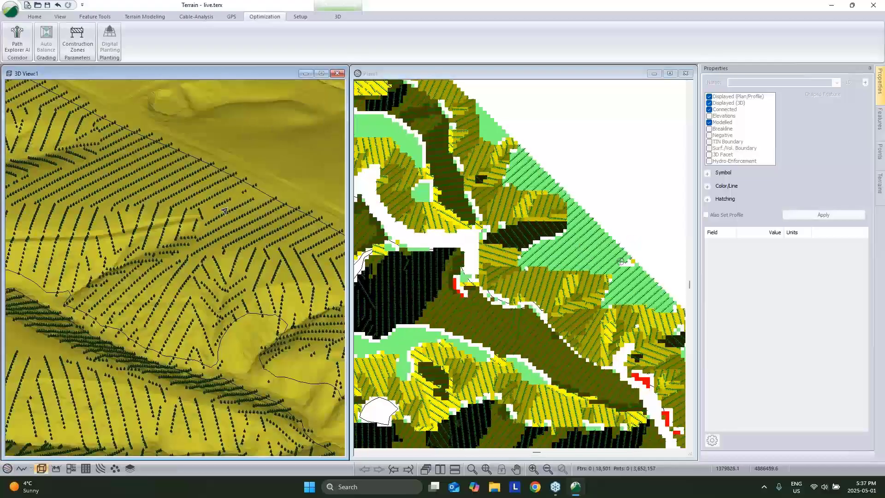
left_click_drag(221, 203, 179, 253)
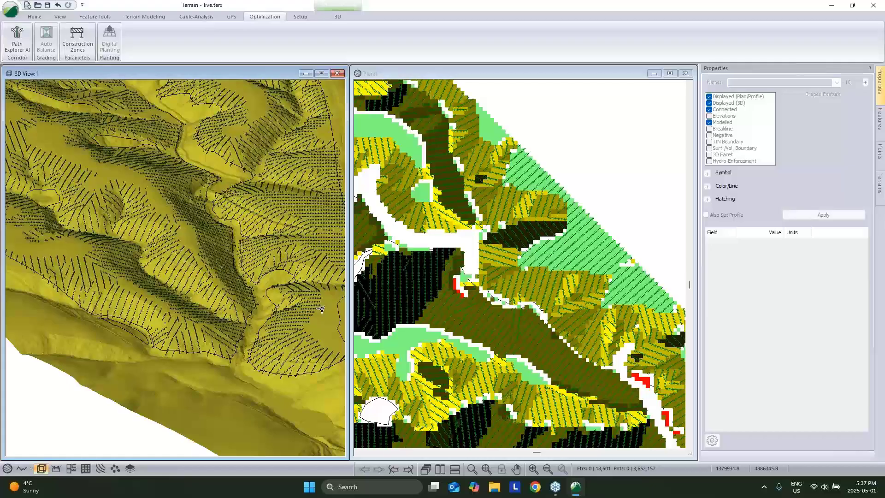
middle_click_drag(302, 234, 136, 304)
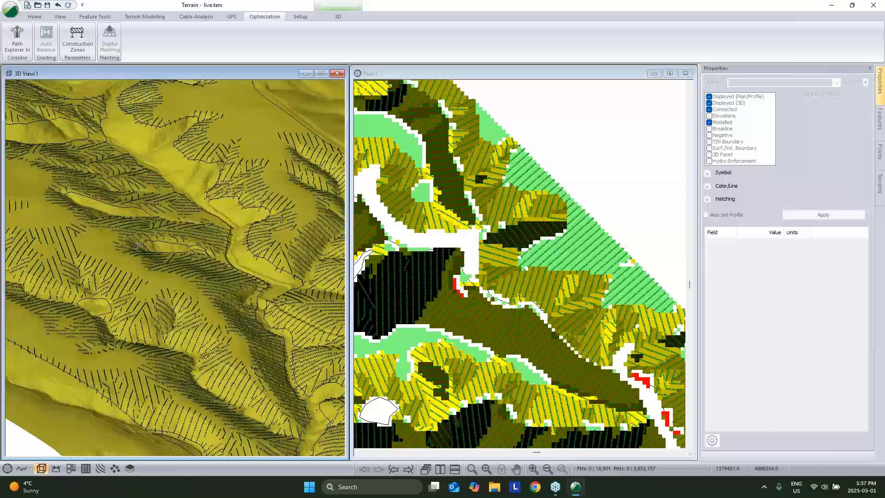
middle_click_drag(140, 247, 157, 261)
left_click_drag(156, 260, 254, 258)
middle_click_drag(254, 257, 303, 235)
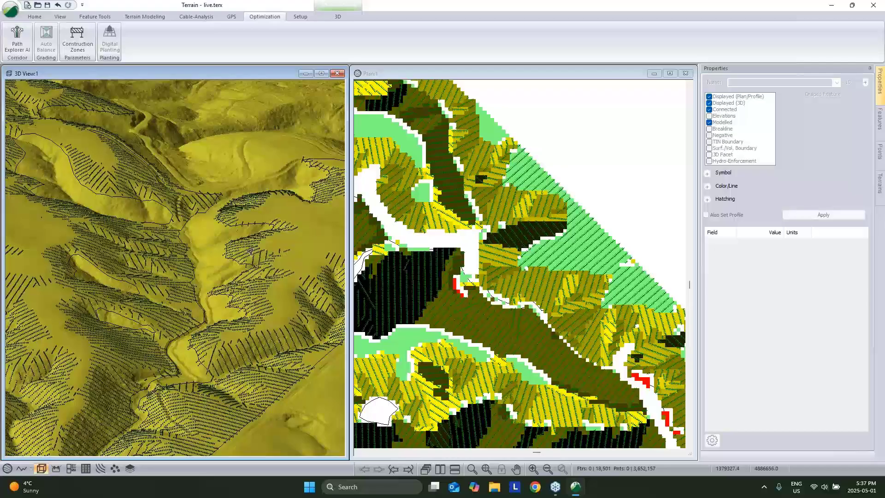
middle_click_drag(251, 253, 223, 248)
scroll(252, 284, "up", 10)
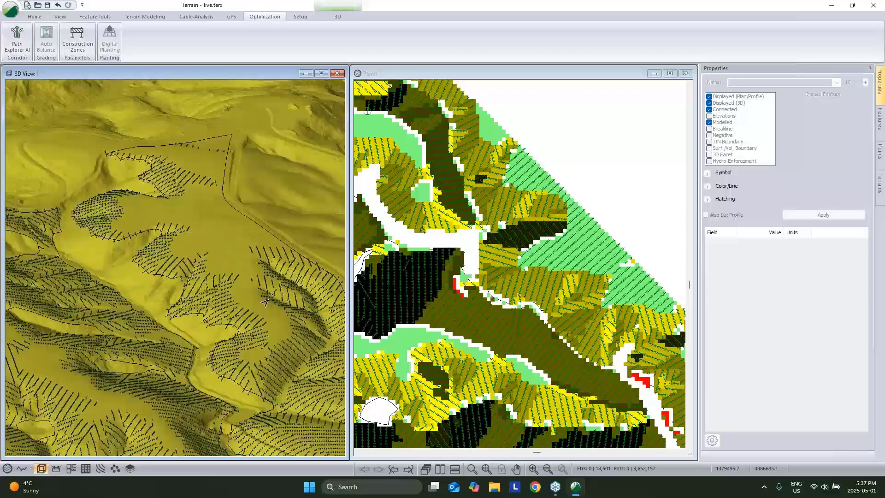
middle_click_drag(252, 284, 243, 275)
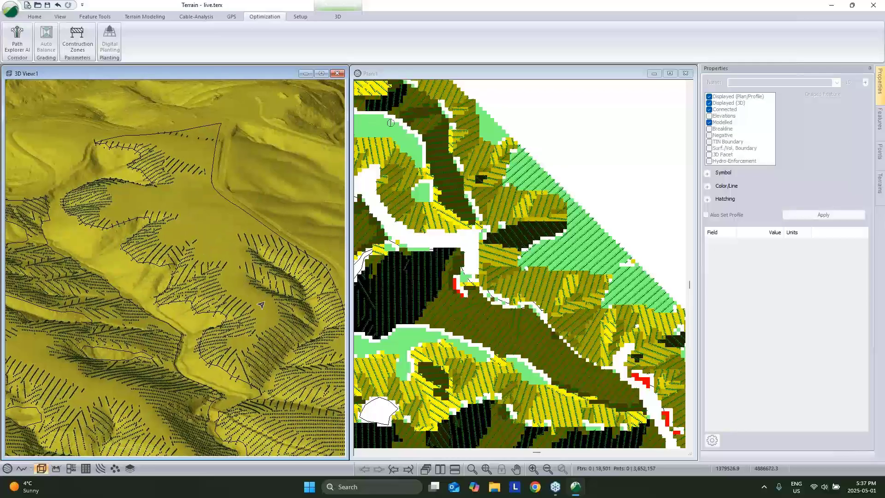
Zoom in on the 3D tree rows and pan the plan to the central gully's planted areas.
middle_click_drag(265, 334, 250, 323)
scroll(249, 323, "up", 3)
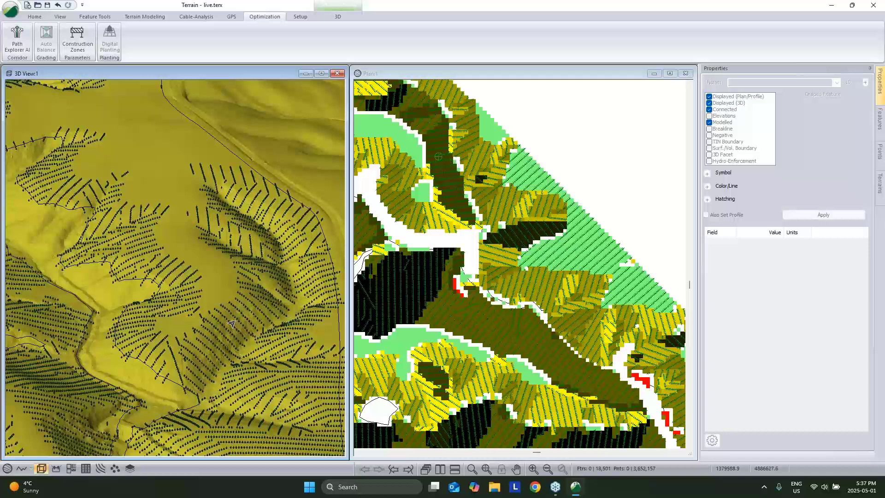
mouse_move(231, 323)
middle_click_drag(511, 116, 634, 256)
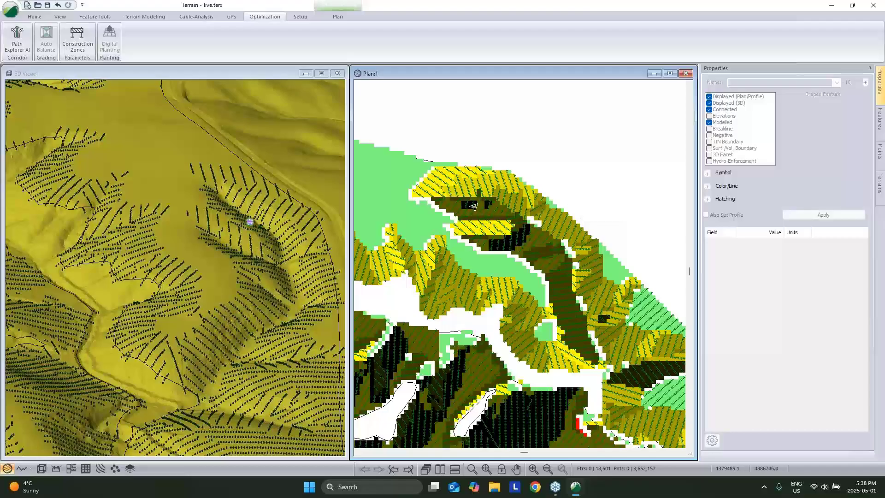
middle_click_drag(475, 207, 493, 209)
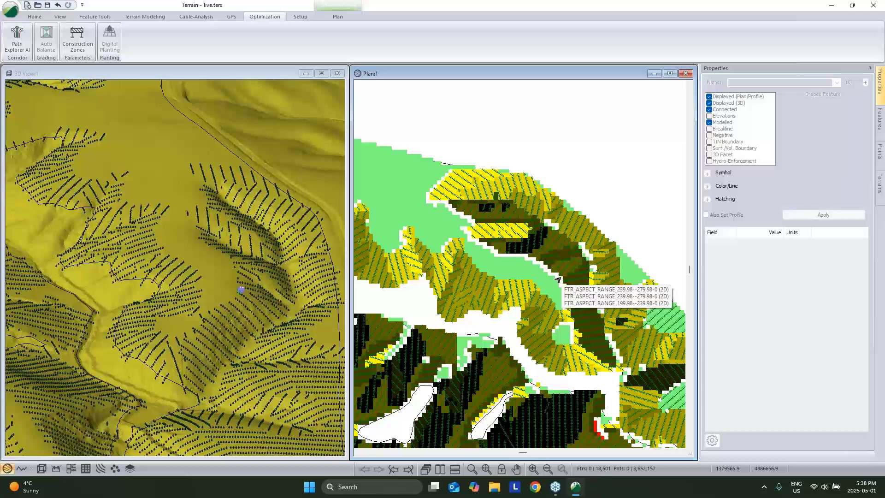
Create a feature 'A To B' without elevations by picking two terrain points, a 334.7 m line.
key("n")
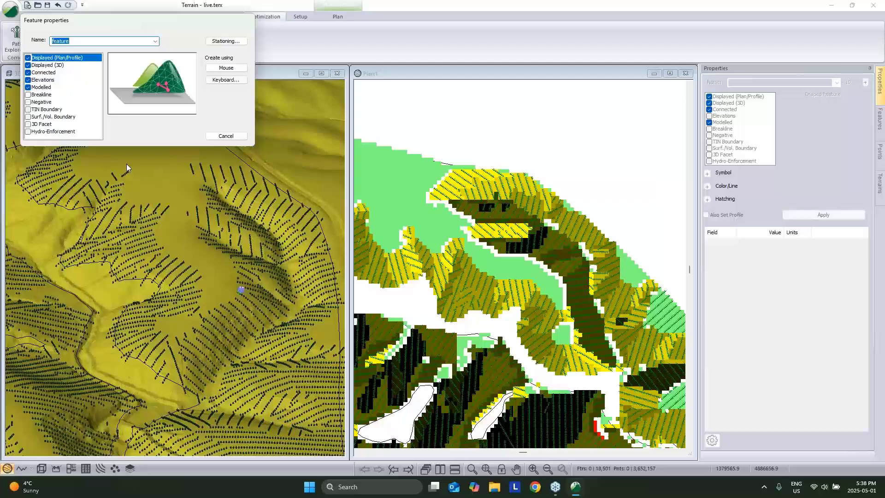
type("A To B")
left_click(27, 80)
left_click(218, 69)
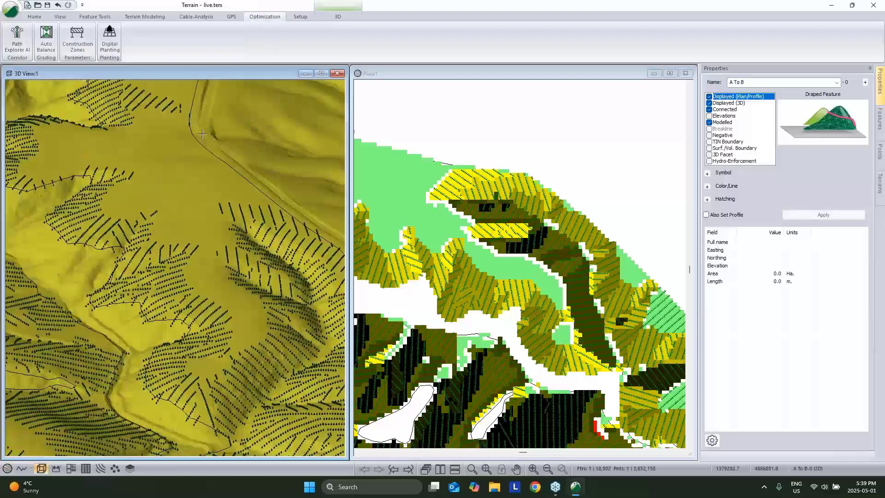
left_click(202, 134)
left_click(248, 327)
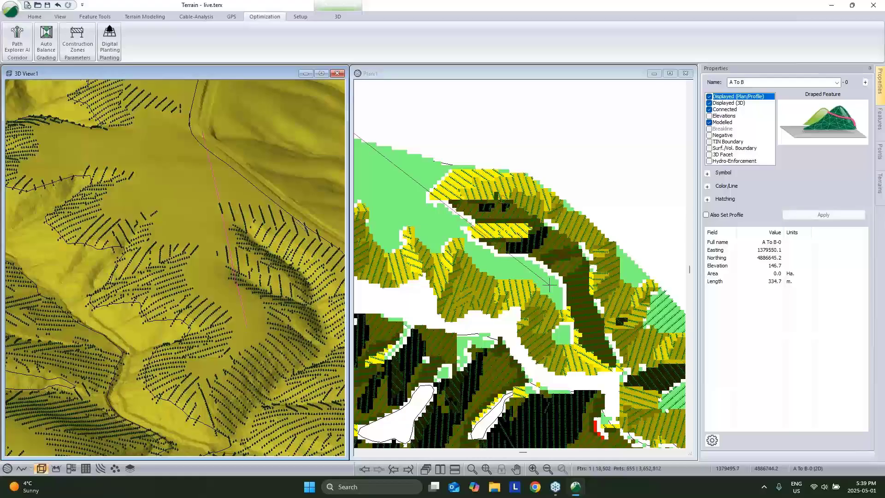
right_click(215, 136)
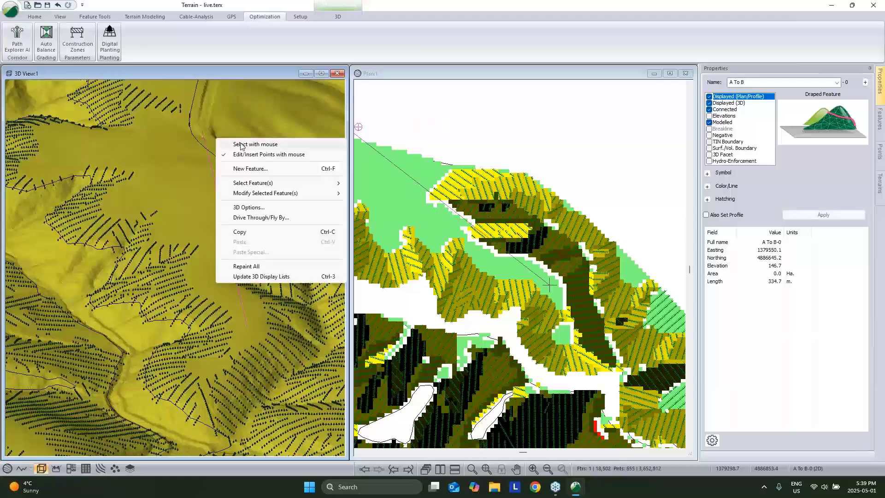
left_click(237, 141)
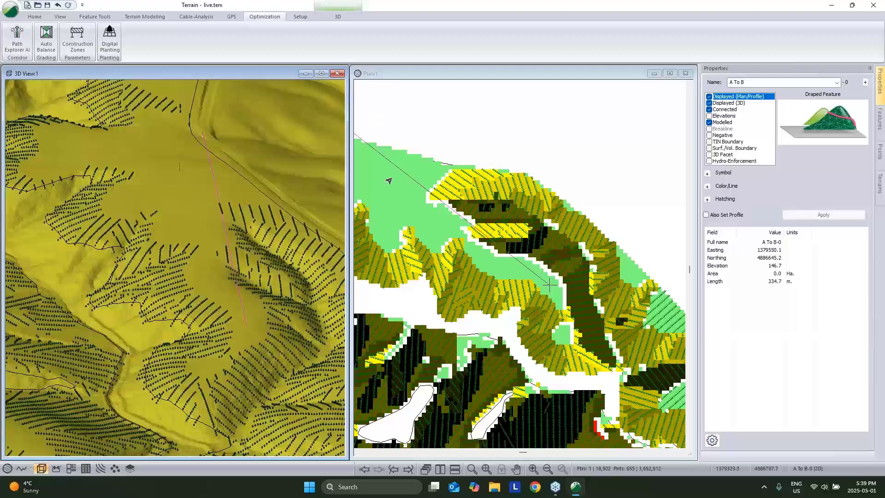
middle_click_drag(537, 156, 611, 173)
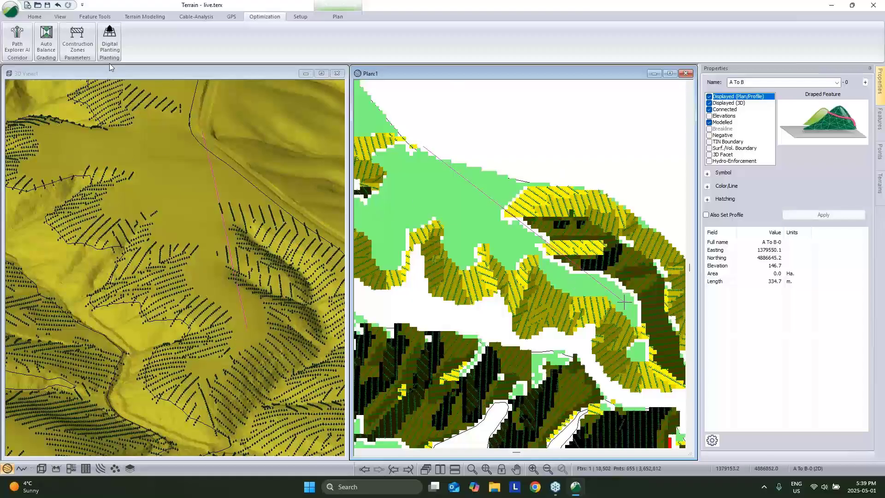
Run Path Explorer AI with 12% max grade, 100 m min curve radius, lower-left source direction only.
left_click(17, 37)
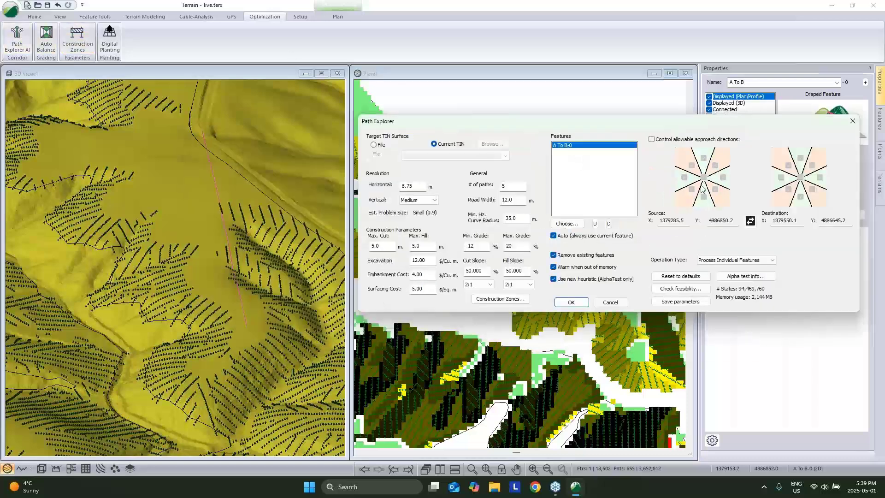
left_click(652, 139)
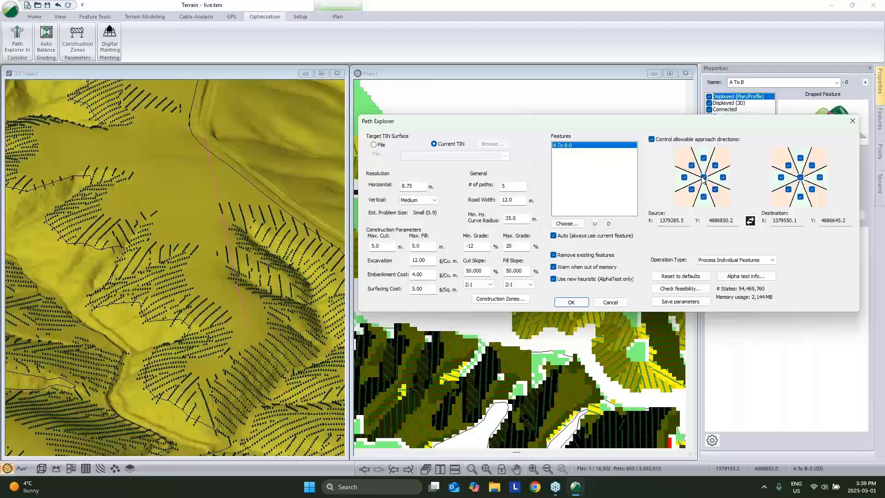
left_click(704, 178)
left_click(692, 189)
double_click(509, 246)
type("12")
double_click(511, 218)
type("100")
left_click_drag(549, 124, 622, 38)
left_click(644, 216)
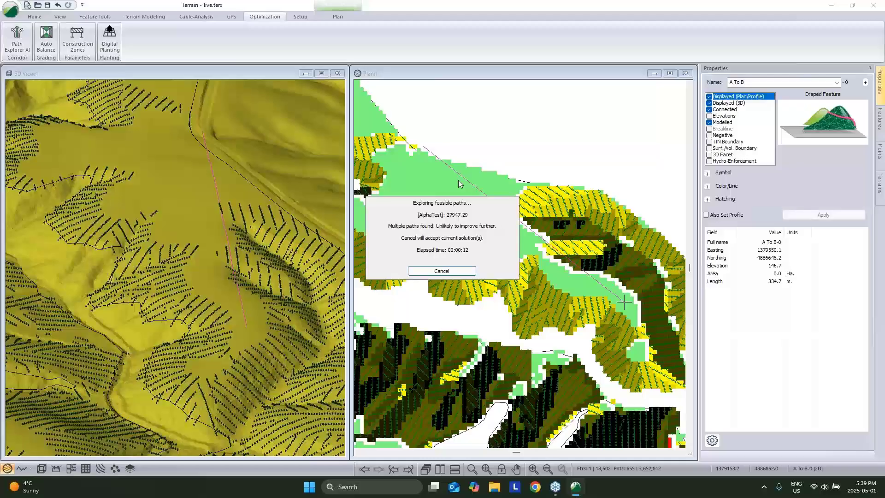
Stop the path search, keeping the solutions found, and accept the results.
left_click(449, 272)
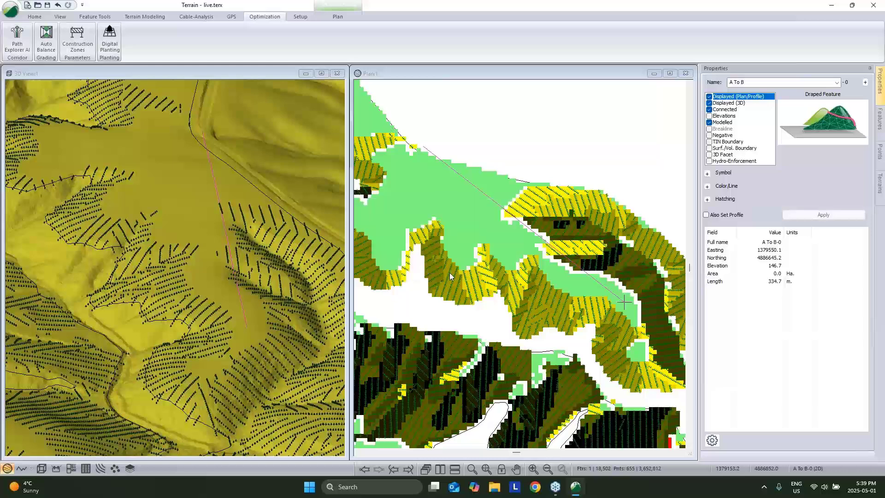
left_click(576, 320)
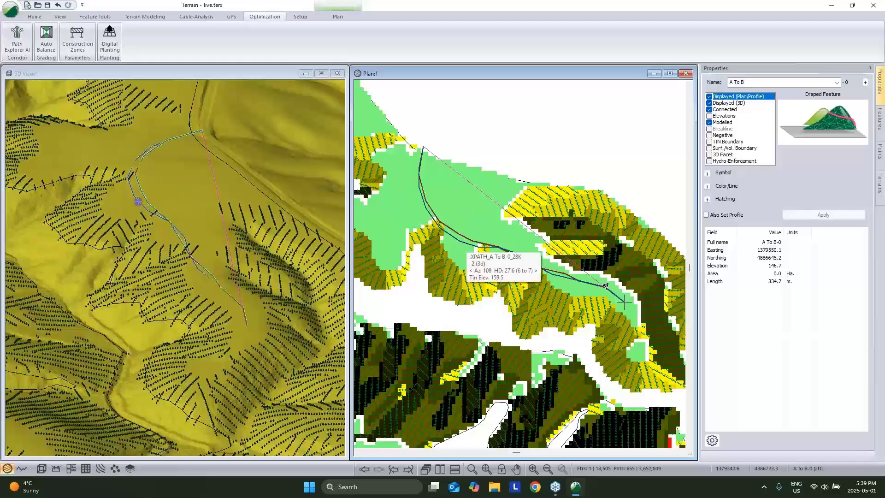
Delete the extra generated path, reselect XPATH_A To B-0_28K (374.4 m), and zoom the plan out.
left_click(458, 242)
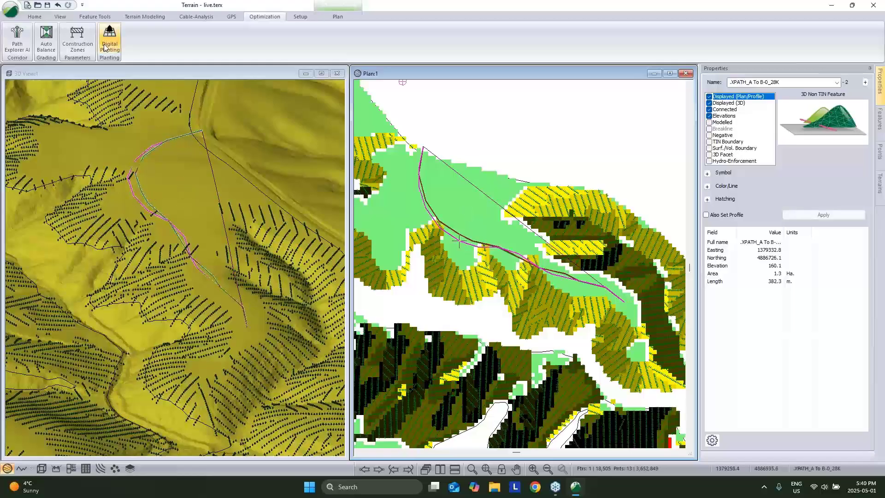
left_click(17, 47)
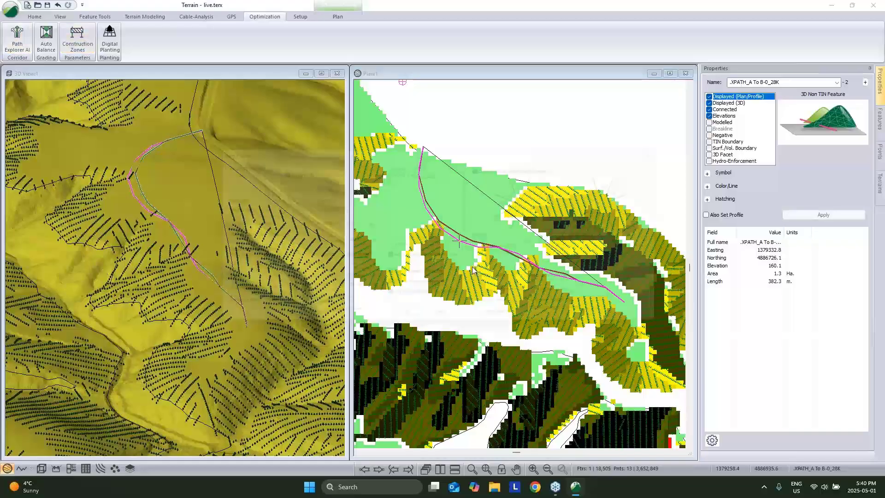
left_click(429, 326)
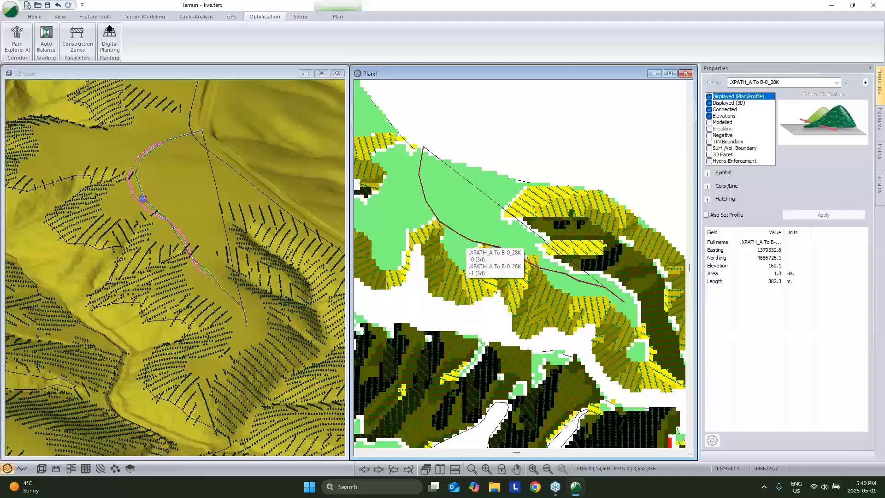
key("Delete")
left_click(479, 235)
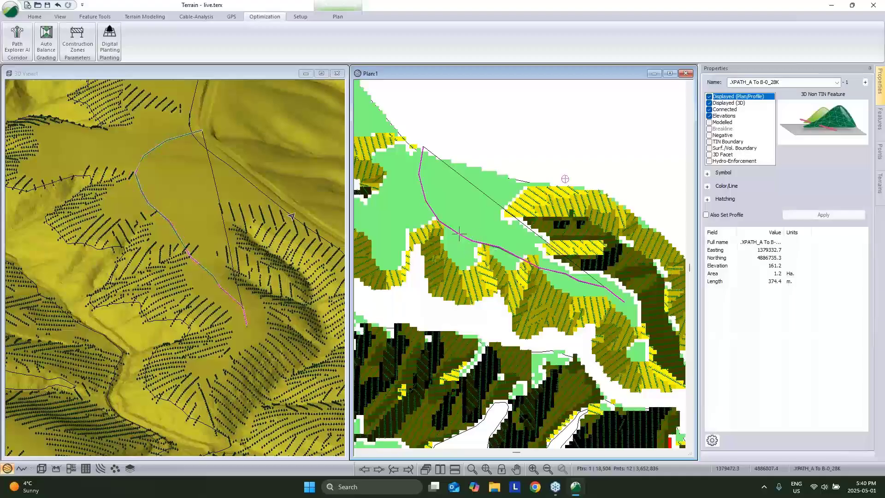
left_click(12, 10)
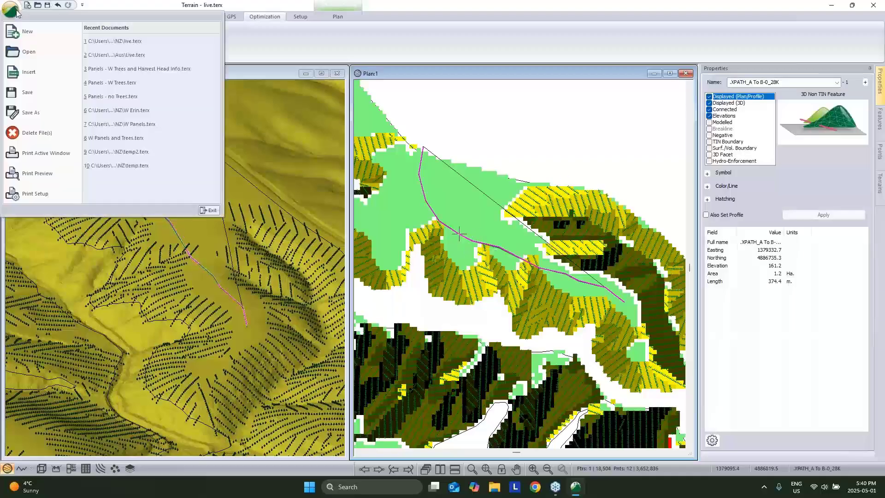
left_click(512, 121)
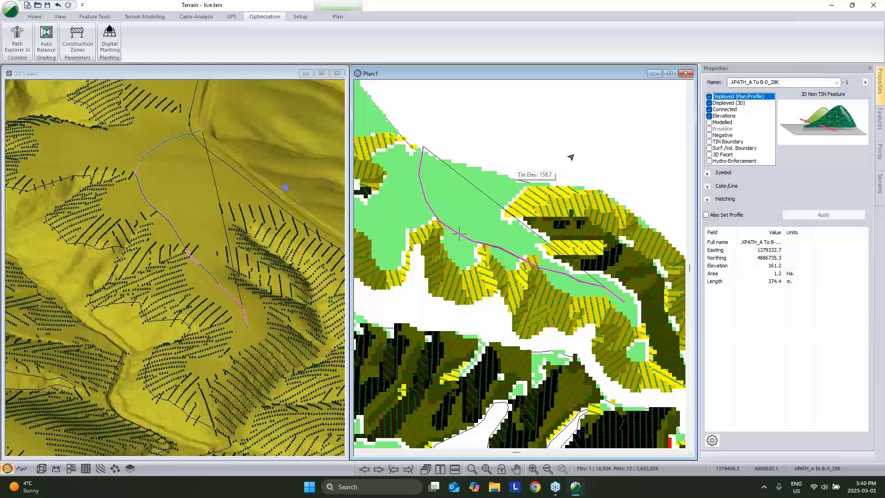
scroll(524, 201, "down", 3)
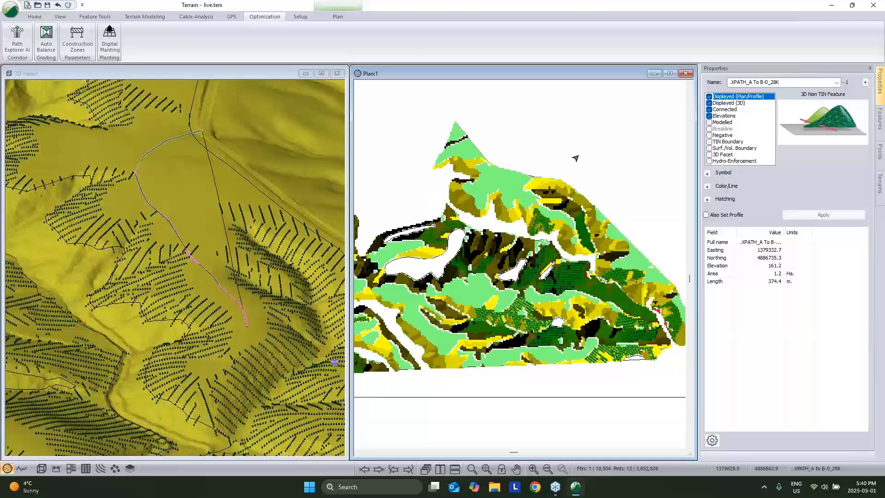
Select features by layer, keeping only the Tree Features layer.
right_click(579, 134)
mouse_move(664, 187)
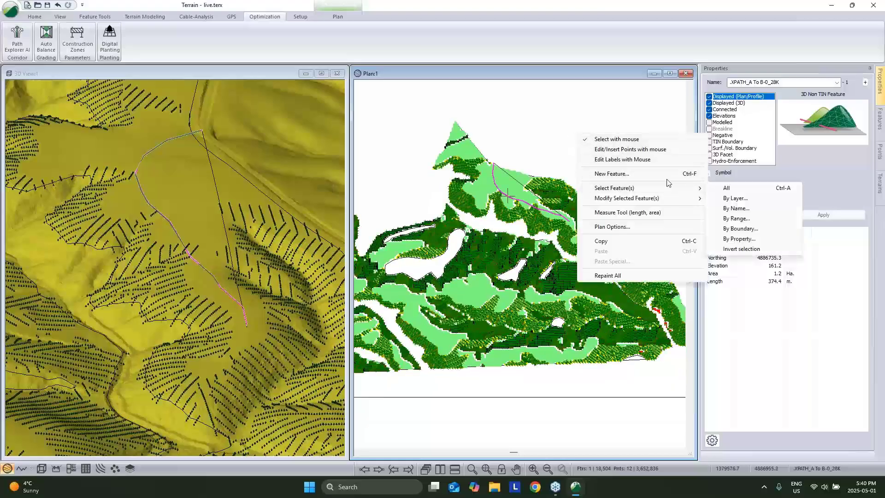
left_click(735, 198)
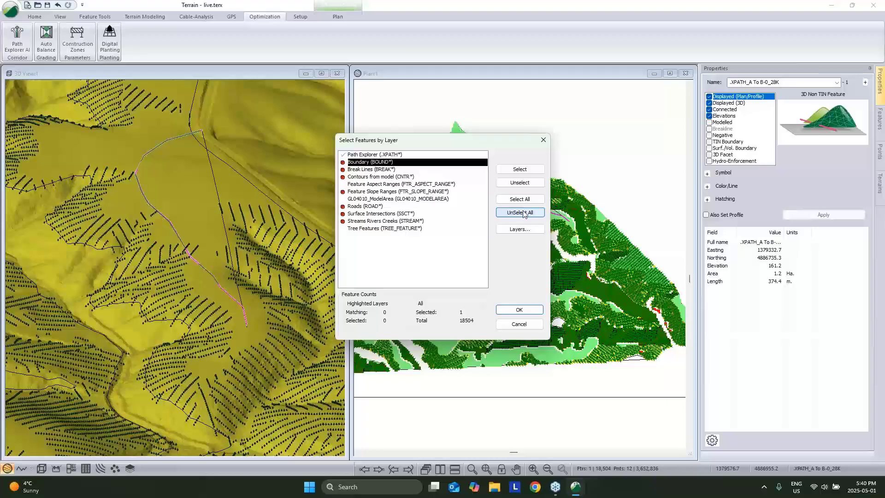
left_click(525, 213)
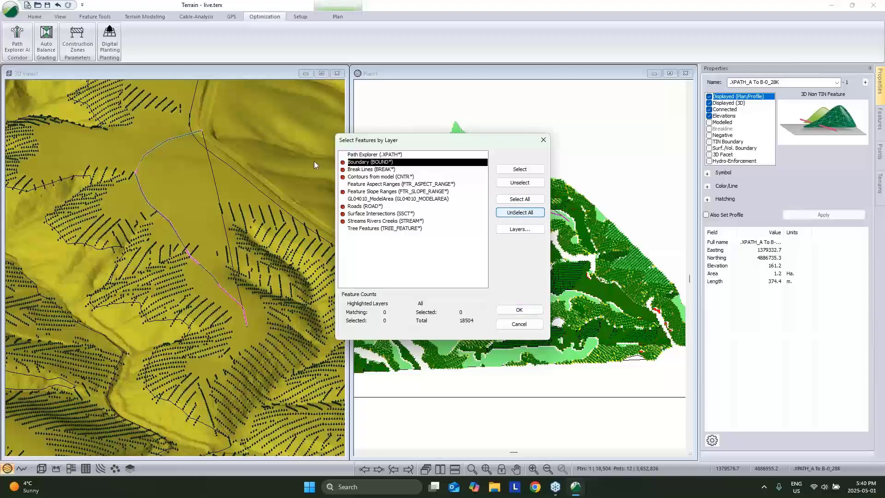
left_click(362, 229)
left_click(519, 310)
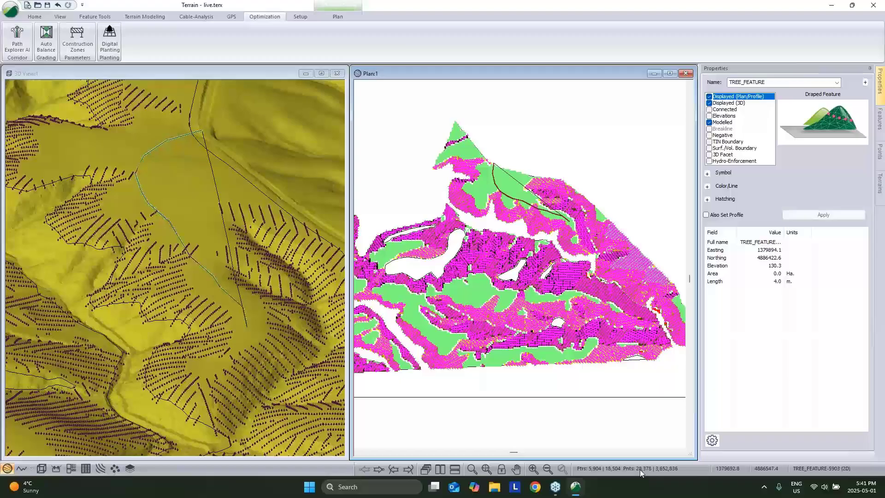
Clear that selection and reselect all 9,904 trees on the Tree Features layer.
left_click(409, 193)
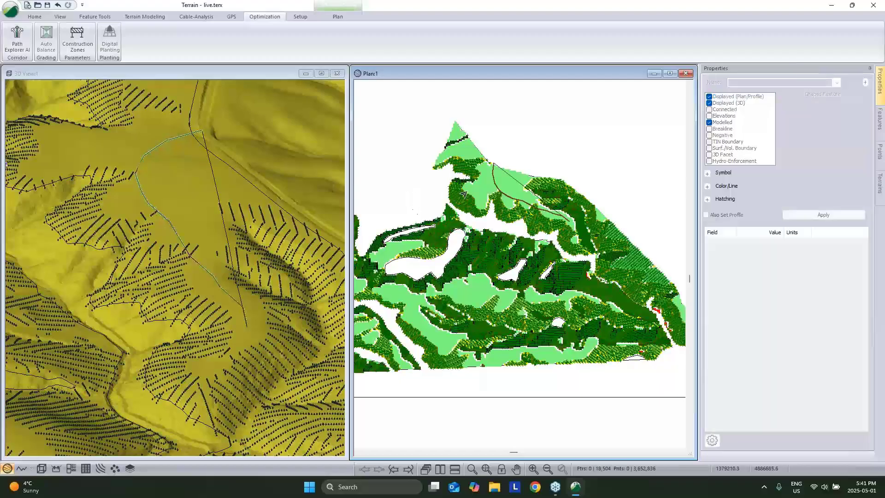
right_click(426, 167)
mouse_move(491, 222)
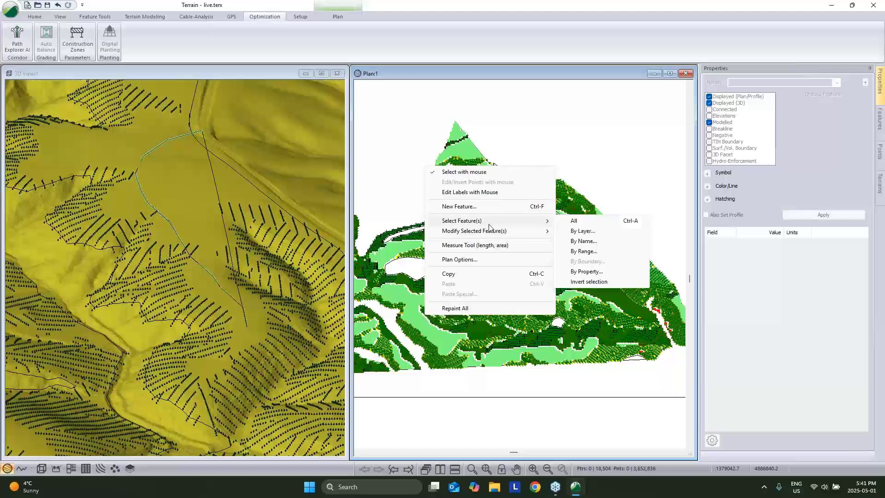
left_click(582, 231)
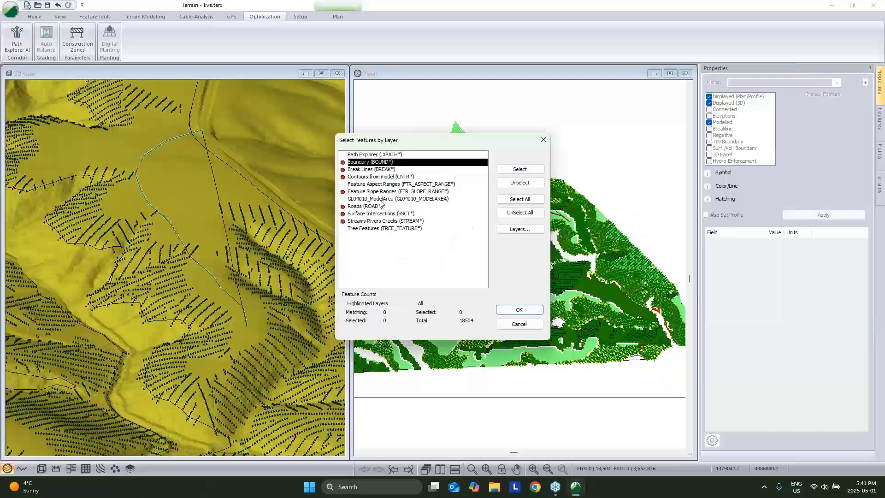
left_click(368, 229)
left_click(517, 311)
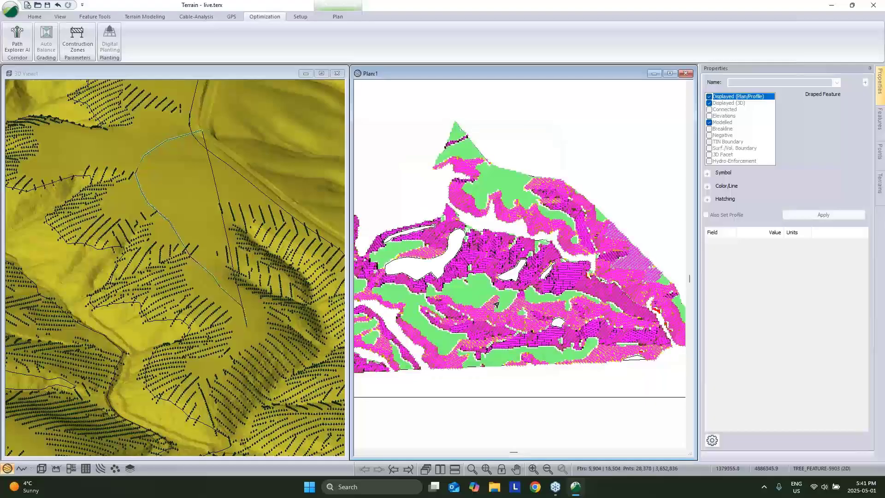
left_click(11, 7)
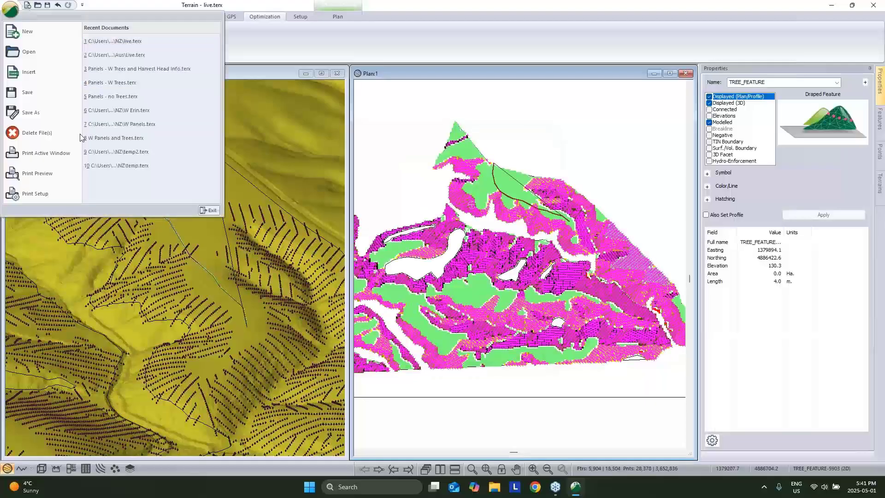
Save the tree features as an Arcview Shape file named 'tree'.
left_click(49, 111)
left_click(225, 319)
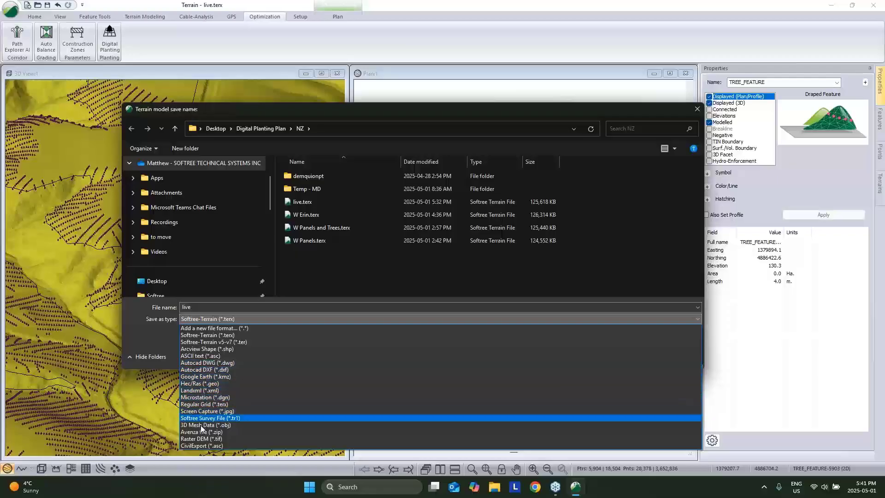
left_click(211, 349)
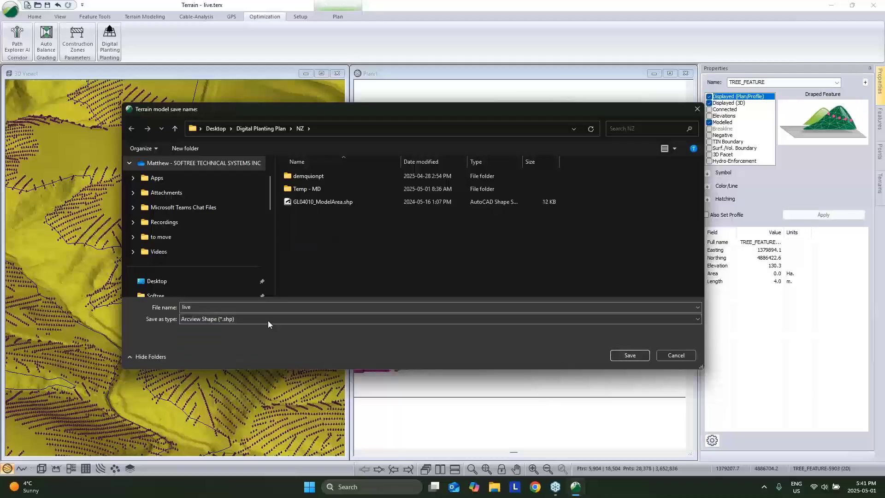
double_click(268, 307)
type("tree")
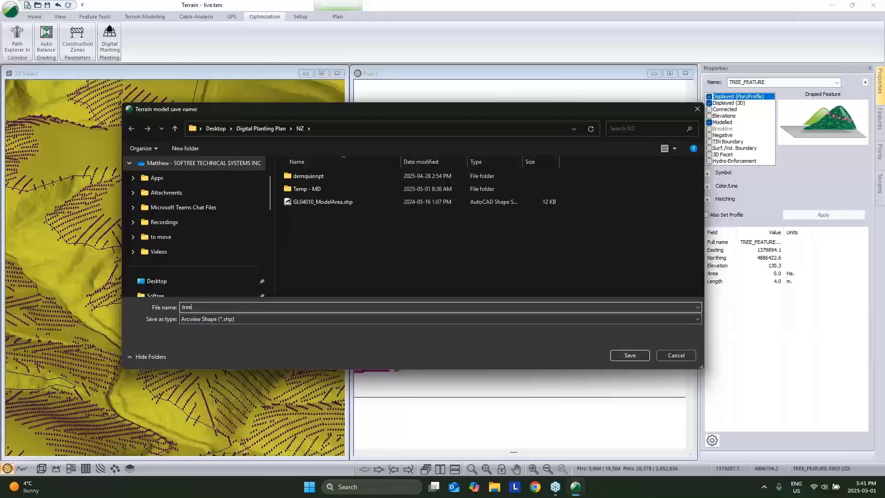
left_click(630, 356)
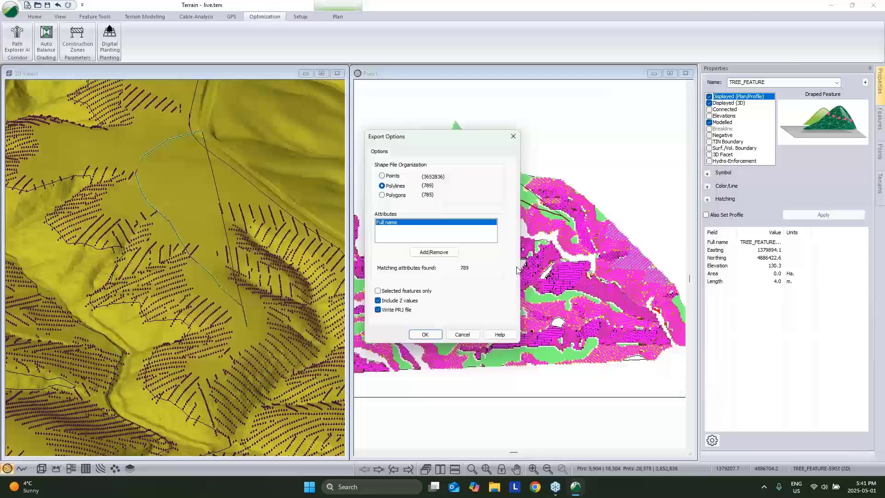
Limit the export to selected features as Points, then cancel it in Export Options.
left_click(385, 292)
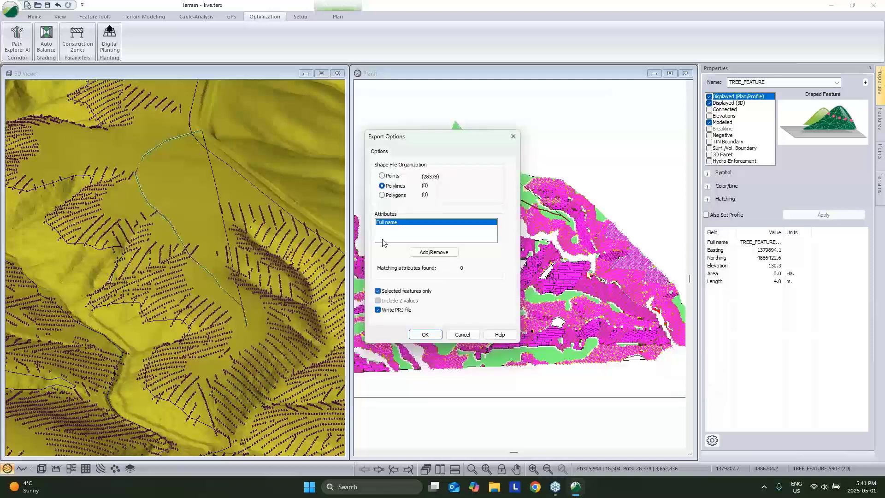
left_click(382, 177)
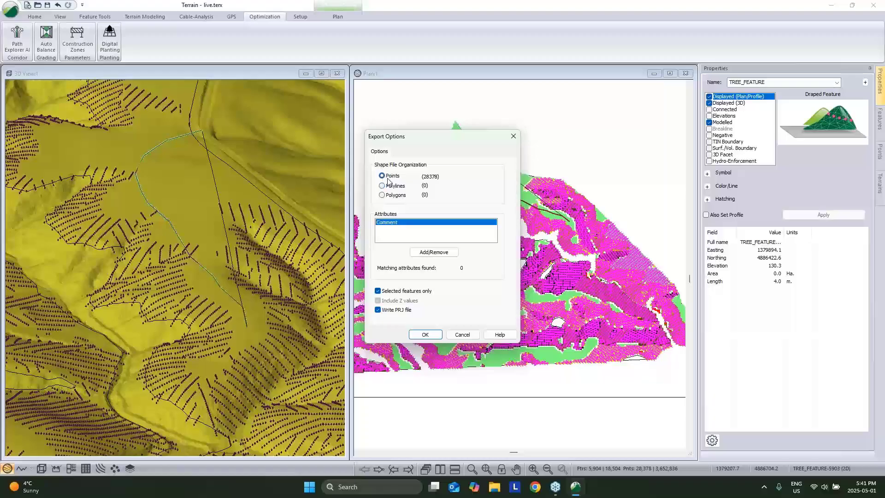
left_click(462, 335)
Clear the tree selection and zoom out to show the whole planting area.
left_click(545, 149)
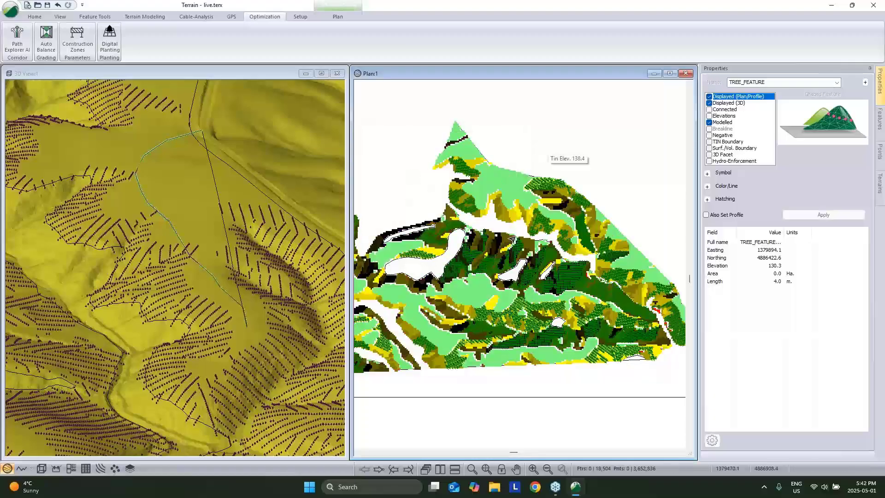
scroll(515, 286, "down", 2)
middle_click_drag(472, 276, 511, 282)
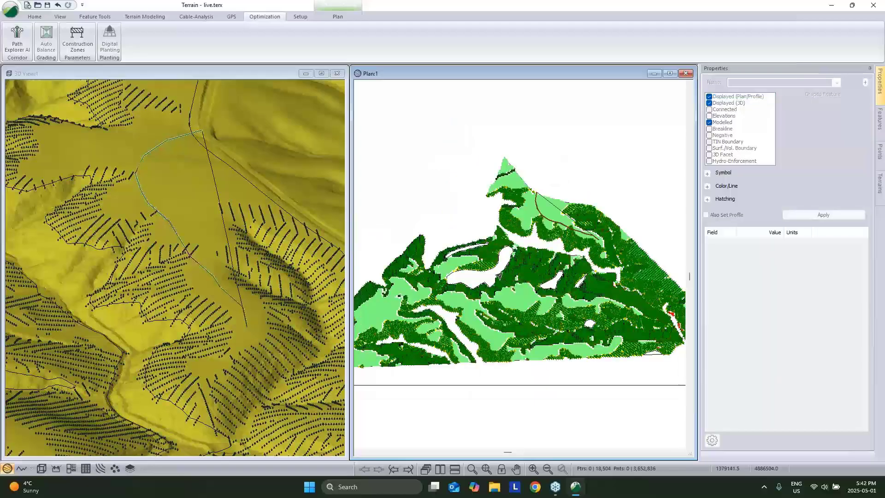
Try Select Feature(s) > By Layer, cancel it, and return to the Select Feature(s) submenu.
right_click(503, 272)
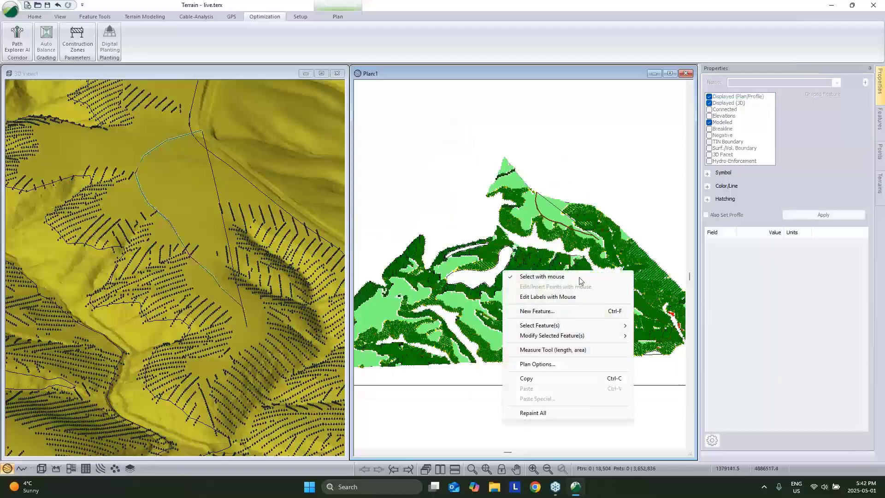
left_click(476, 187)
right_click(467, 184)
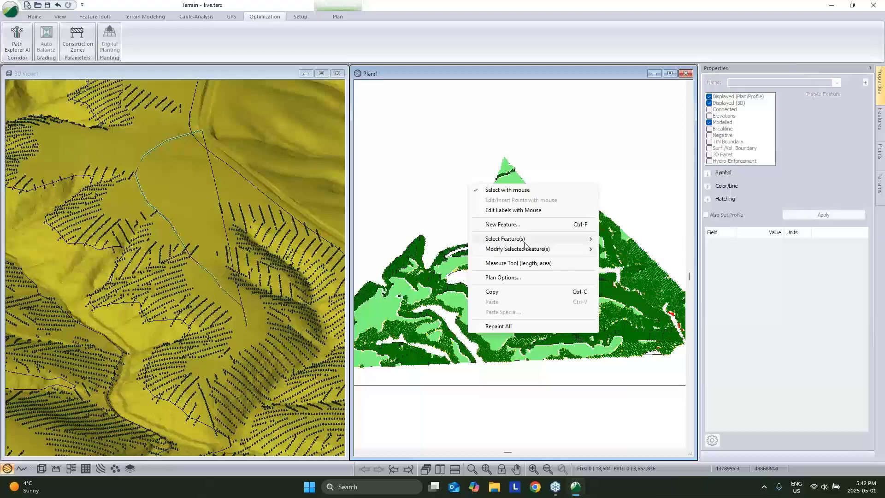
mouse_move(556, 241)
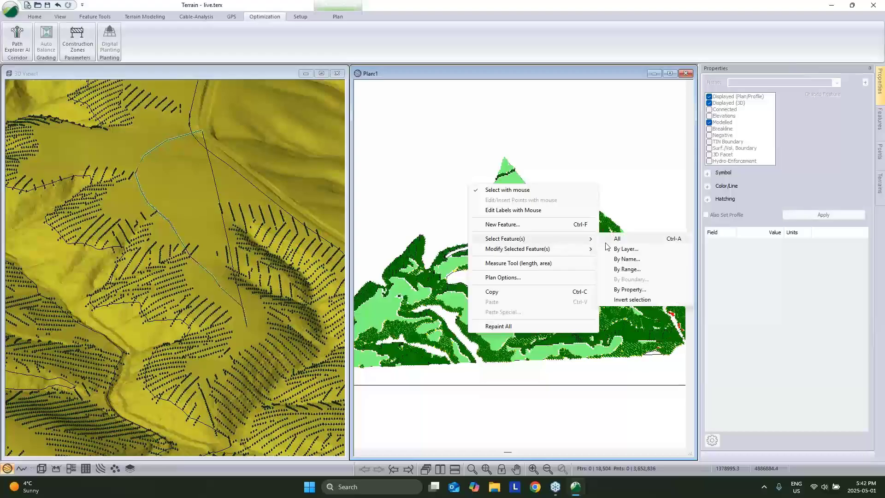
mouse_move(594, 248)
left_click(626, 249)
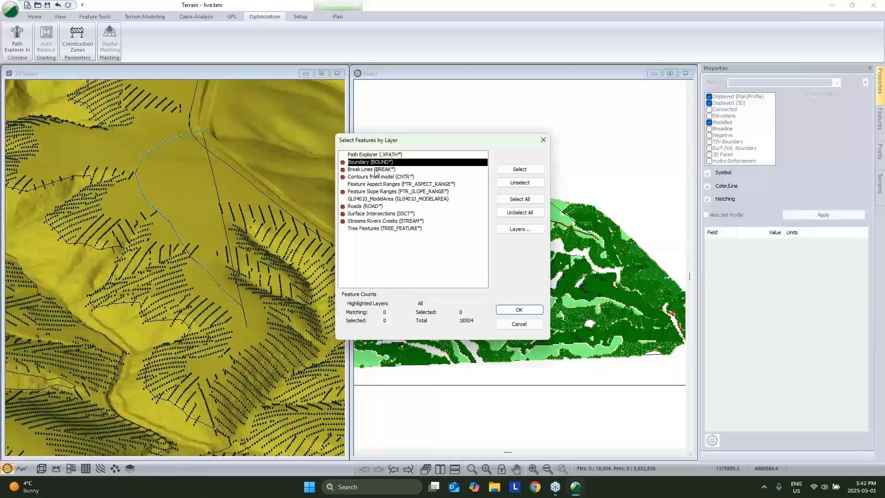
left_click(519, 325)
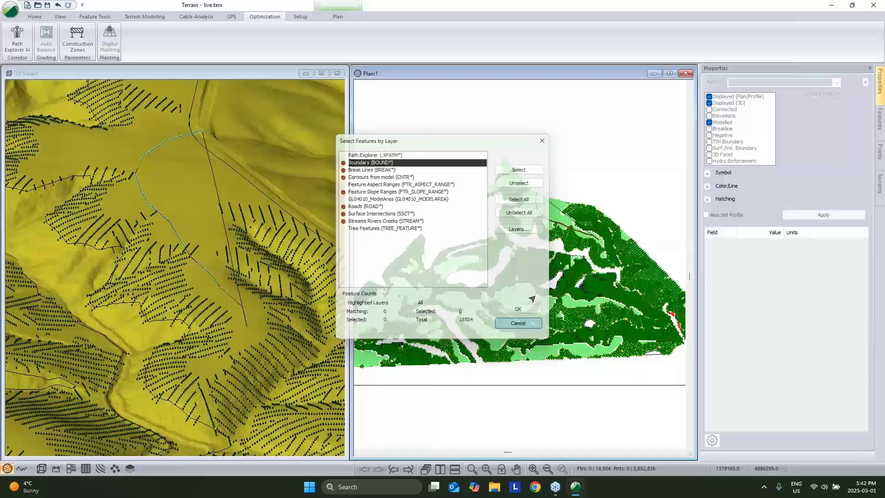
right_click(551, 169)
mouse_move(608, 224)
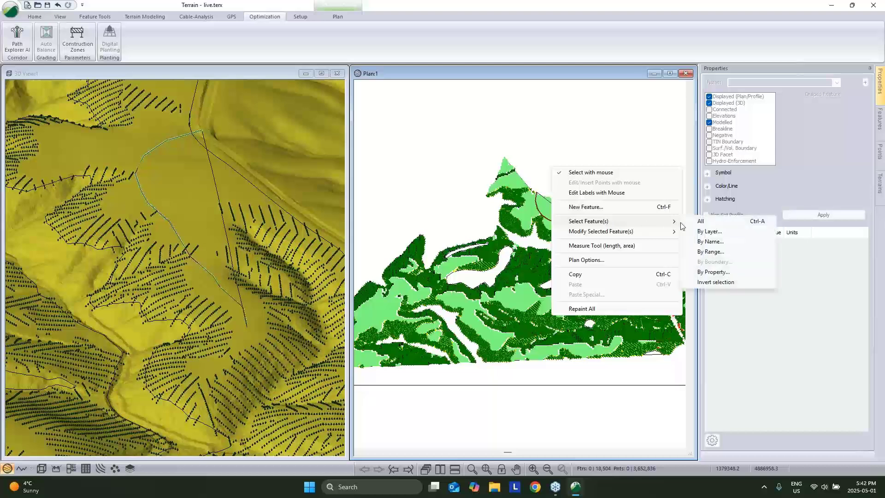
In Select by Name, highlight LIMIT-0 and NOGO-0 and select the NOGO features by name pattern.
left_click(711, 242)
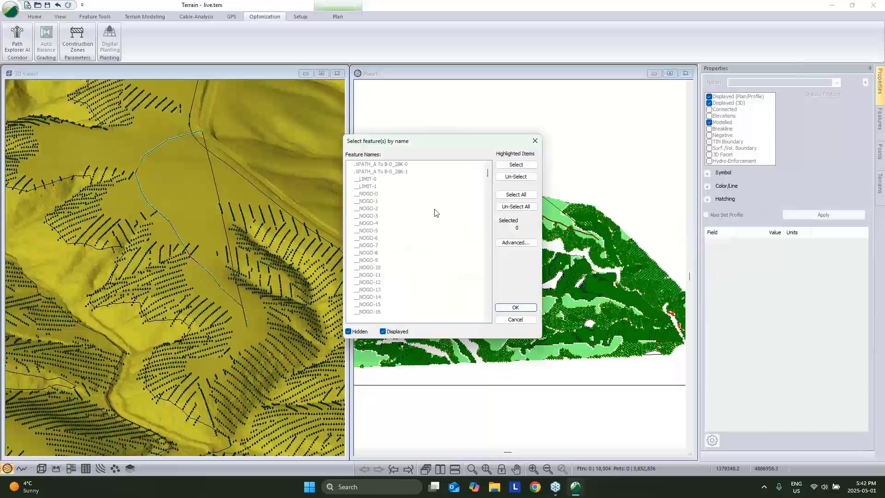
left_click(379, 179)
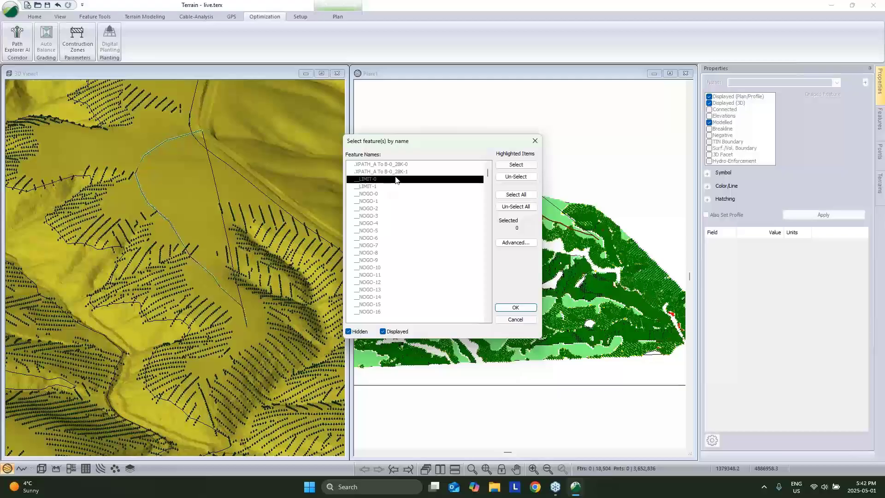
scroll(403, 194, "down", 17)
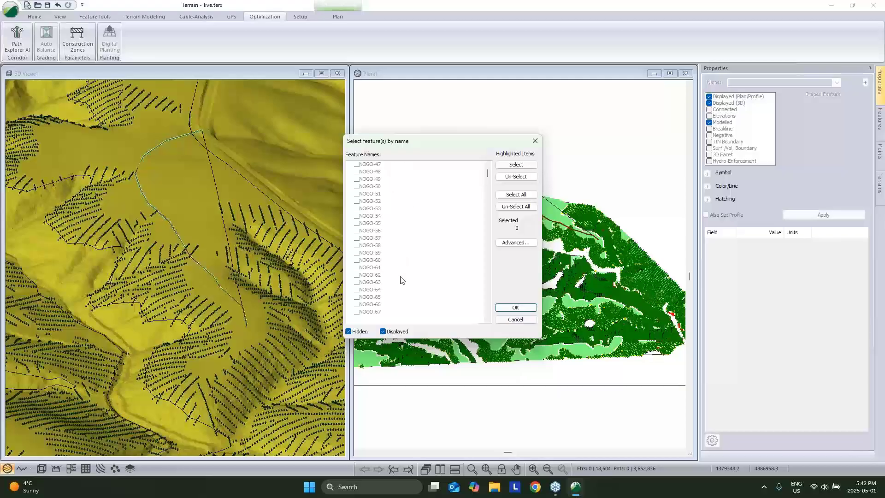
scroll(416, 279, "down", 2)
scroll(369, 213, "up", 9)
left_click(370, 194)
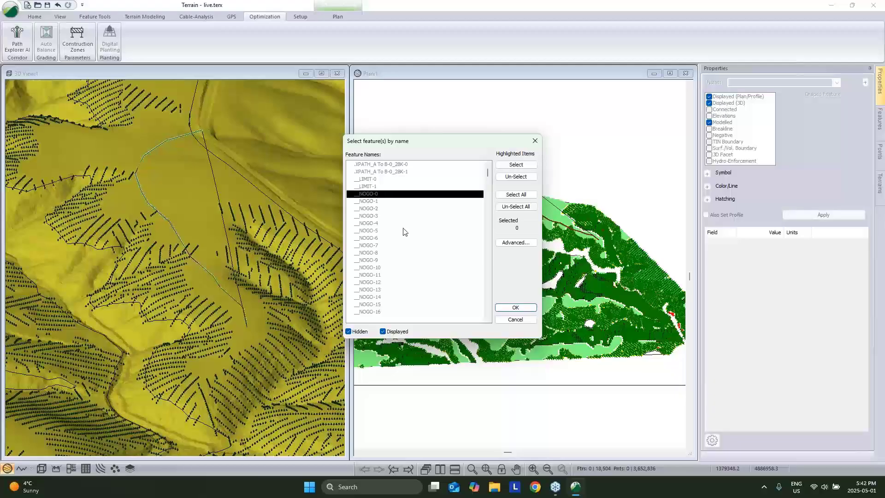
left_click(513, 244)
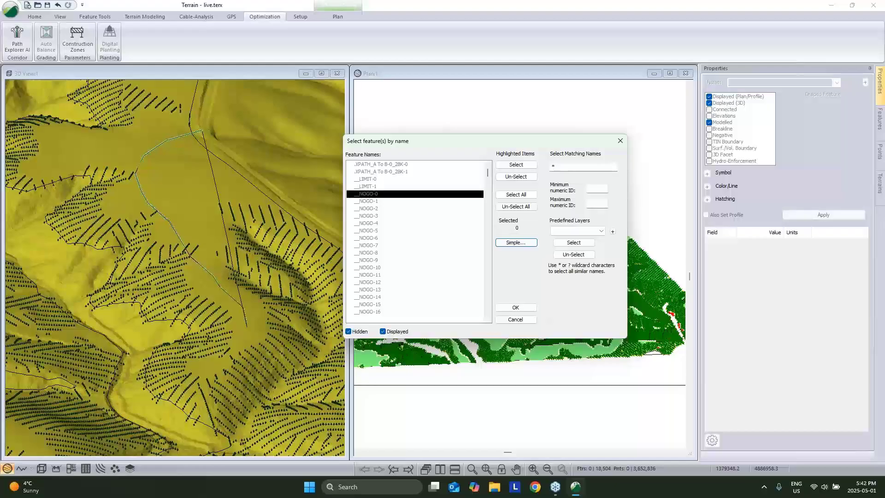
left_click(553, 166)
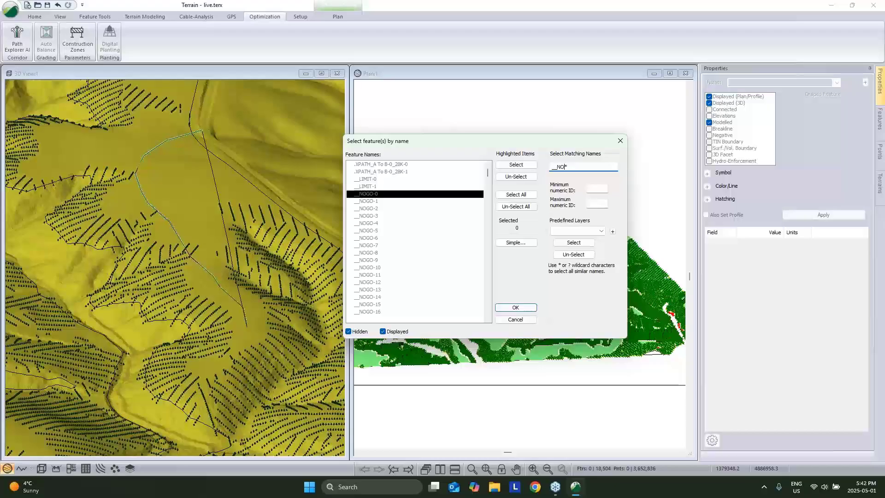
left_click(562, 244)
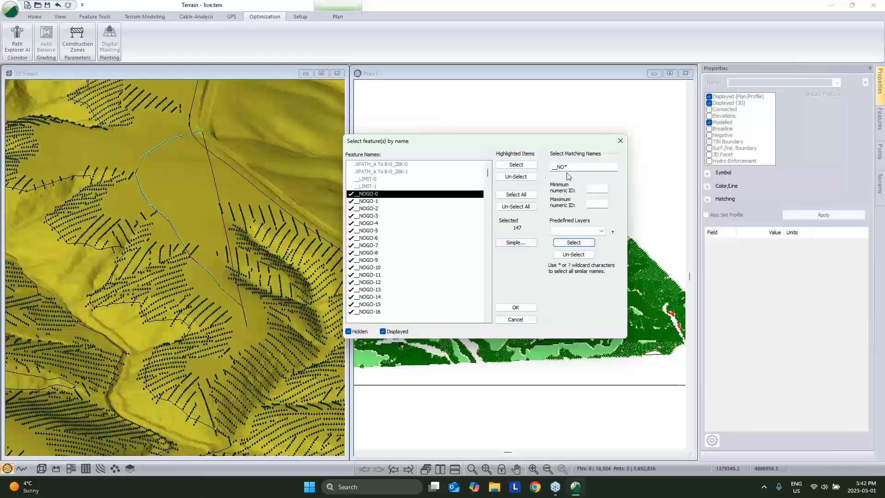
Select all Feature Aspect Ranges features from Predefined Layers and confirm with OK.
left_click(571, 230)
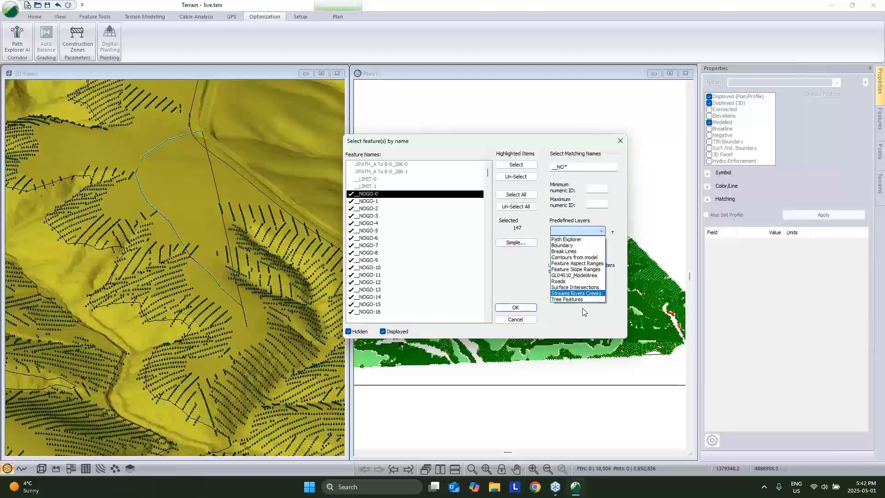
left_click(577, 263)
left_click(574, 242)
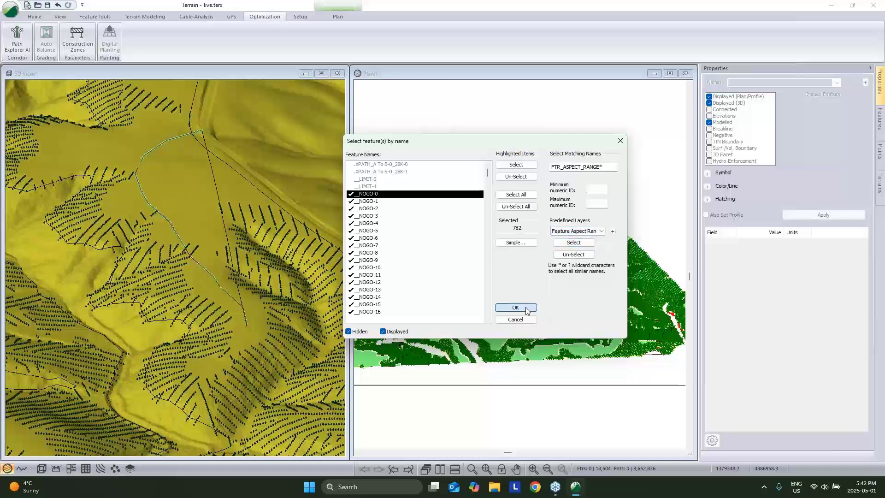
left_click(516, 308)
Uncheck Displayed (Plan/Profile) and Displayed (3D) for the aspect-range features and apply.
left_click(710, 97)
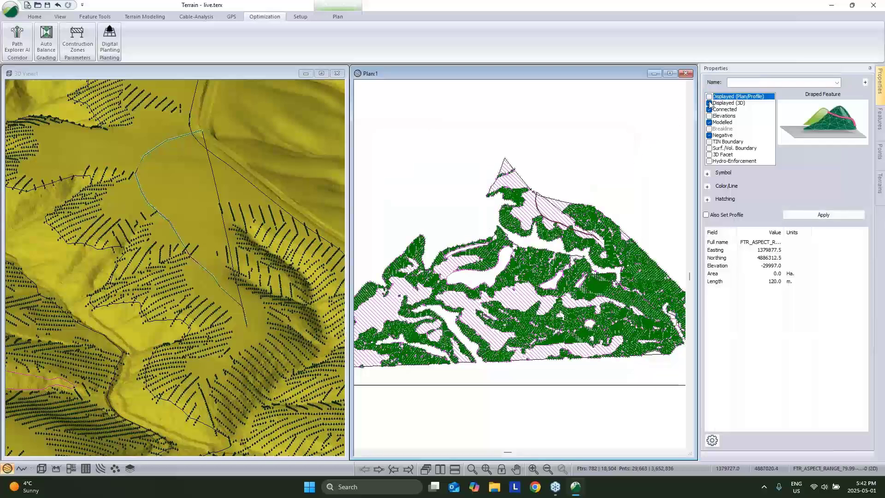
left_click(710, 104)
left_click(804, 214)
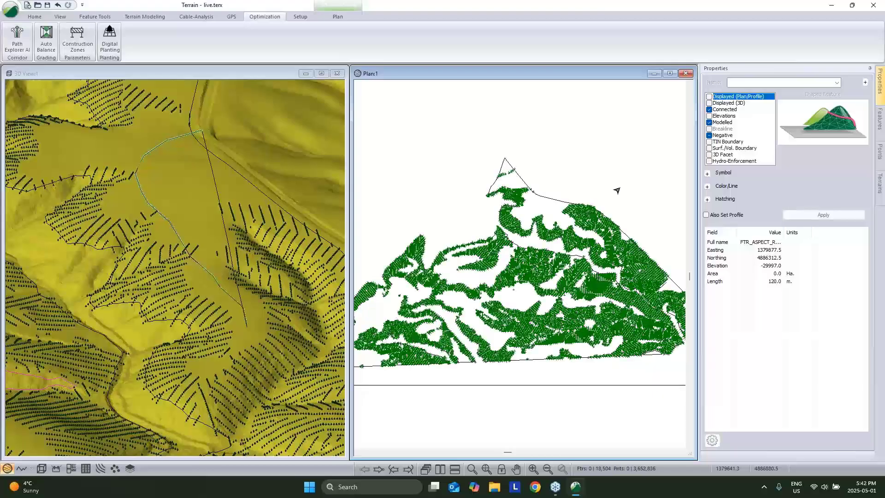
Clear the feature selection and zoom out the plan view.
left_click(532, 187)
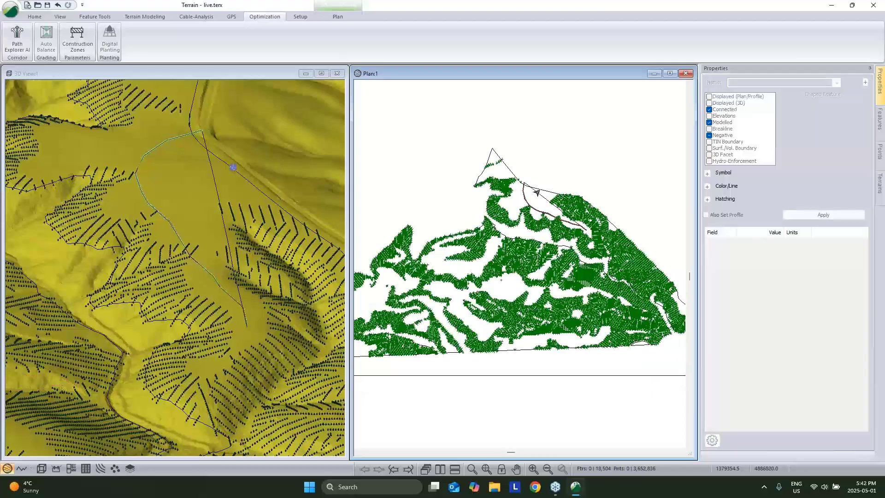
left_click(532, 187)
left_click(578, 168)
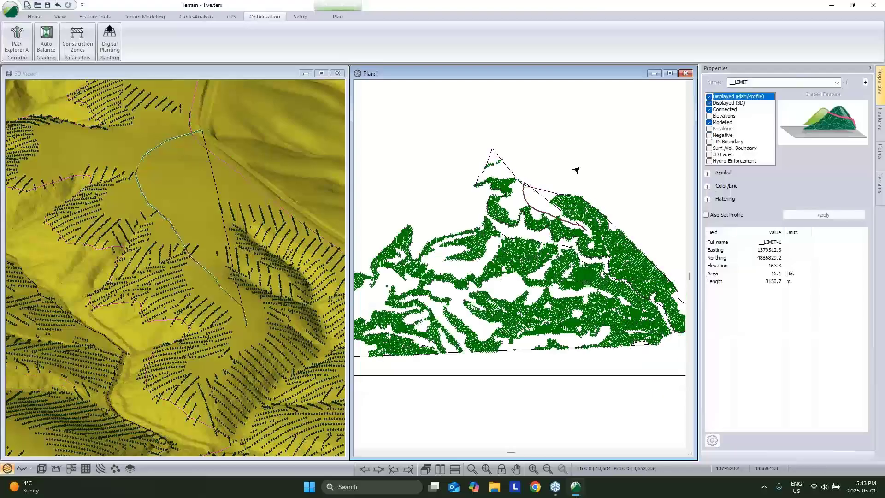
scroll(535, 173, "down", 1)
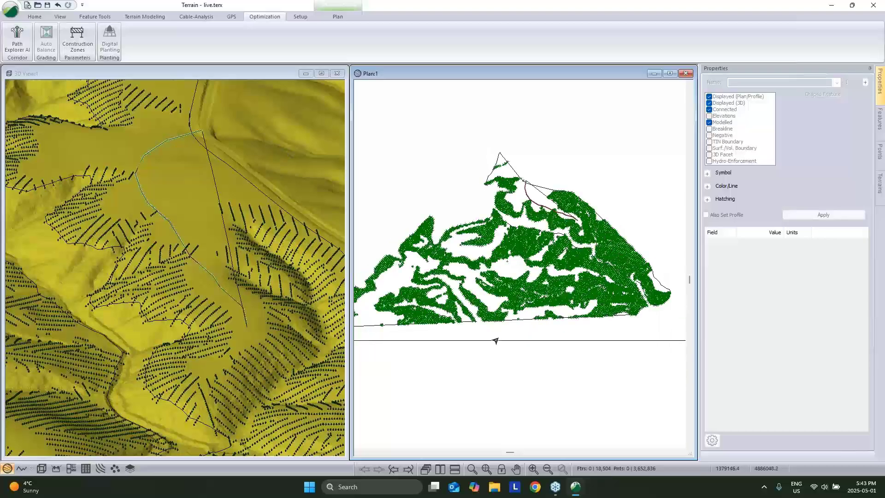
middle_click_drag(518, 189, 548, 194)
scroll(547, 196, "down", 1)
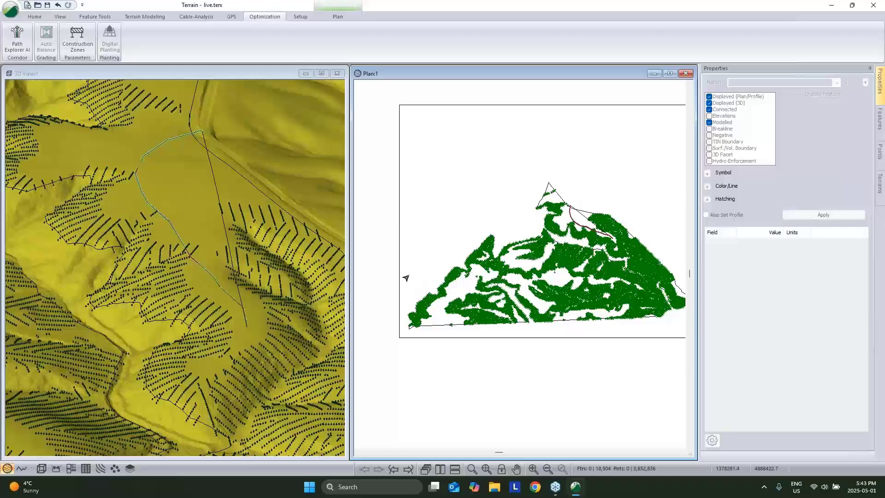
Browse background file options in Plan Window Options without adding any, then close it.
right_click(432, 253)
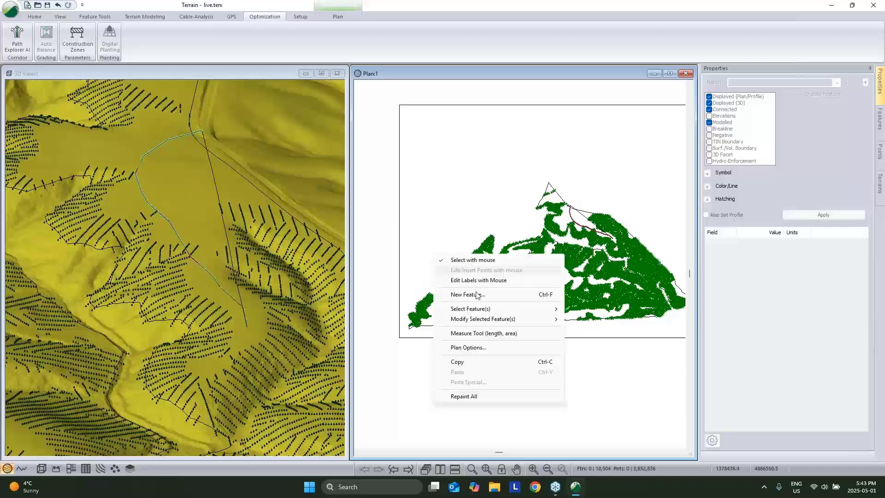
left_click(469, 347)
left_click(511, 235)
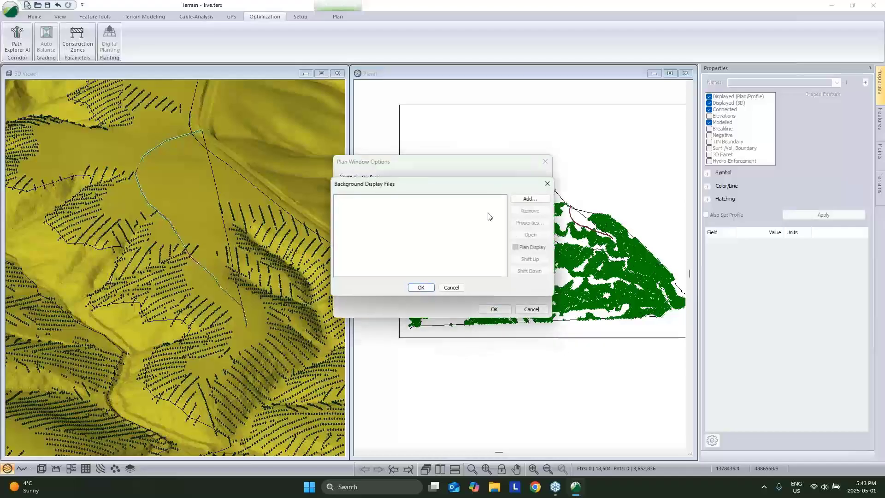
left_click(527, 196)
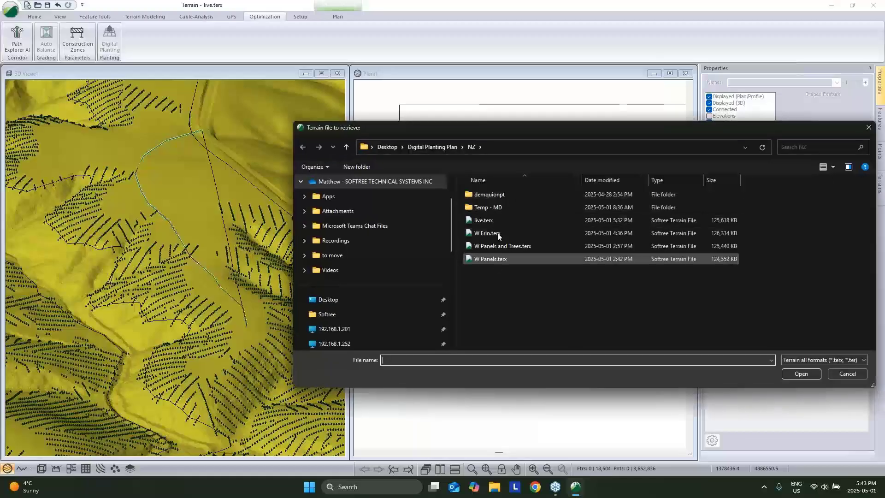
double_click(485, 209)
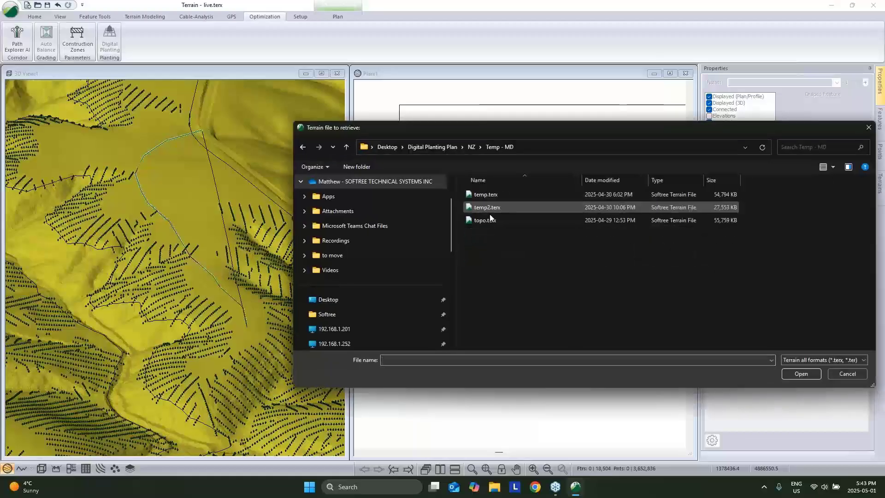
left_click(442, 147)
left_click(843, 374)
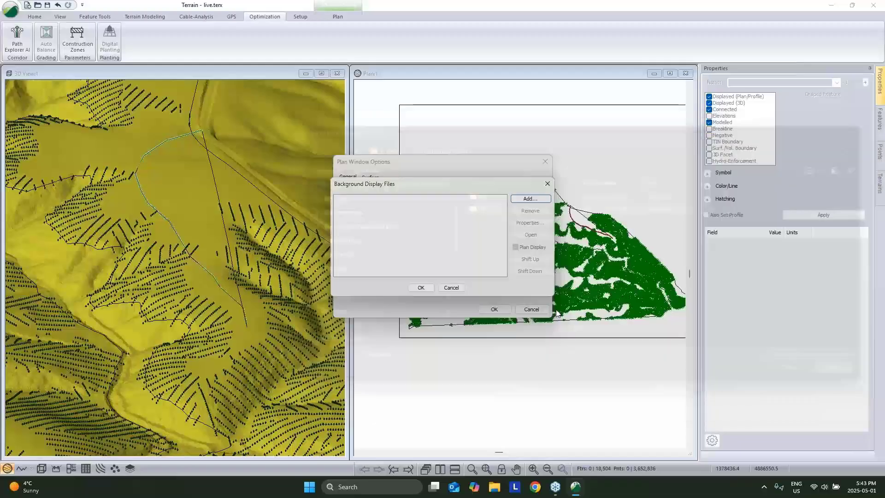
left_click(450, 289)
left_click(494, 309)
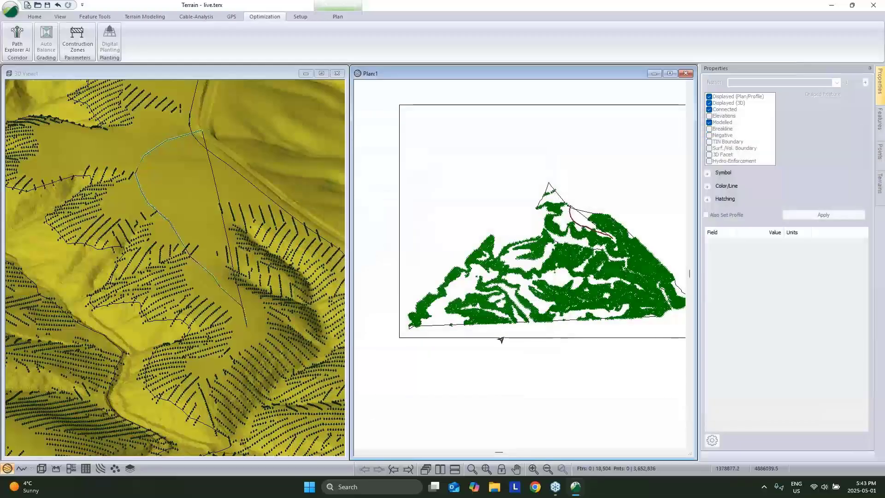
Select the __LIMIT-1 planting boundary in the plan.
left_click(399, 338)
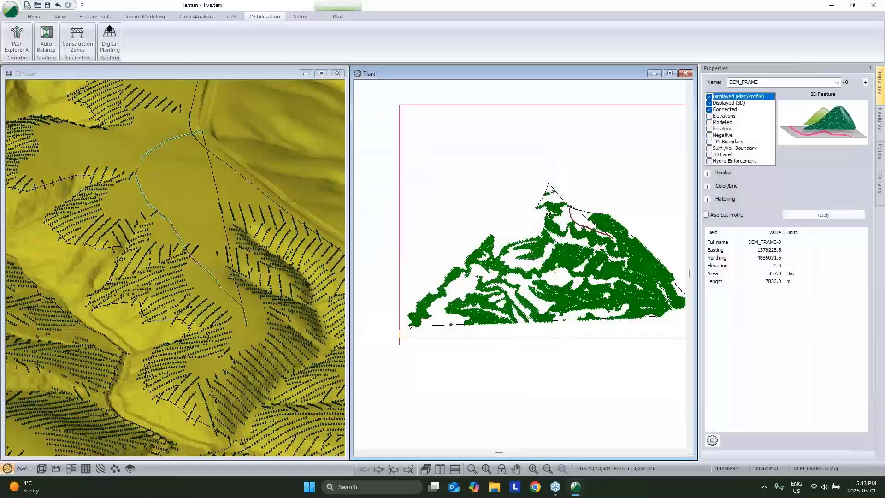
left_click(589, 211)
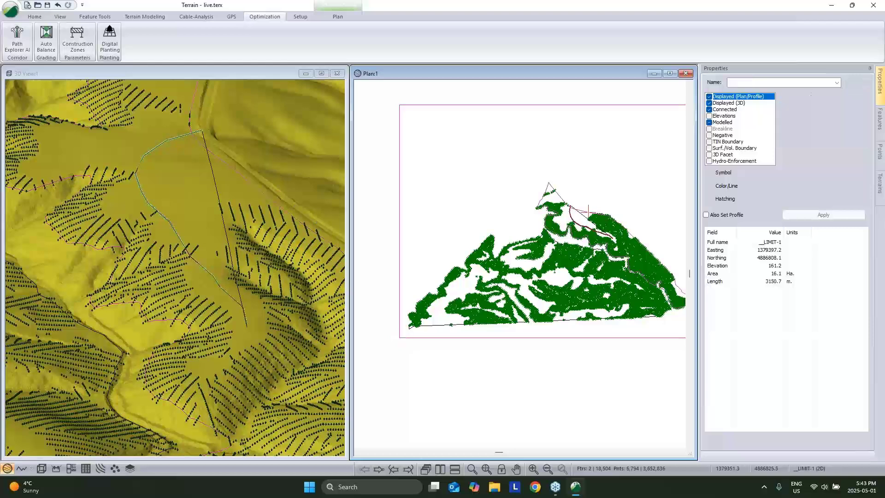
left_click(35, 17)
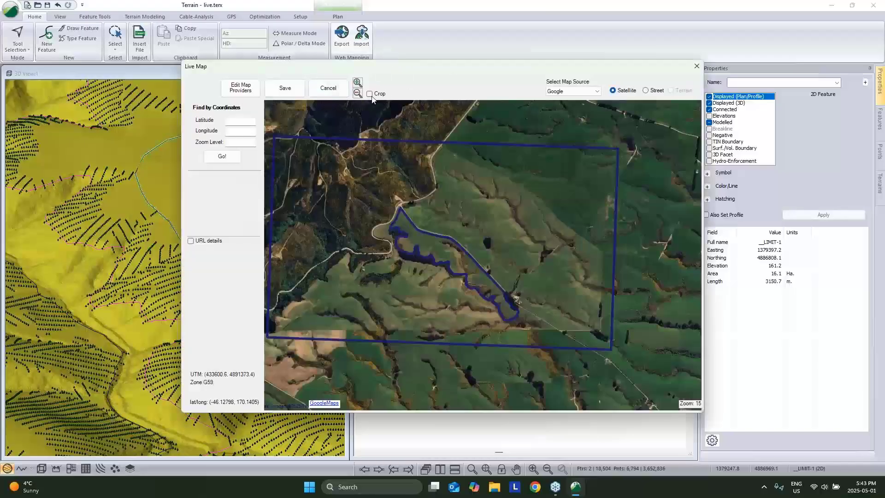
Crop the satellite map around the planting boundary and save it at zoom level 18, accepting the tile warning.
left_click(370, 94)
left_click_drag(271, 161, 536, 360)
left_click(291, 84)
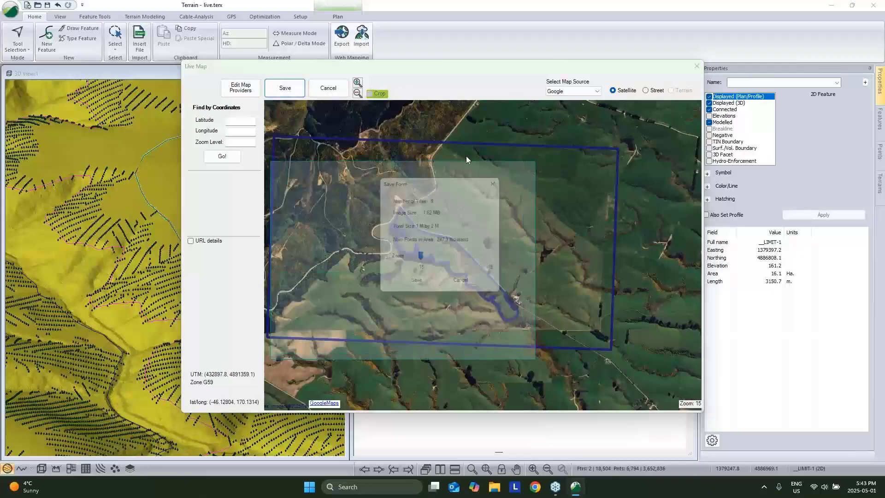
left_click_drag(422, 260, 472, 260)
left_click(417, 285)
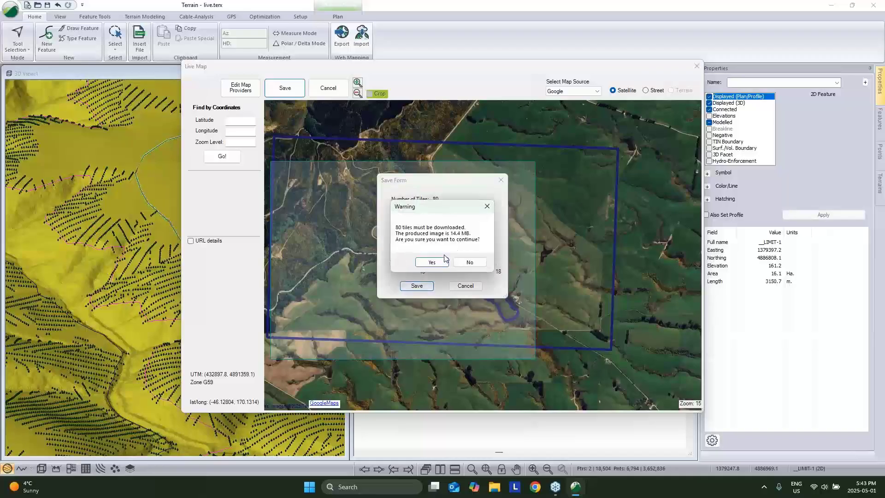
left_click(432, 262)
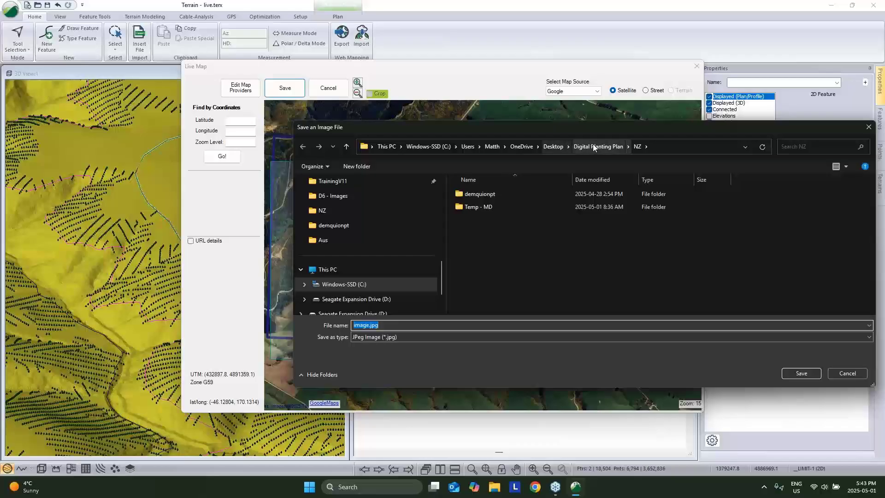
Save the stitched image as image.jpg, apply its coordinate transformation, dismiss warnings, and deselect the boundary.
left_click(793, 373)
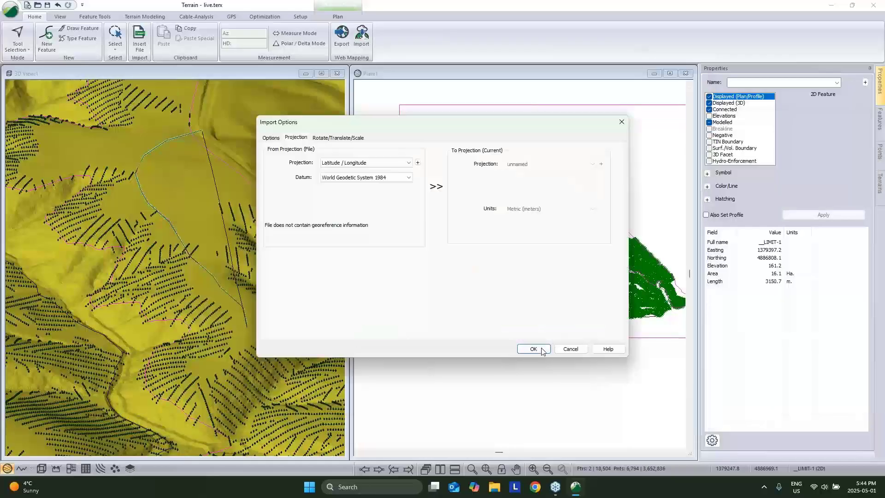
left_click(542, 349)
left_click(399, 311)
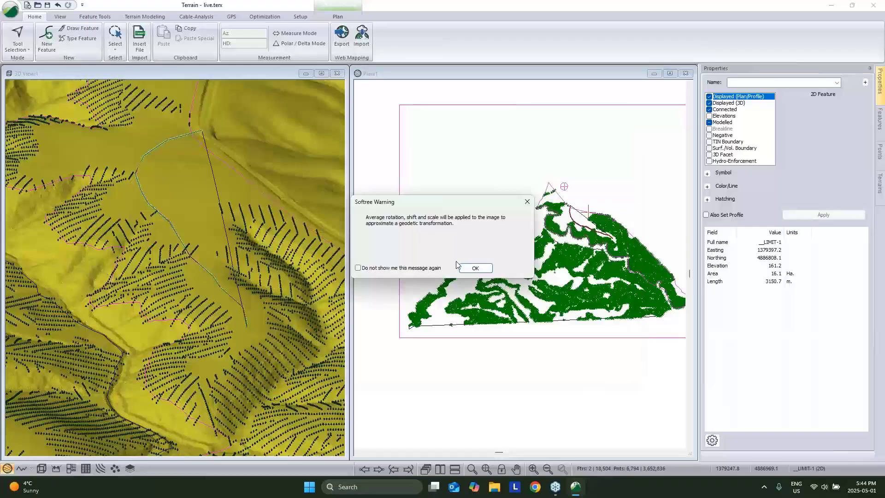
left_click(475, 269)
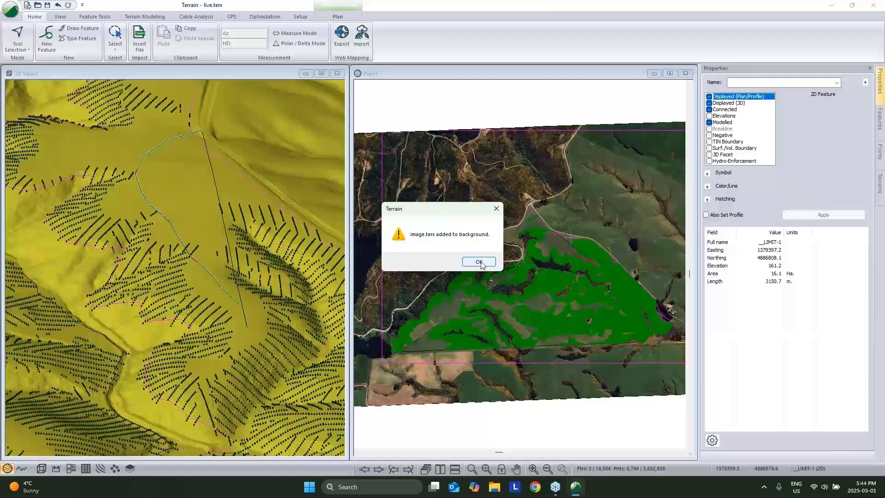
left_click(476, 261)
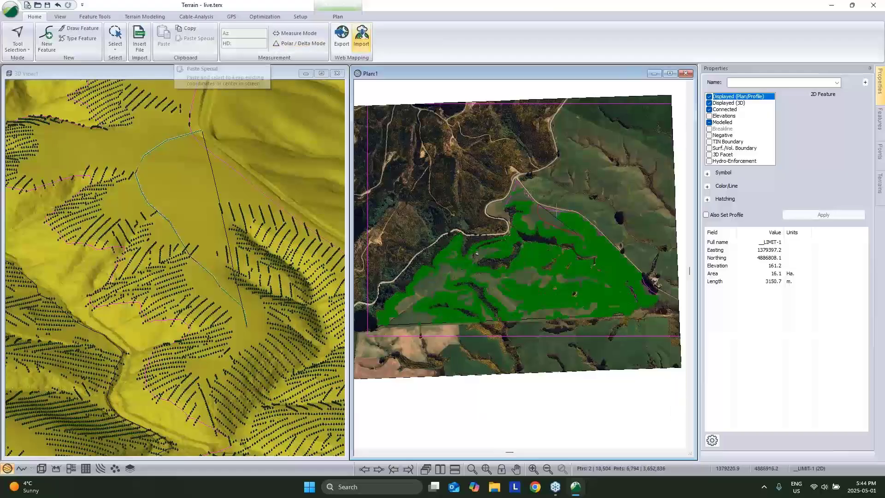
left_click(509, 203)
left_click(558, 192)
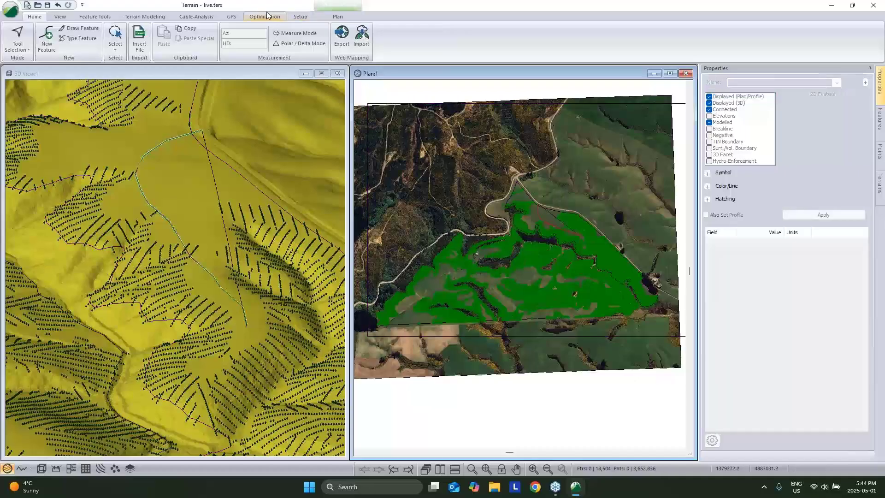
Retrieve the FGR - Planting Plan.ilt screen layout from Desktop > Digital Planting Plan.
left_click(60, 17)
left_click(385, 39)
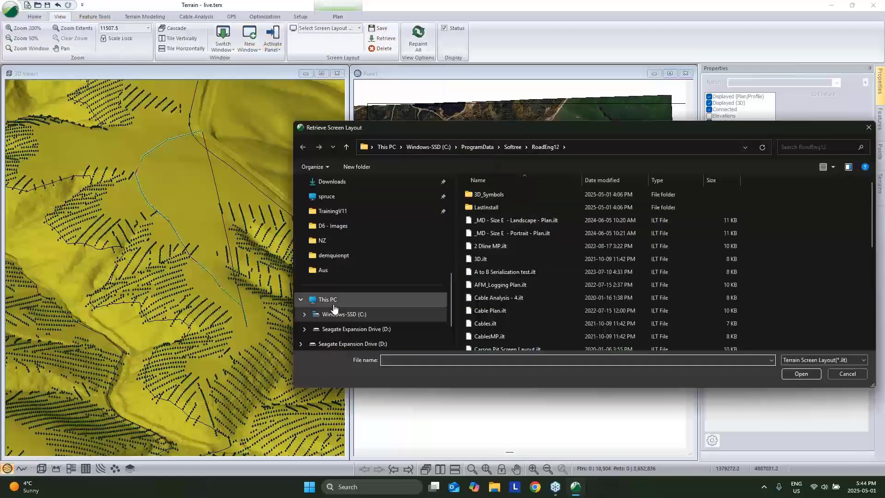
scroll(341, 253, "up", 4)
scroll(343, 248, "down", 3)
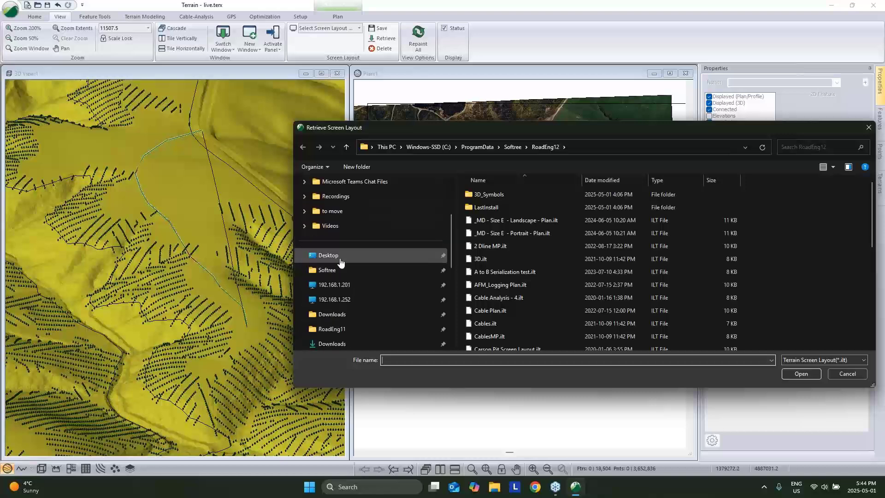
left_click(343, 254)
double_click(495, 247)
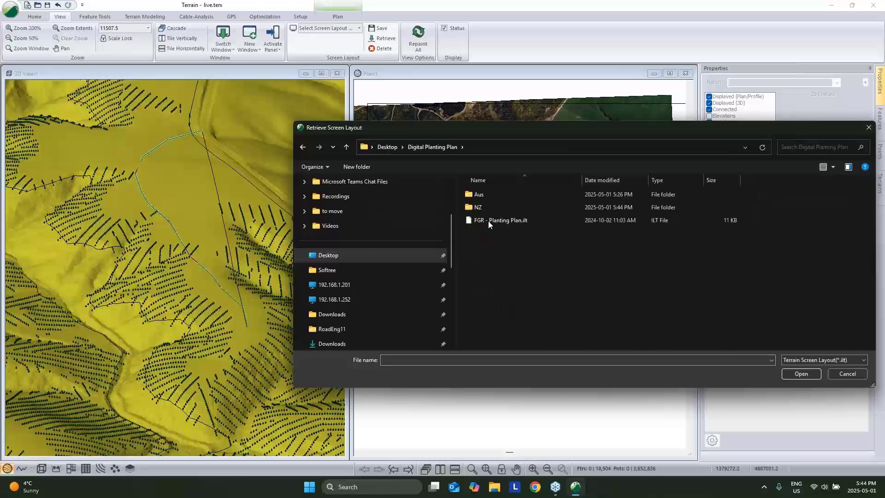
left_click(490, 220)
left_click(809, 371)
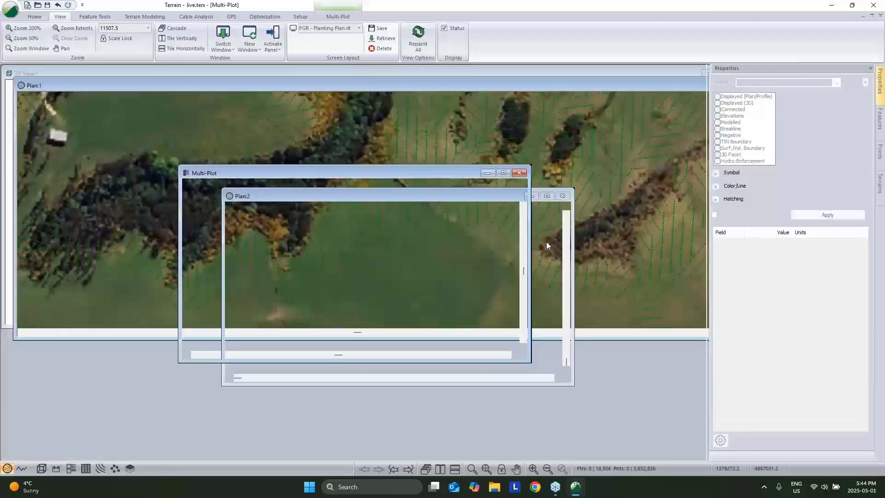
Zoom out and centre the multi-plot planting plan page, then open the file menu.
scroll(453, 259, "down", 10)
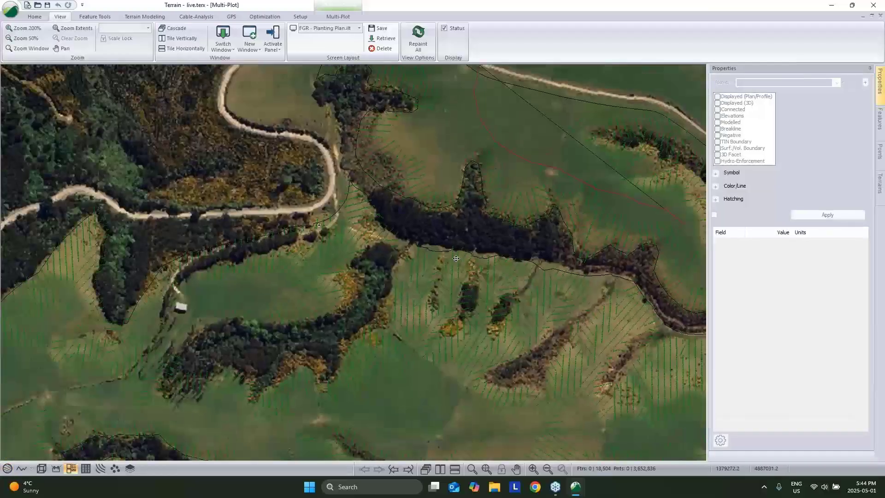
scroll(453, 258, "down", 1)
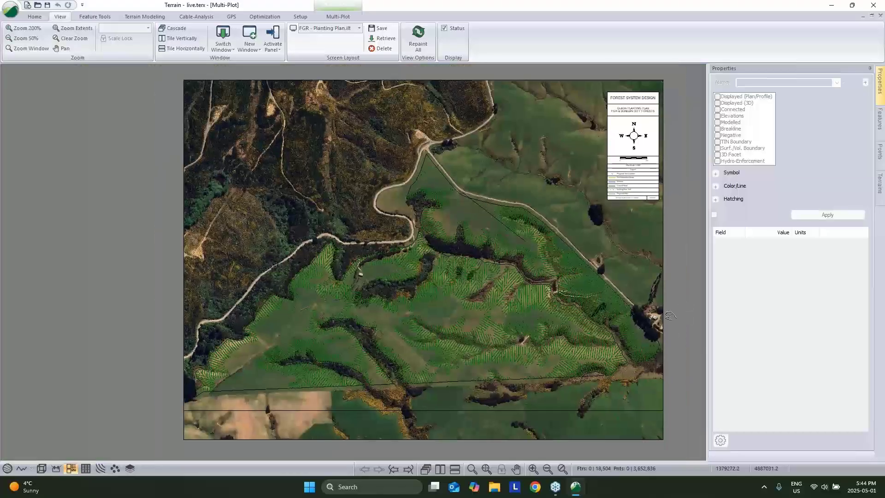
middle_click_drag(670, 316, 656, 329)
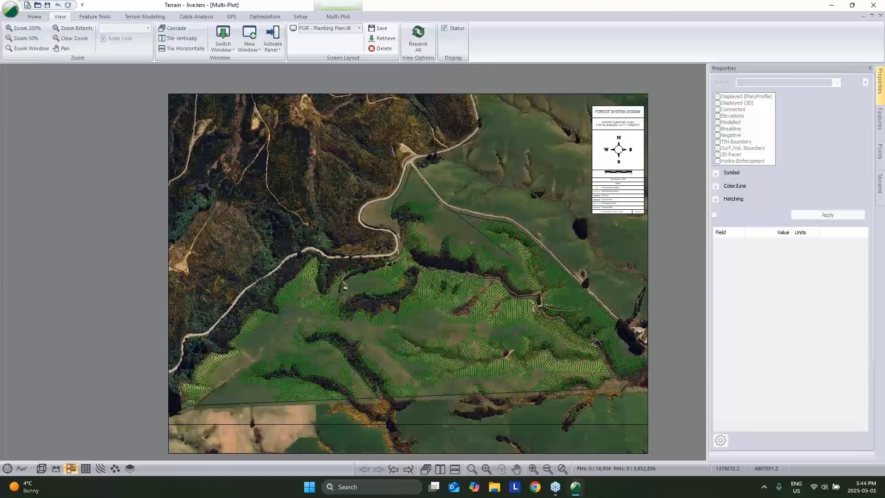
middle_click_drag(595, 343, 579, 330)
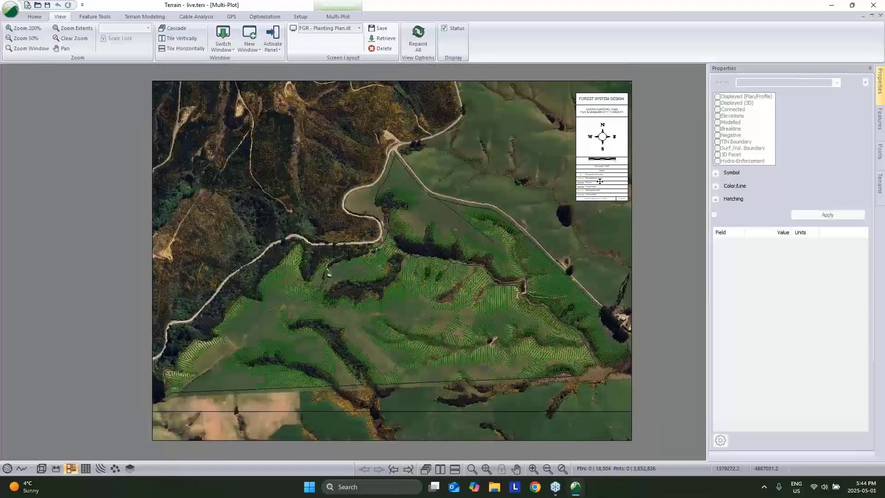
left_click(13, 8)
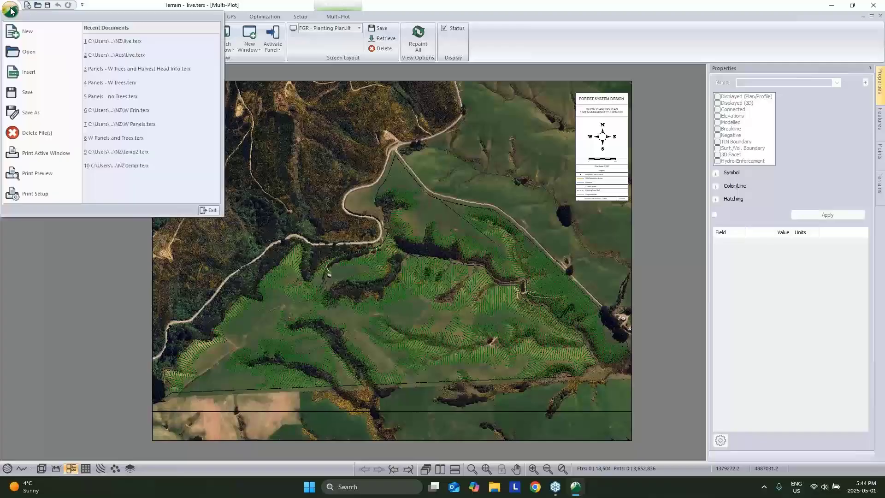
Review the Save As export formats, leaving Arcview Shape selected, and cancel without saving.
left_click(31, 113)
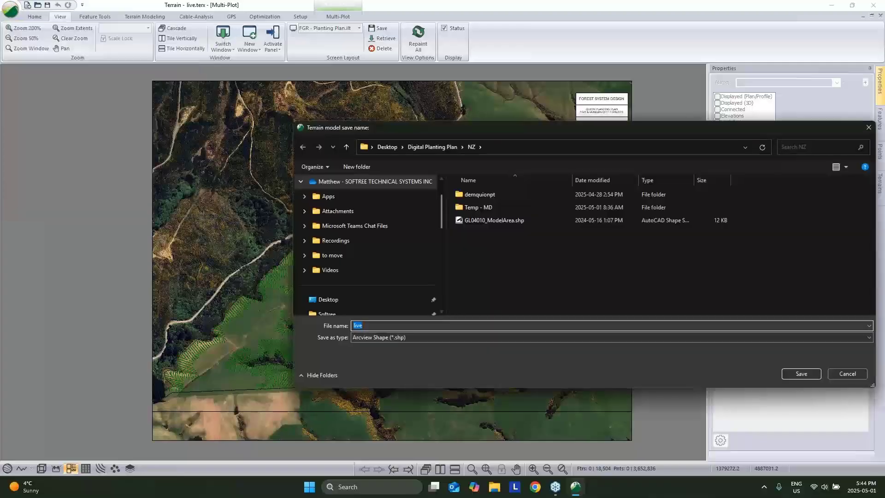
left_click(423, 337)
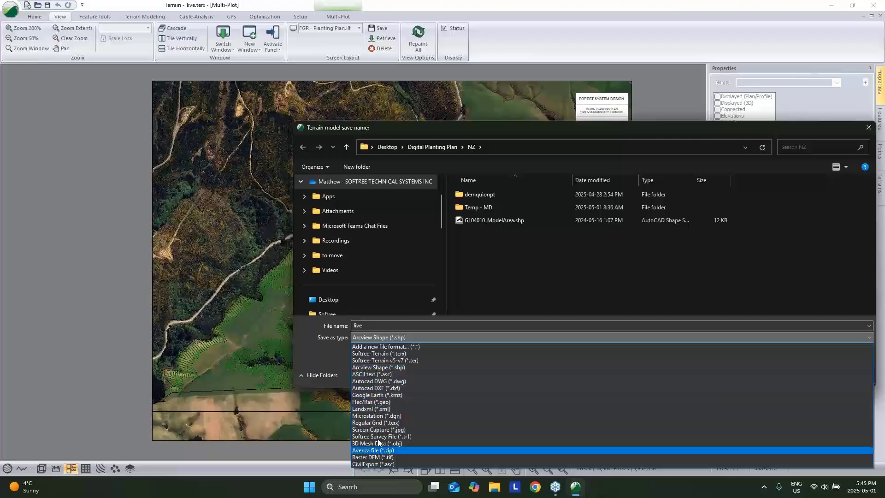
left_click(322, 350)
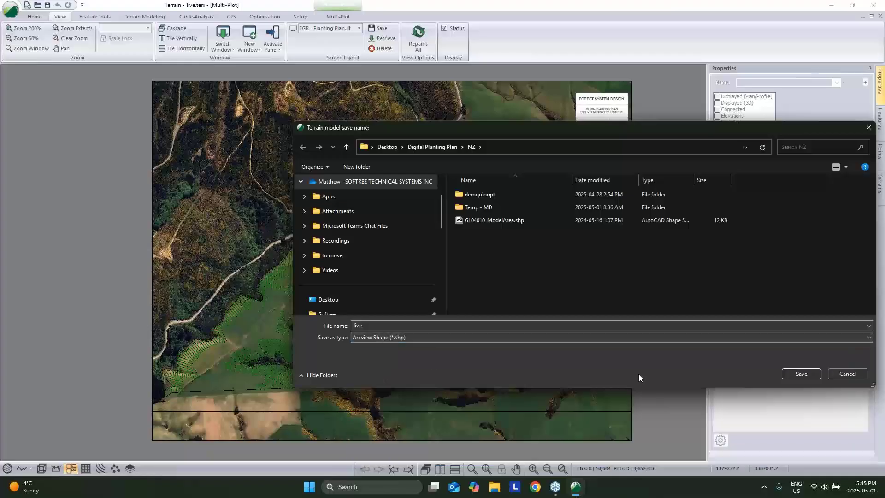
left_click(848, 374)
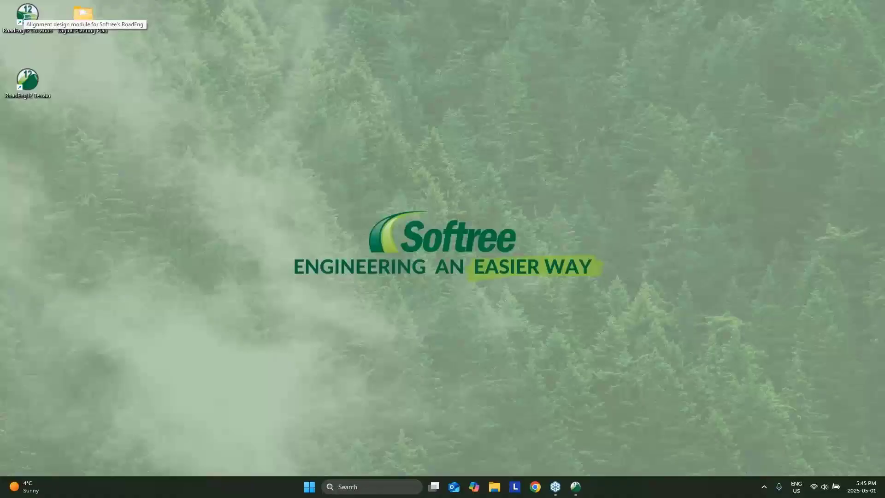
Launch RoadEng Location and start a new Location project.
double_click(24, 13)
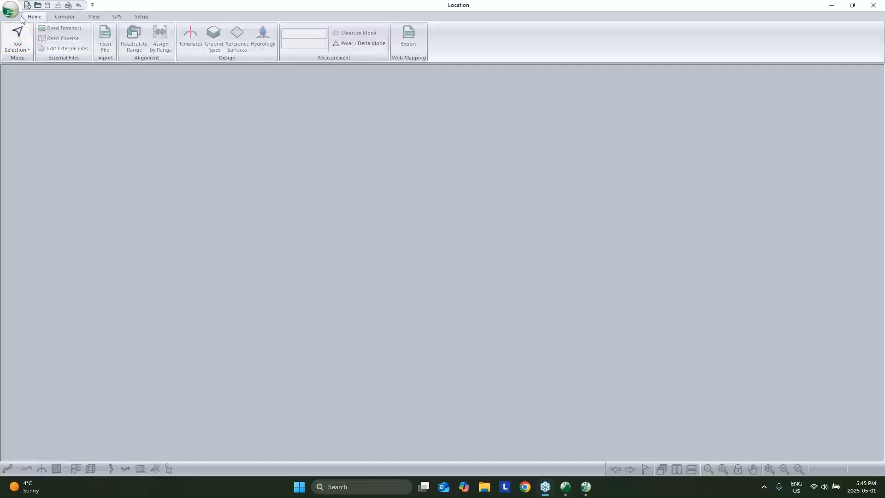
left_click(18, 12)
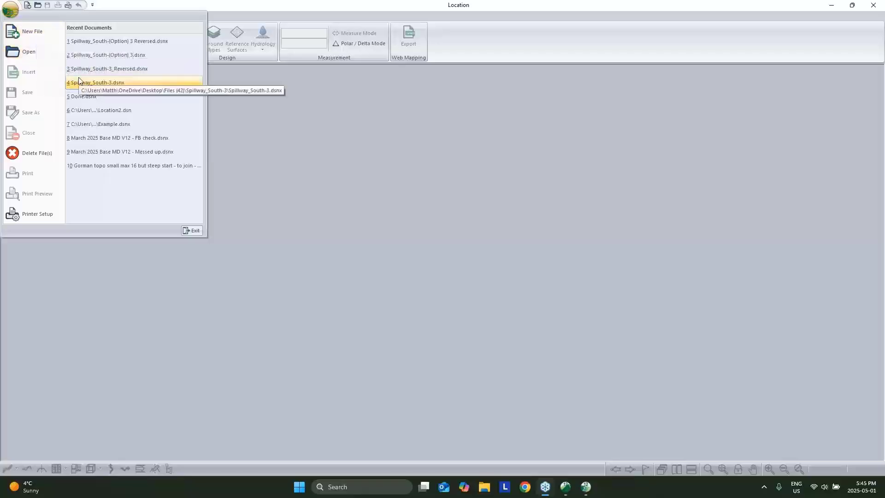
left_click(39, 42)
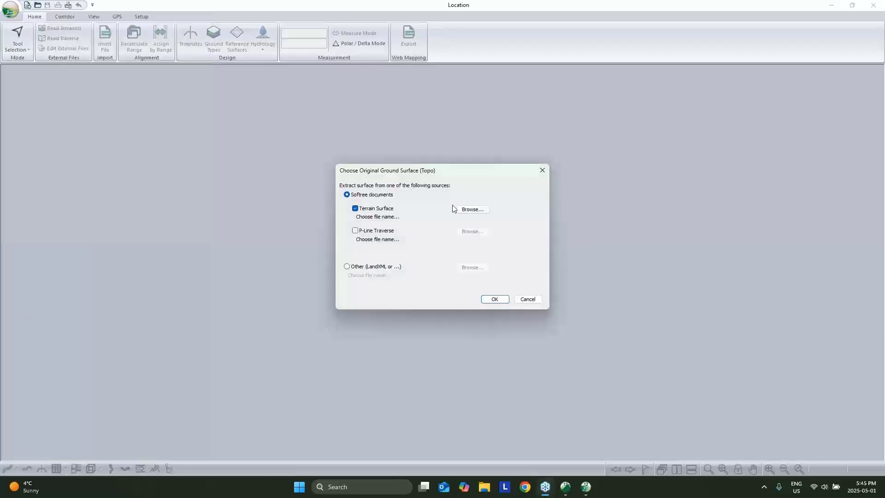
Load live.terx from Desktop > Digital Planting Plan > NZ as the terrain, accepting the ground surface options.
left_click(477, 212)
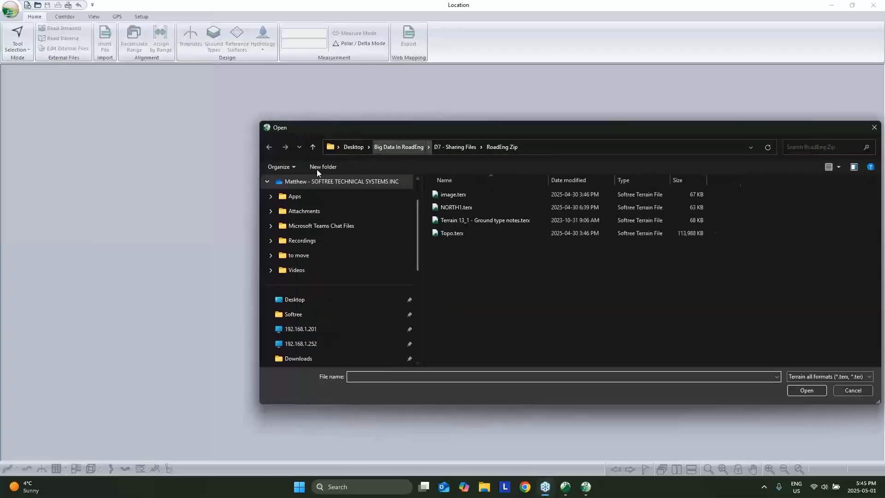
scroll(317, 212, "up", 1)
scroll(303, 231, "down", 2)
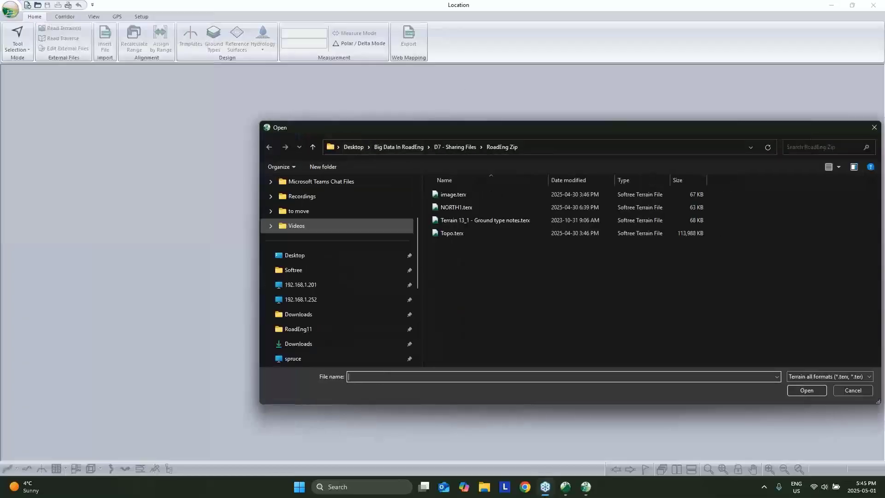
left_click(303, 257)
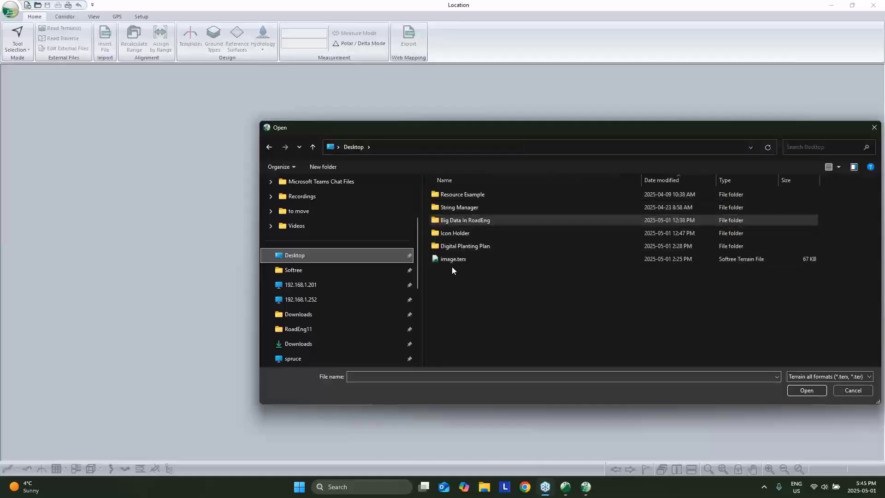
double_click(455, 248)
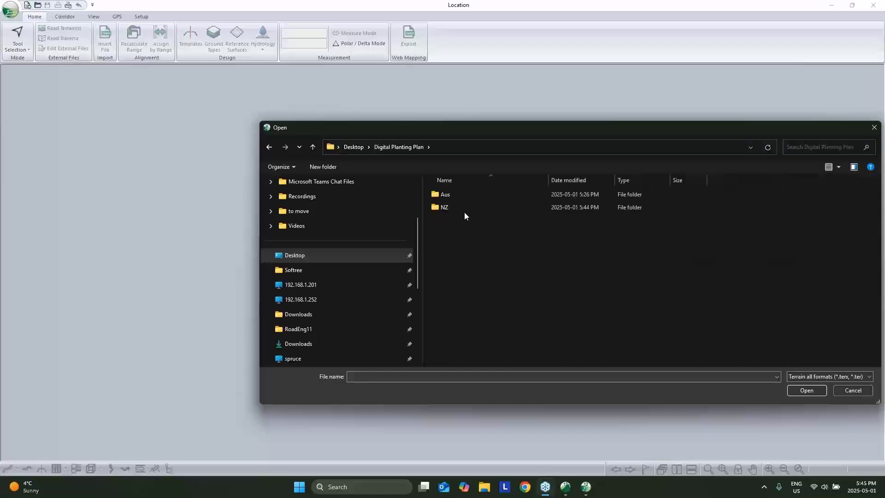
double_click(464, 212)
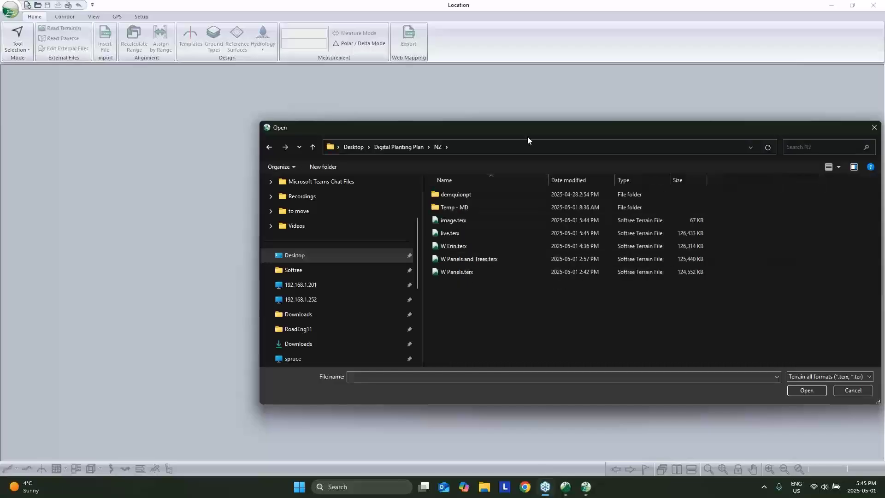
left_click_drag(509, 135, 327, 136)
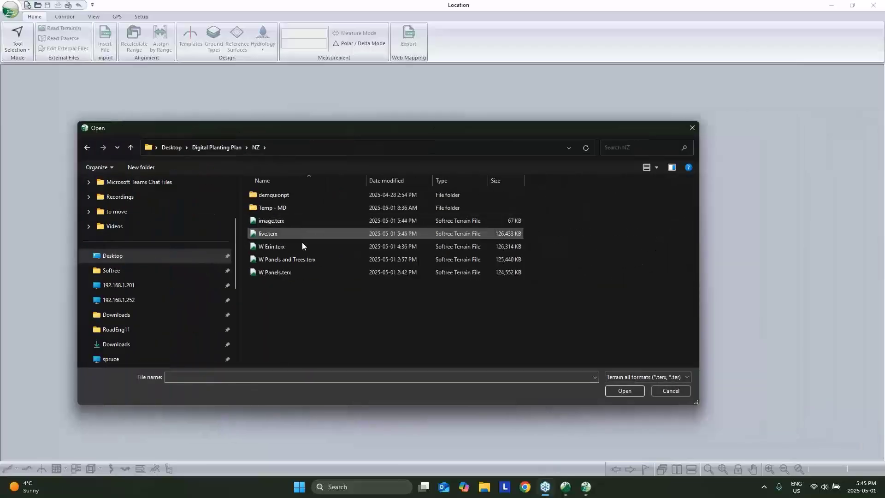
left_click(286, 234)
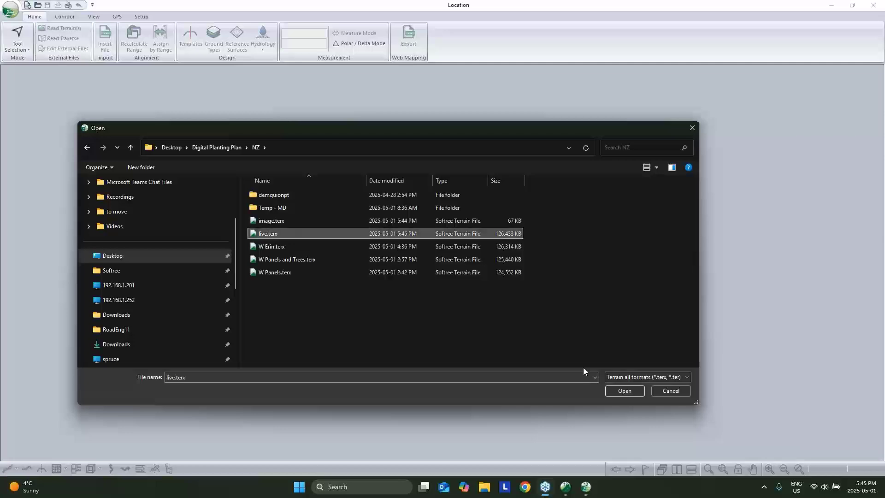
left_click(621, 390)
left_click(498, 301)
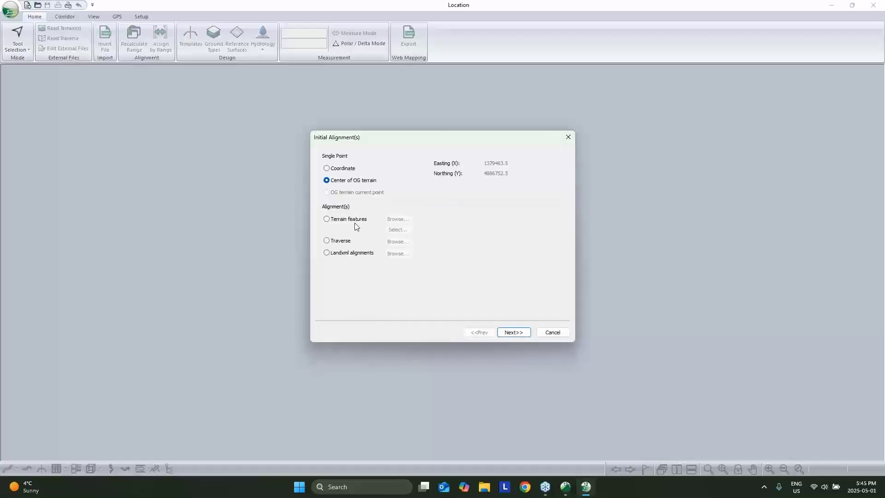
Create the initial alignment from the .XPATH_A To B-0_28K-0 path terrain feature.
left_click(355, 221)
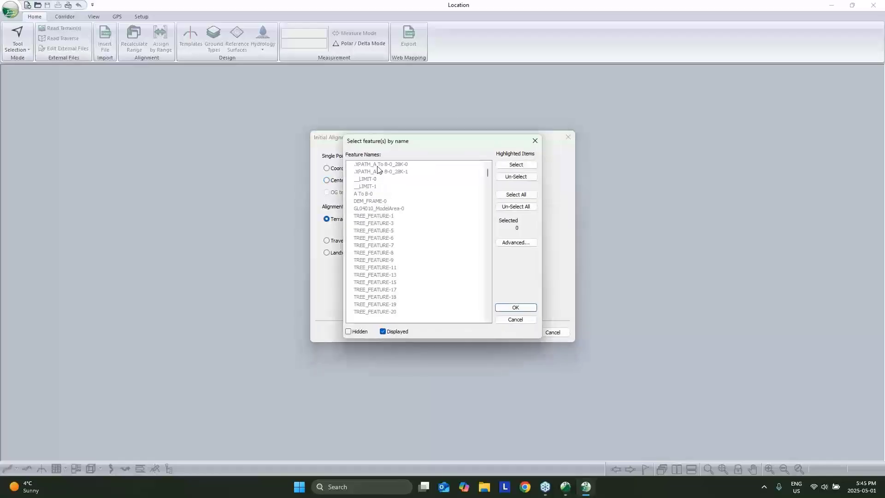
left_click(378, 165)
left_click(527, 310)
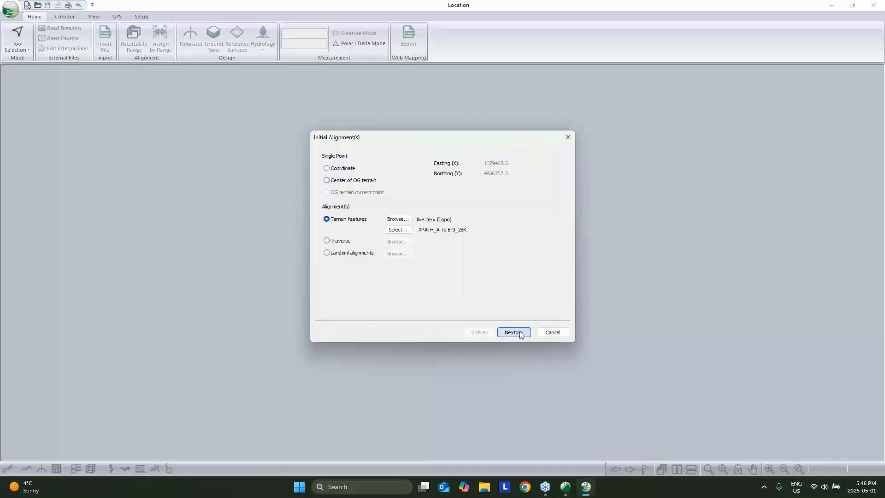
left_click(519, 334)
left_click(514, 333)
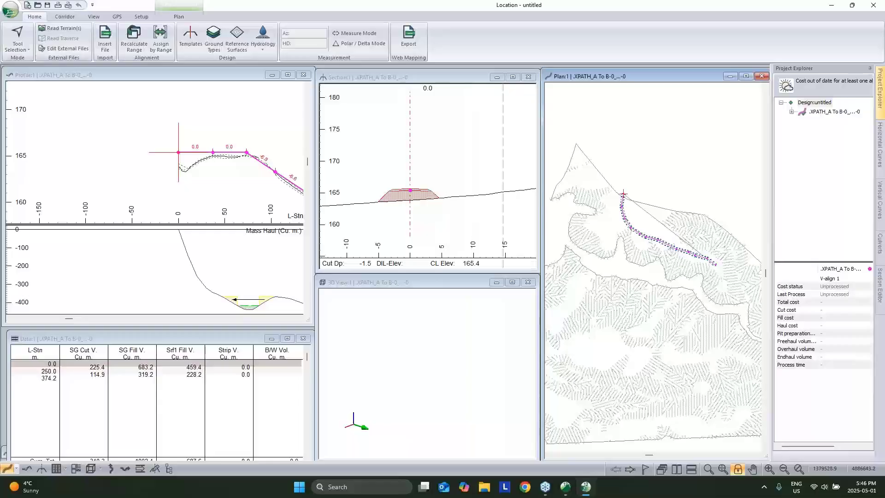
Show the terrain in 3D and add a vertical point at station 0 of the profile.
left_click(402, 285)
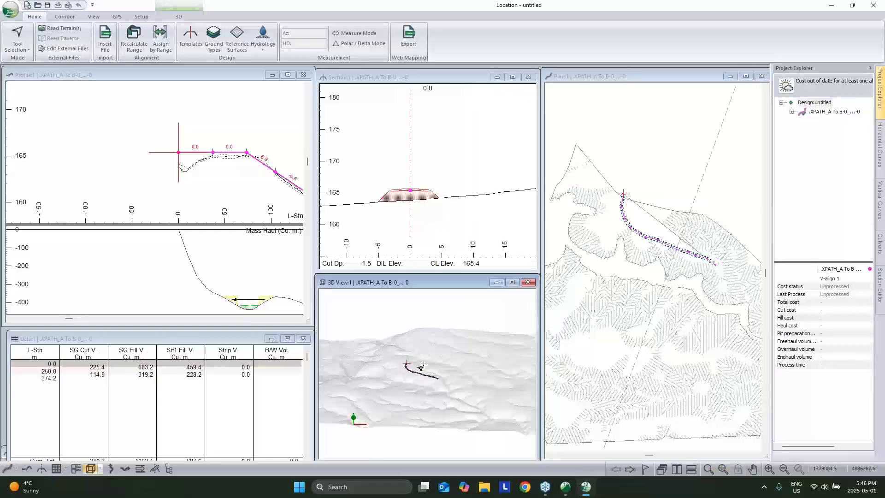
scroll(418, 377, "up", 6)
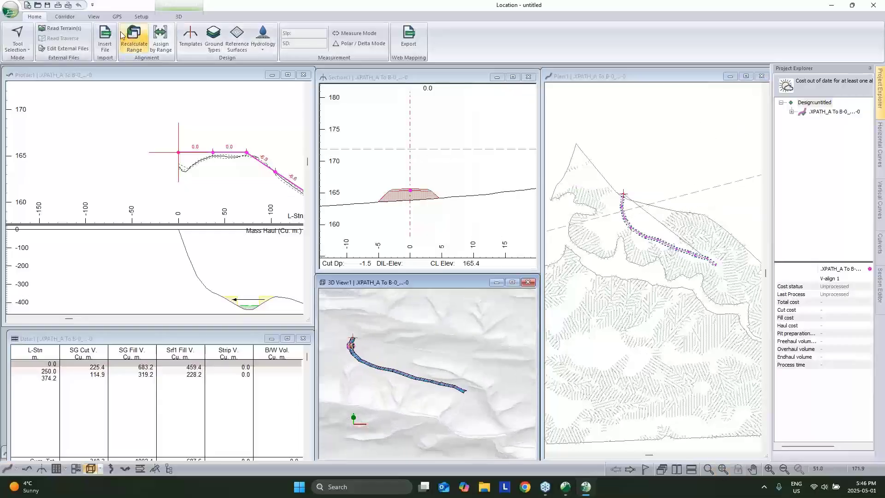
left_click(65, 16)
right_click(229, 138)
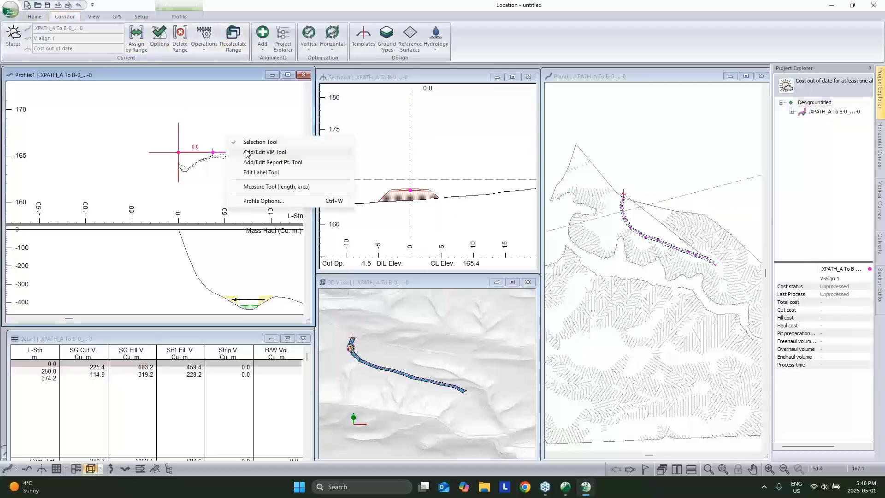
left_click(265, 152)
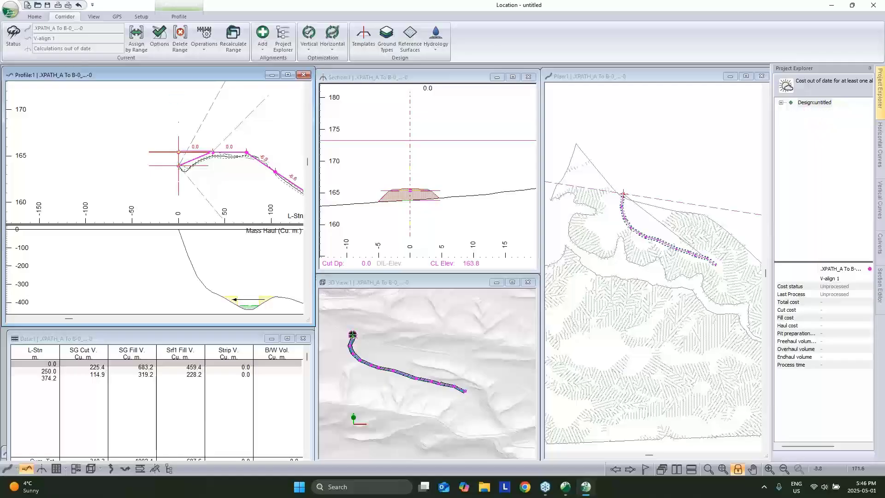
left_click(179, 166)
left_click(204, 40)
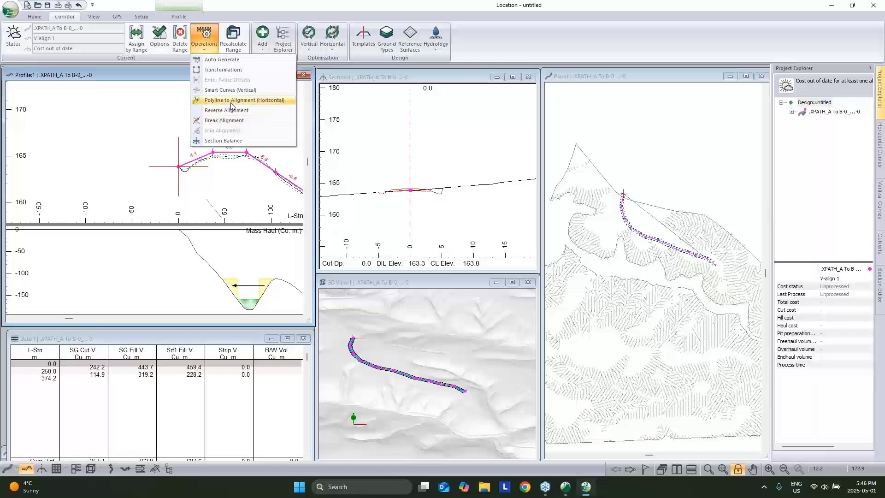
Convert the path polyline to a curved alignment with 100 m minimum radius and 5.0 m maximum offset.
left_click(232, 101)
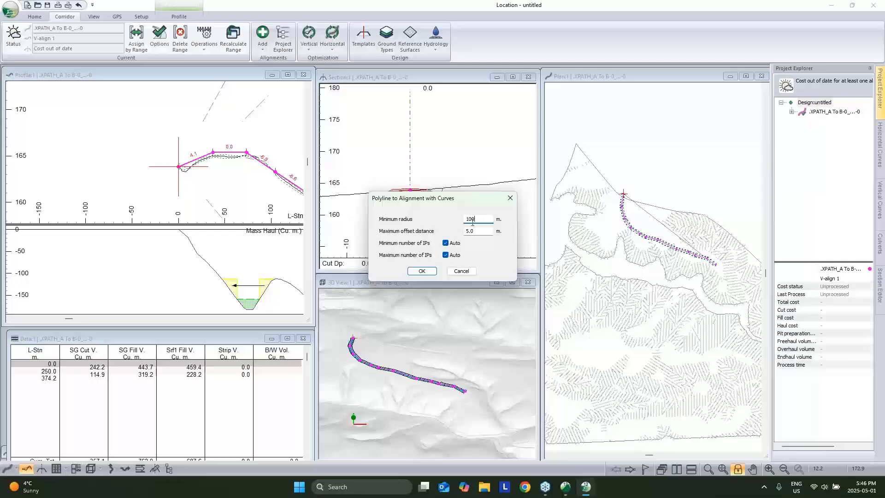
key("Tab")
left_click(422, 271)
left_click(451, 261)
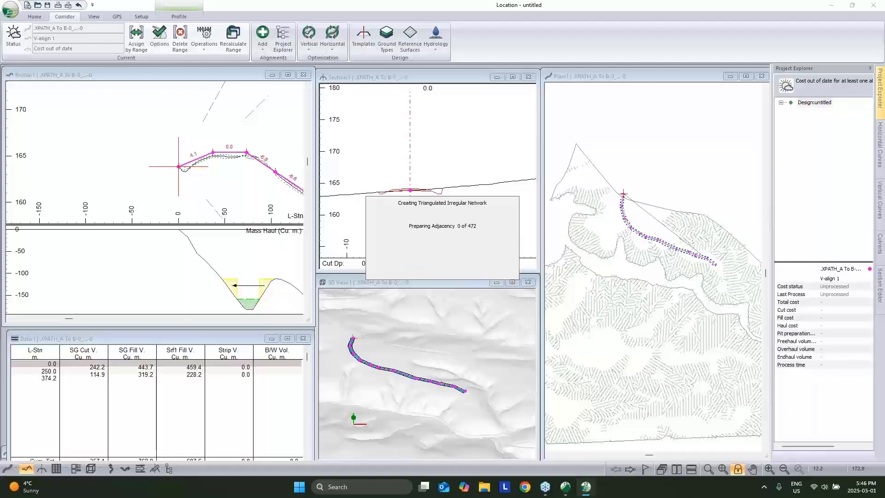
key("Return")
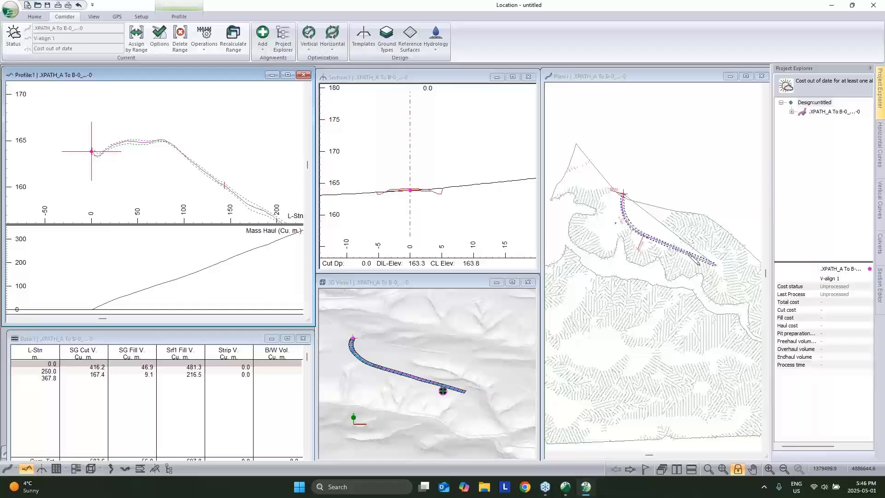
Set V-align 1's vertical options: grades -12% to 18%, a control point at station 0, processing enabled.
left_click(792, 112)
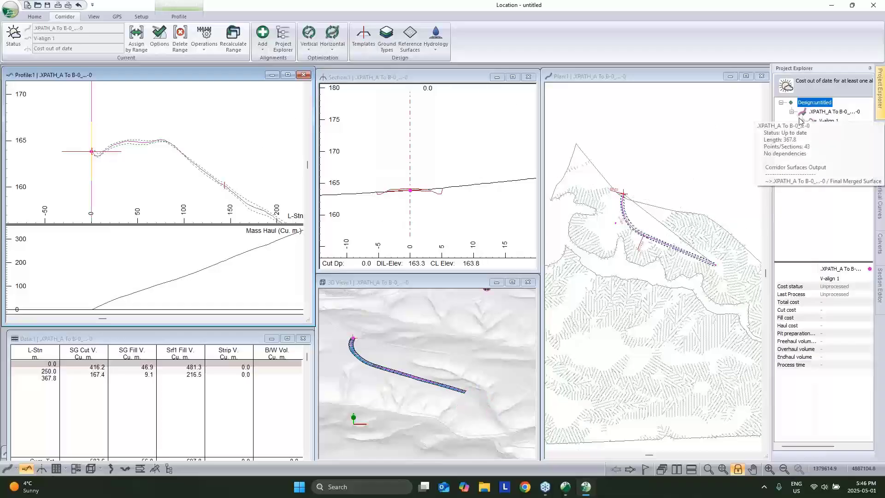
right_click(825, 120)
left_click(823, 141)
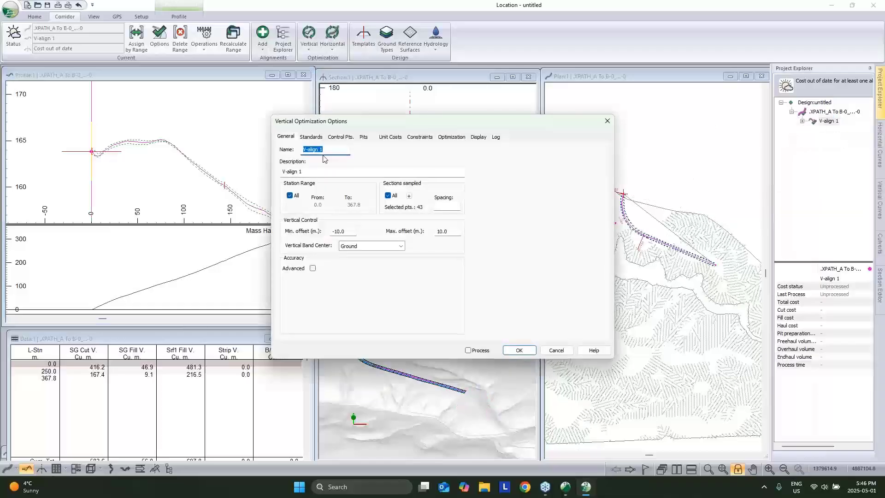
left_click(311, 137)
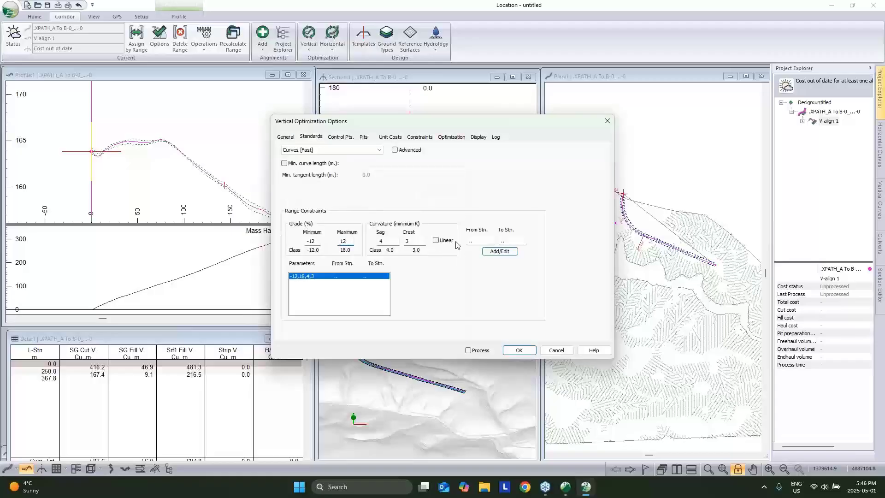
left_click(339, 137)
left_click(433, 259)
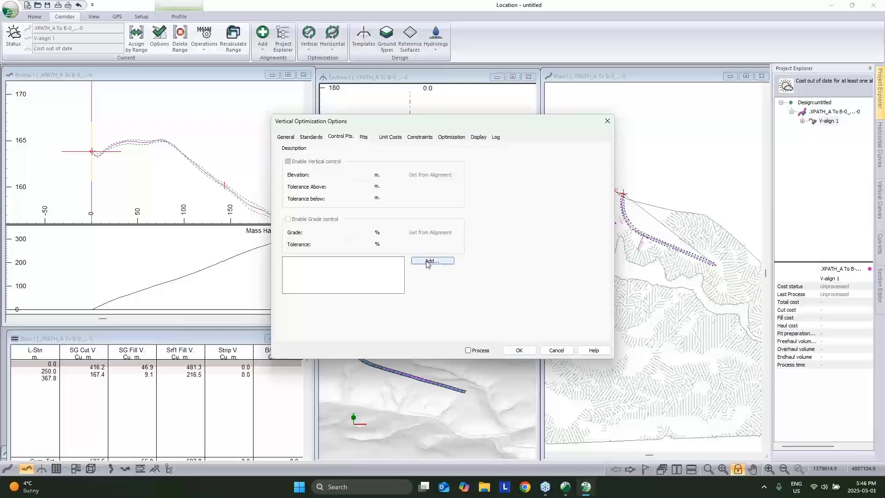
left_click(446, 260)
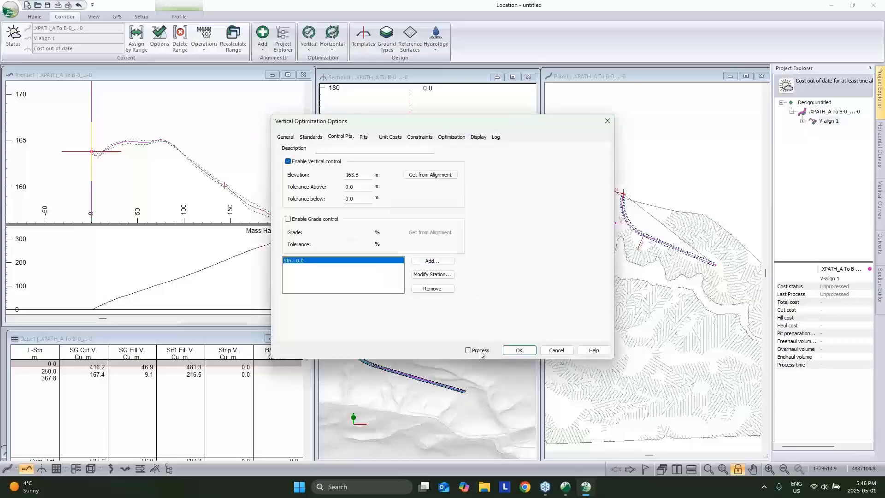
left_click(468, 351)
left_click(519, 350)
Run the vertical optimization and review the optimized grade line in the profile.
left_click(417, 296)
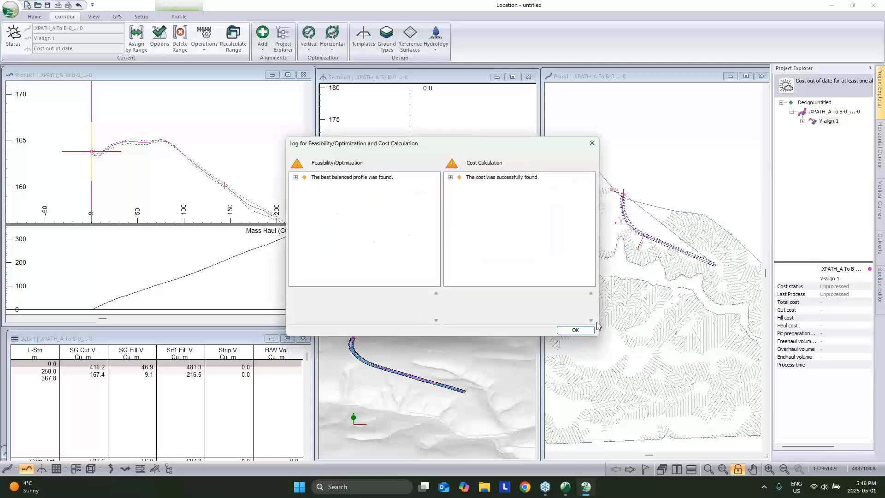
left_click(583, 332)
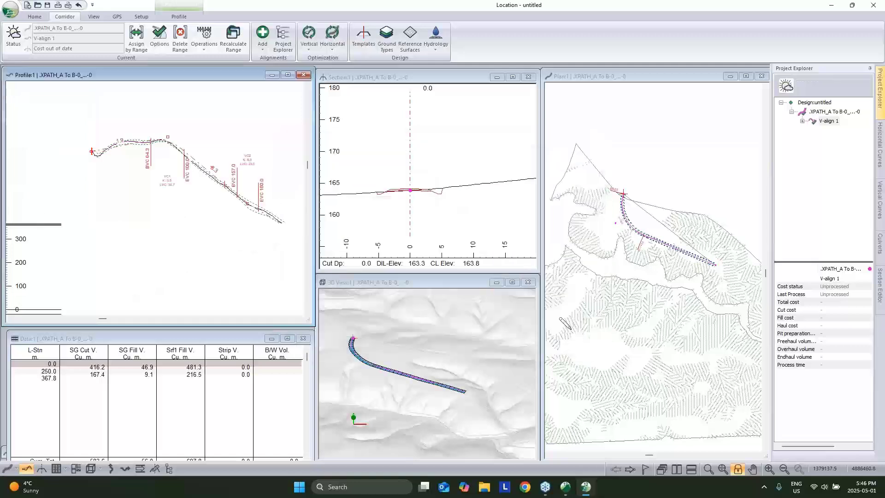
middle_click_drag(255, 170, 191, 157)
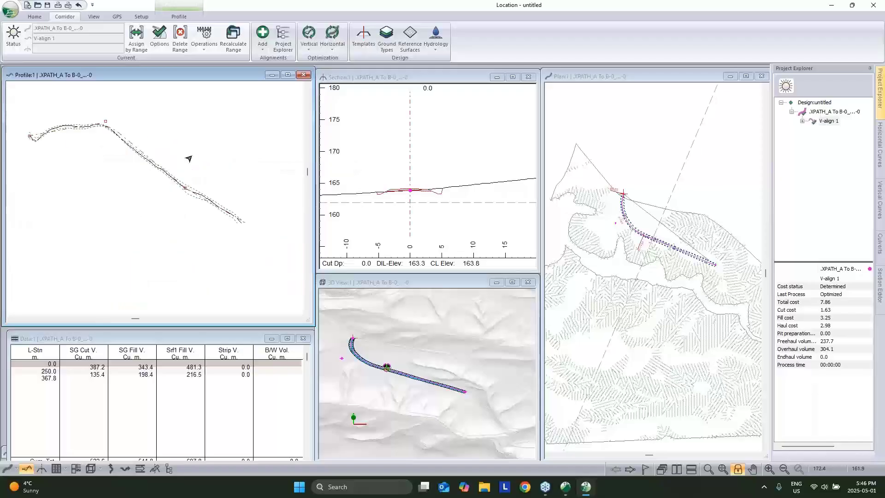
scroll(201, 160, "down", 1)
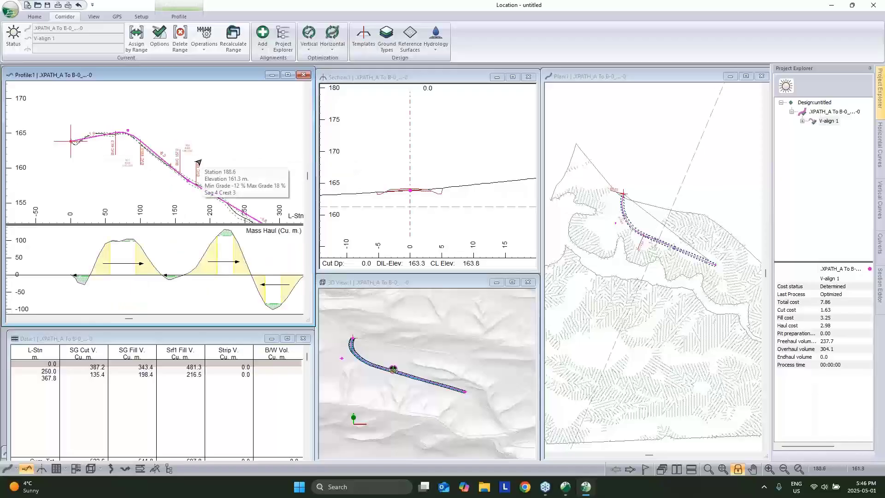
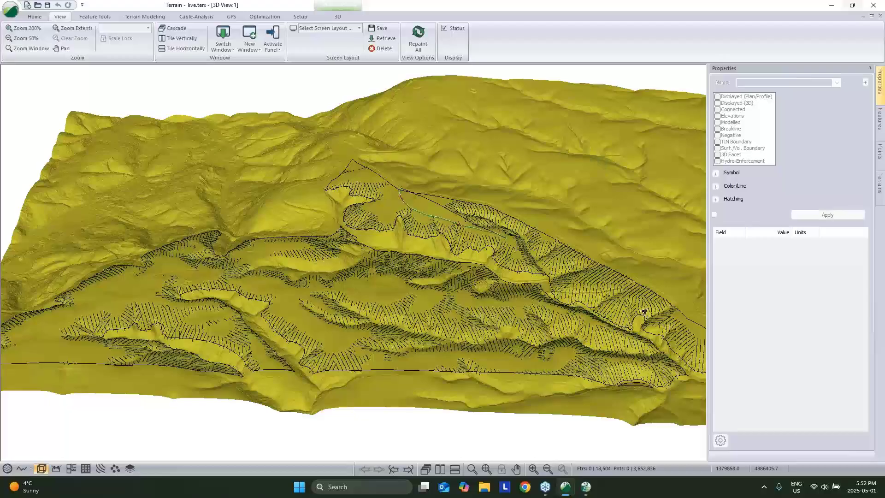
Switch from the 3D View to the Plan window showing aerial imagery and hatched tree rows.
scroll(580, 310, "down", 2)
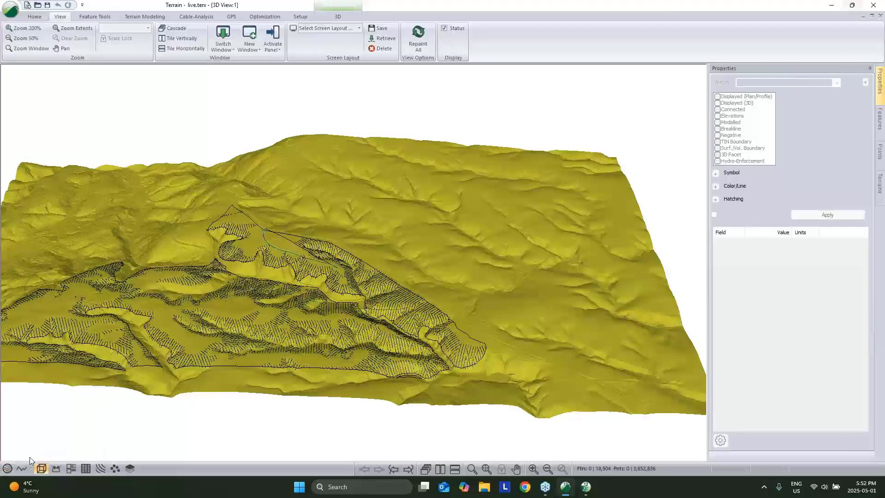
left_click(8, 469)
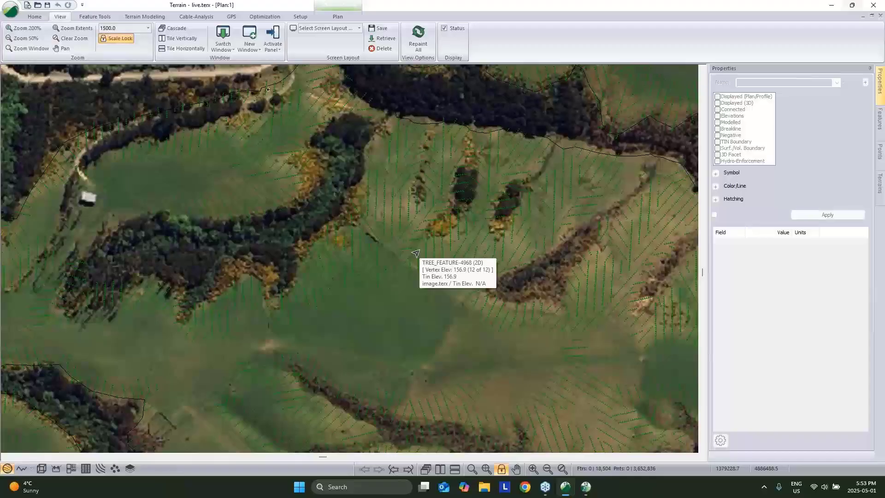
Return to 3D, zoom in near the boundary, and select tree row TREE_FEATURE-1701.
left_click(42, 468)
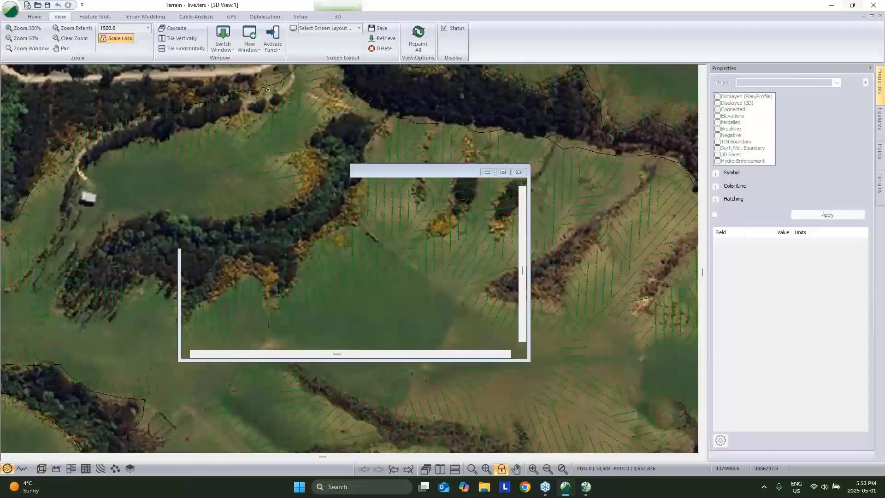
scroll(449, 316, "up", 2)
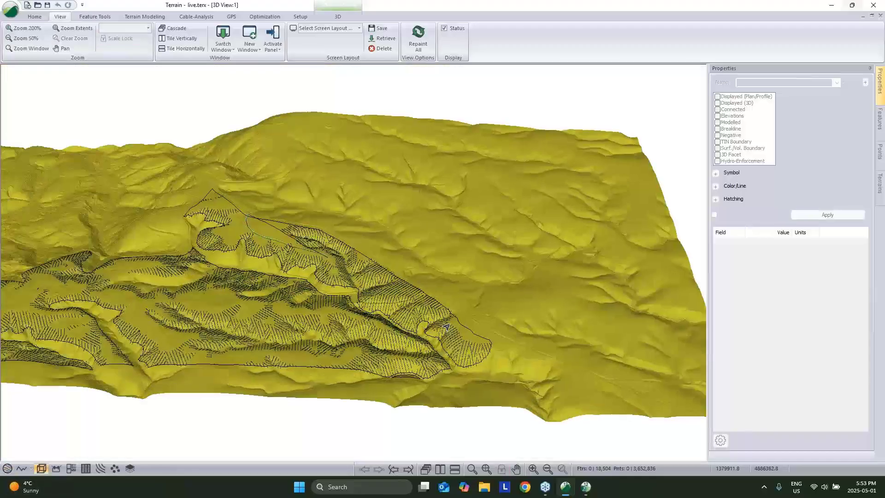
scroll(449, 316, "up", 2)
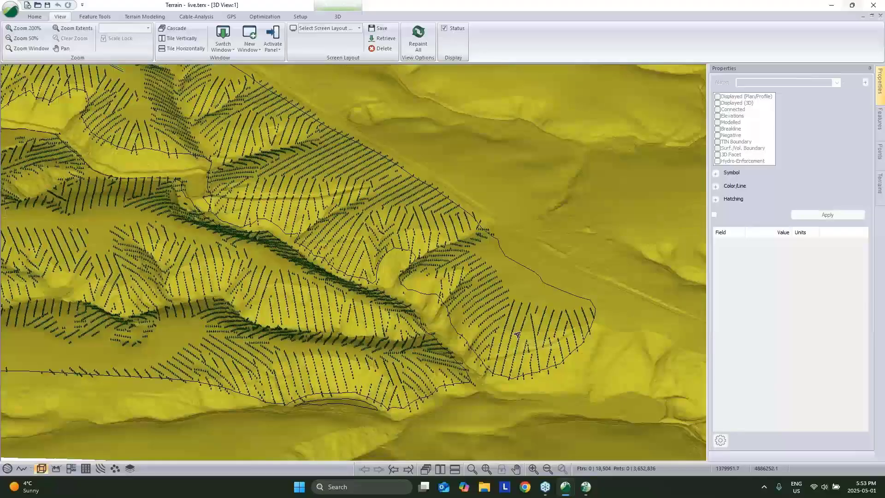
middle_click_drag(445, 265, 543, 353)
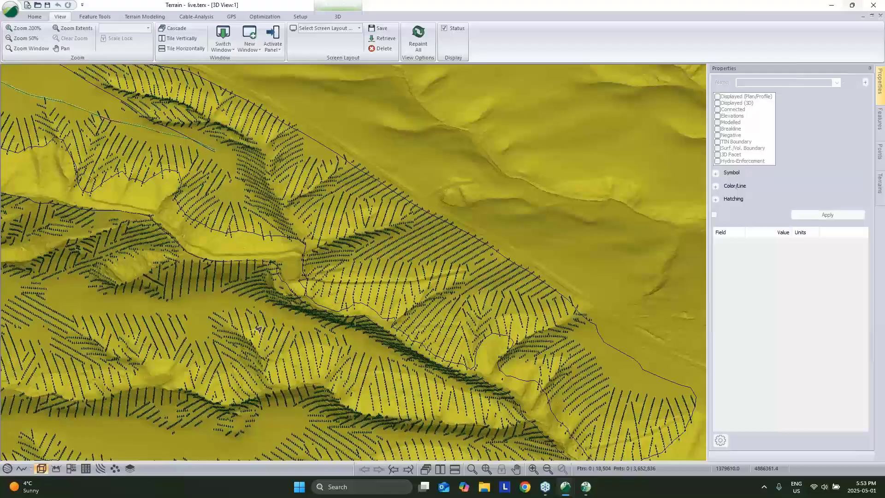
left_click(239, 325)
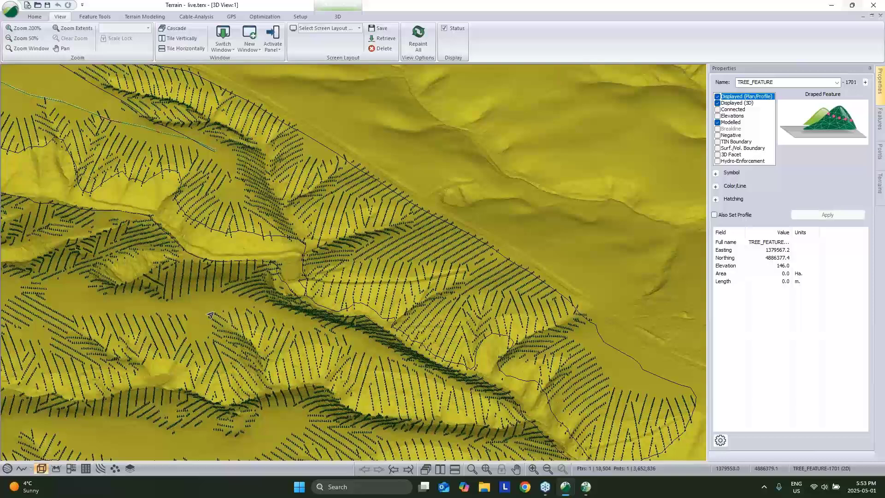
Zoom and pan the 3D view to inspect the pine-tree symbols draped over the hillsides.
scroll(210, 316, "up", 3)
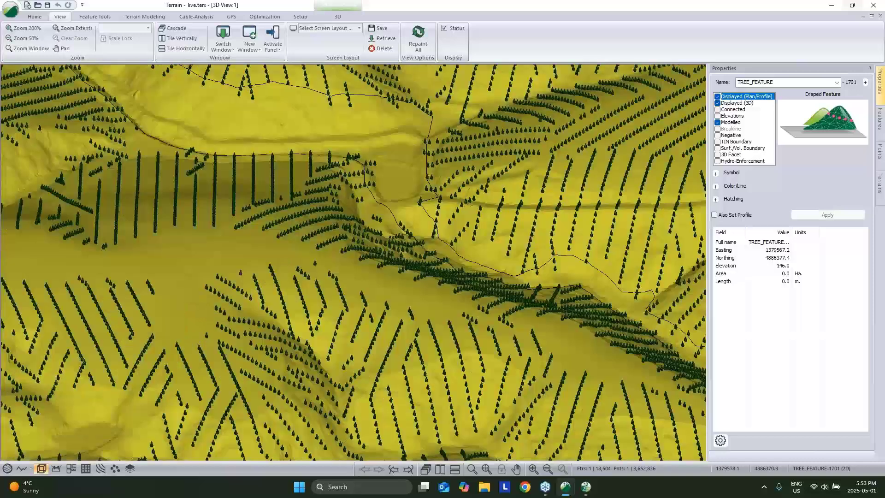
middle_click_drag(255, 297, 268, 296)
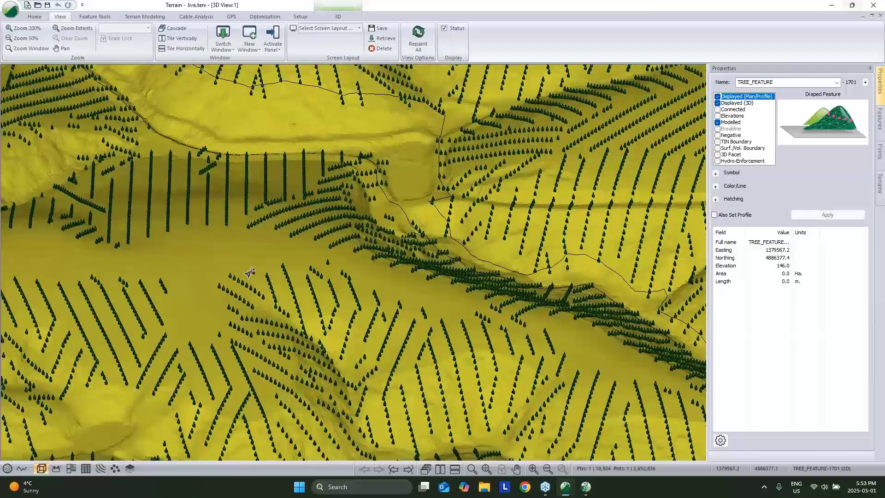
mouse_move(250, 272)
middle_click_drag(556, 359, 546, 332)
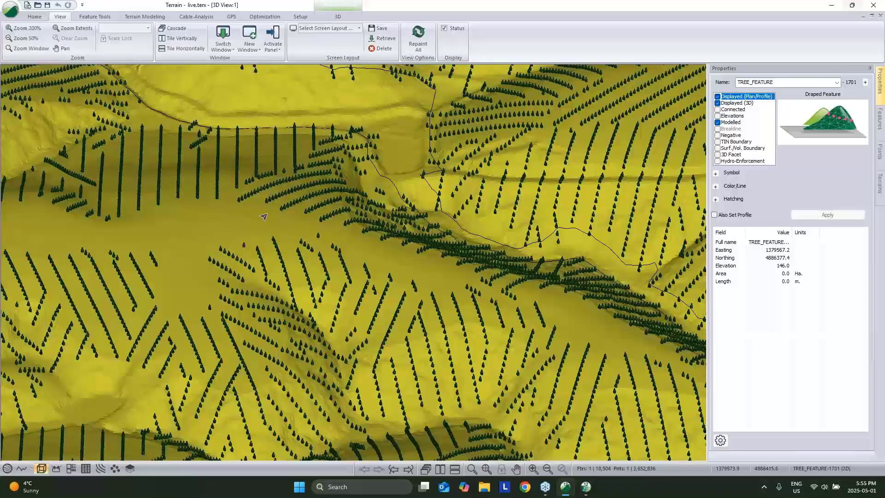
scroll(284, 230, "down", 3)
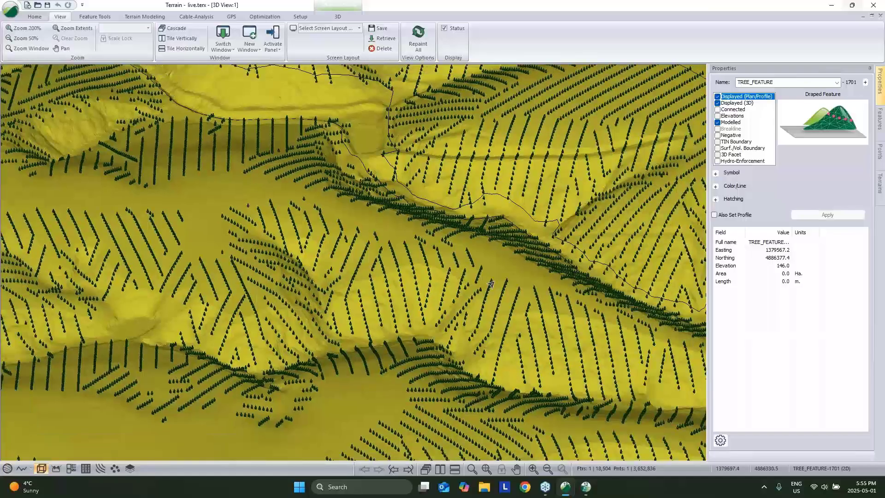
middle_click_drag(492, 284, 451, 187)
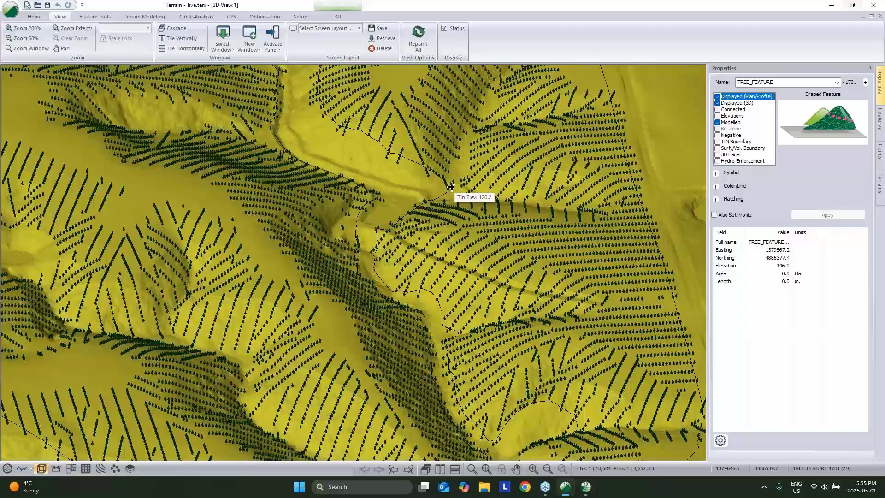
Deselect TREE_FEATURE-1701 and zoom the 3D view to show rows across the slopes.
left_click(657, 122)
scroll(657, 122, "down", 3)
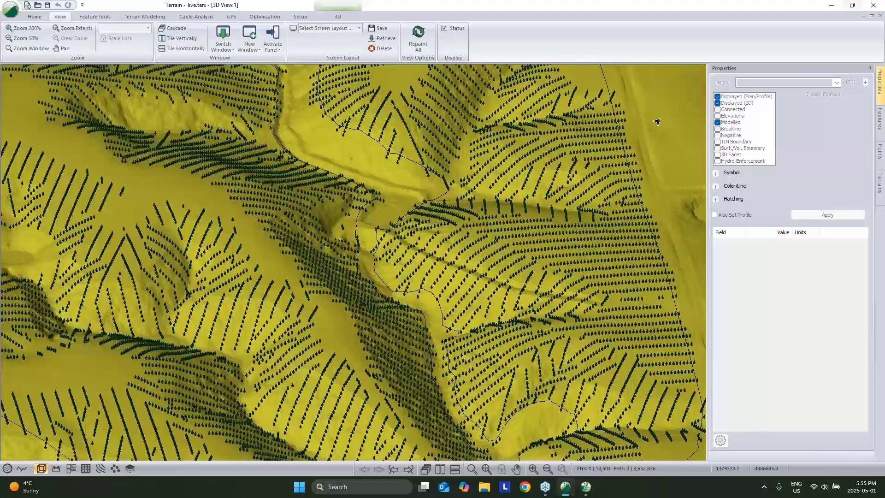
scroll(650, 127, "up", 3)
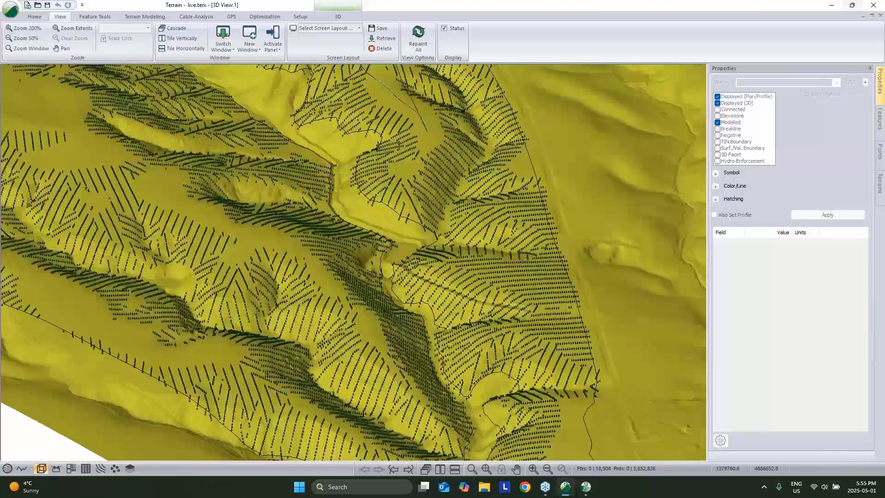
scroll(509, 246, "up", 3)
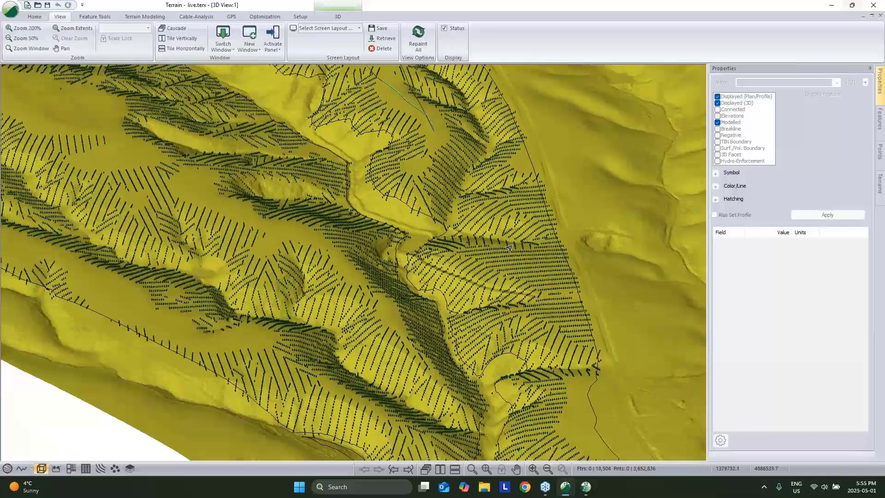
mouse_move(509, 247)
Pick the __LIMIT-1 boundary and reopen Digital Planting: 2.0 m spacing, 49° azimuth, Pine Tree symbols.
left_click(155, 16)
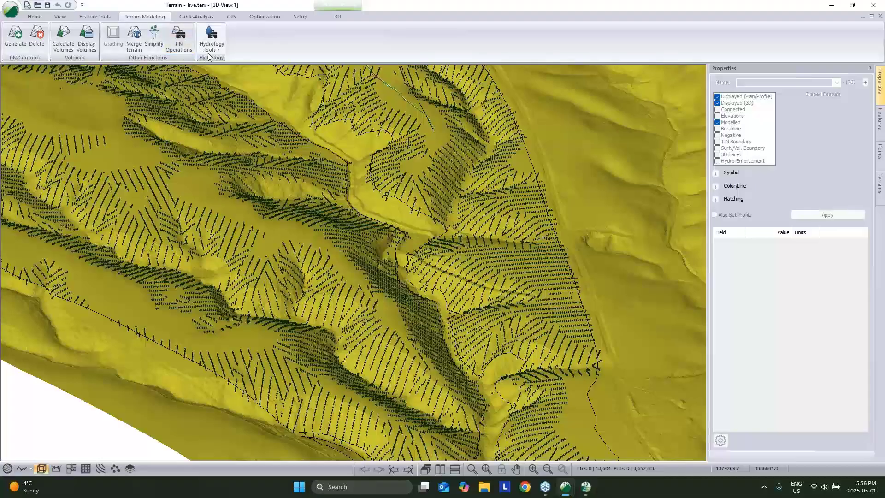
left_click(261, 17)
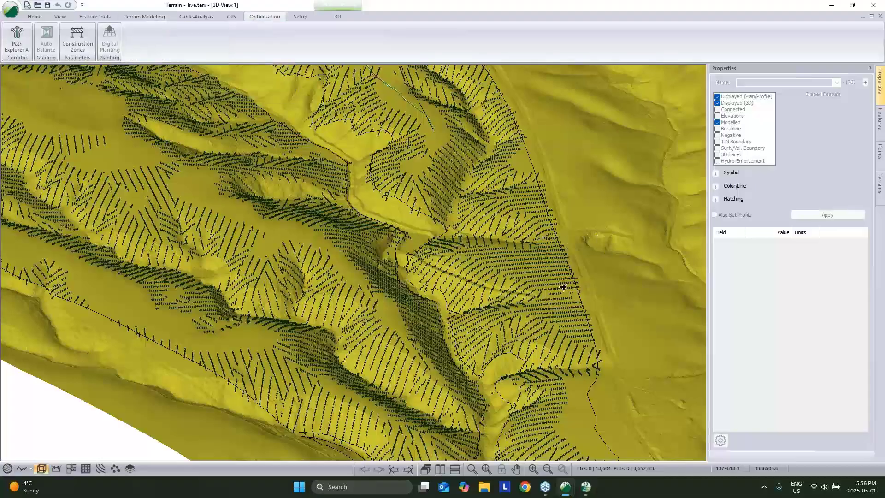
left_click(583, 395)
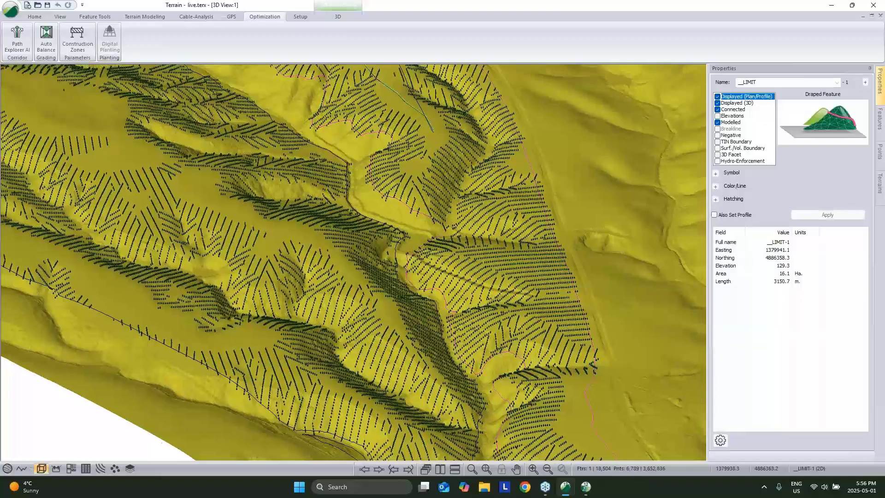
left_click(109, 41)
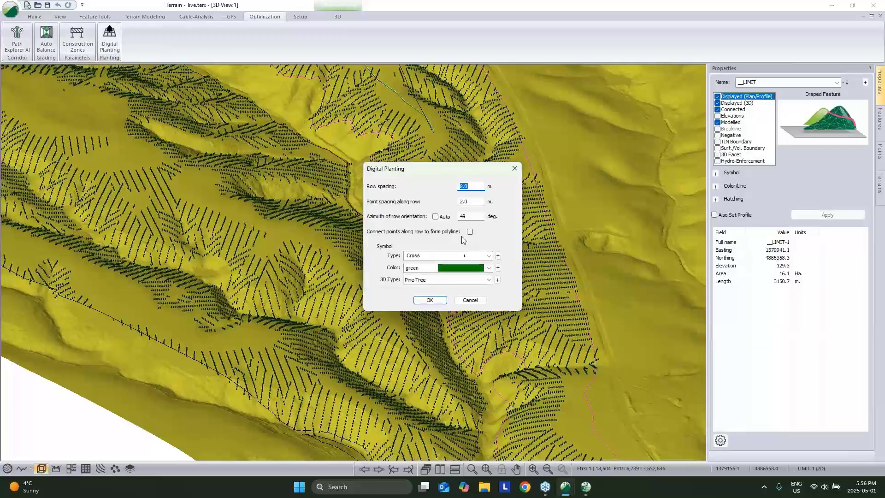